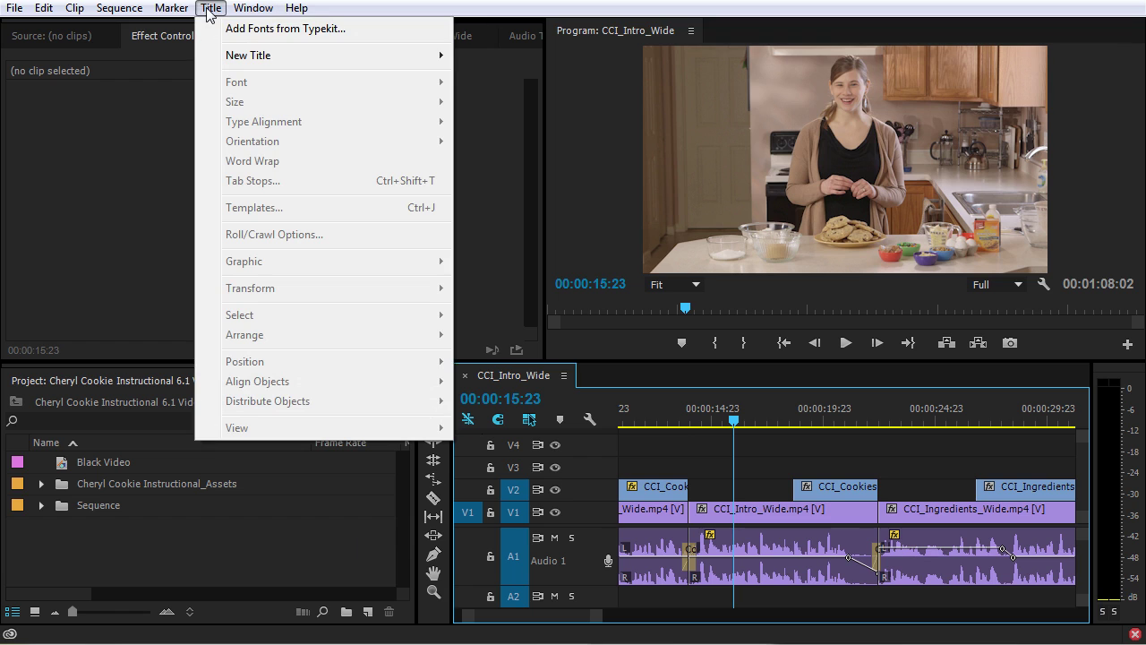
Create a new bin in the Project panel named Titles.
mouse_move(237, 65)
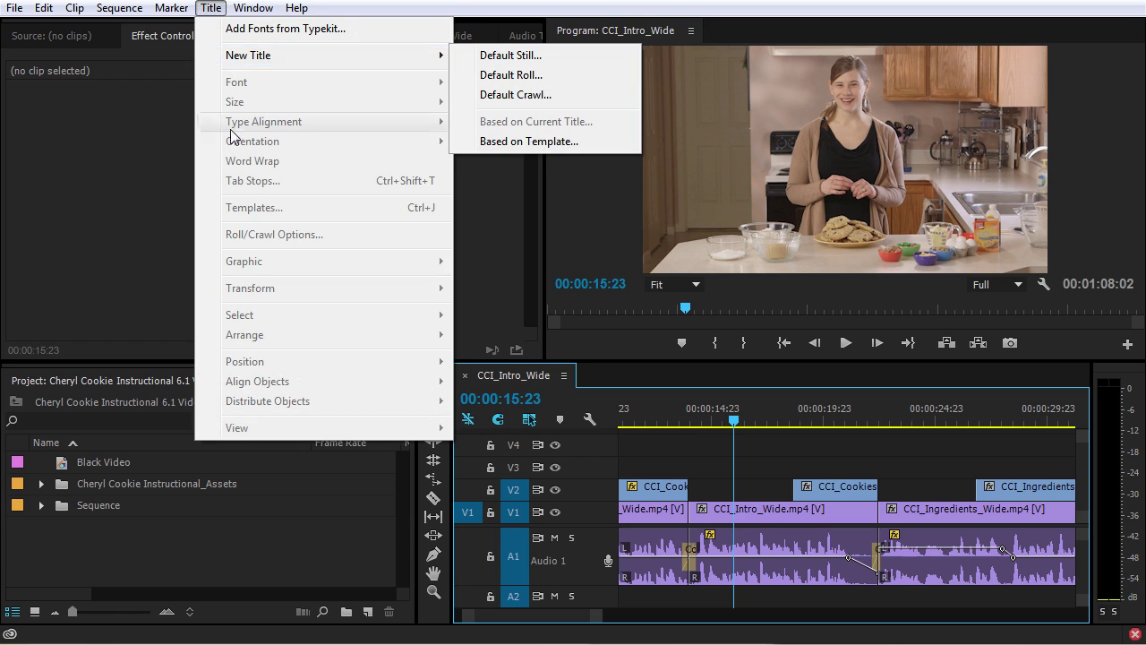
click(274, 568)
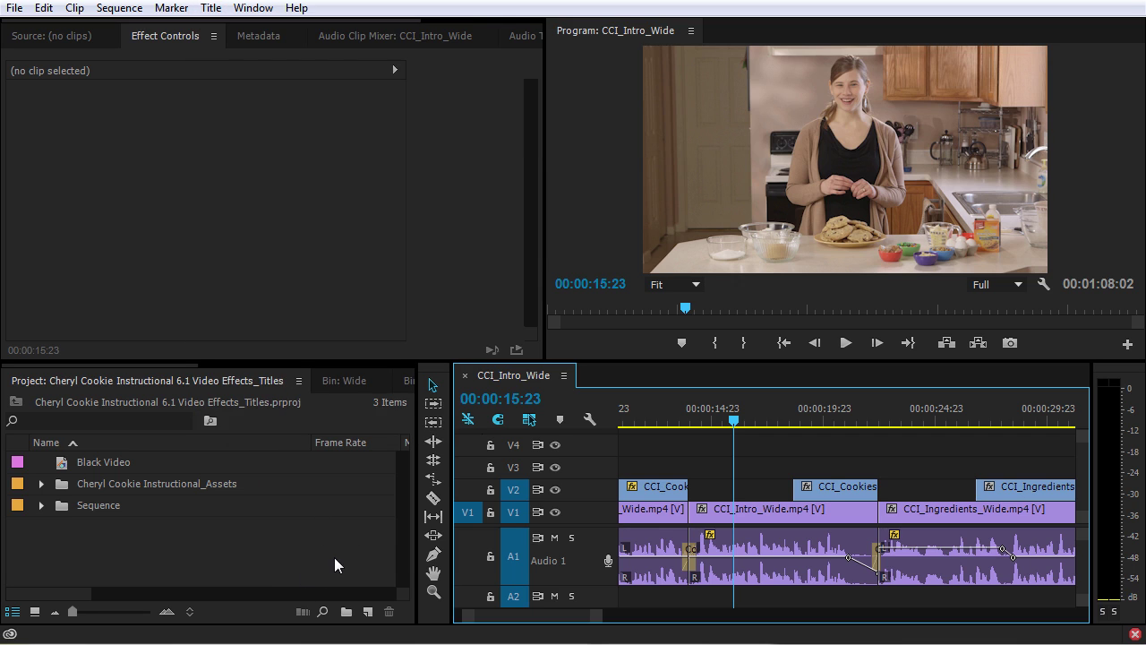
click(285, 559)
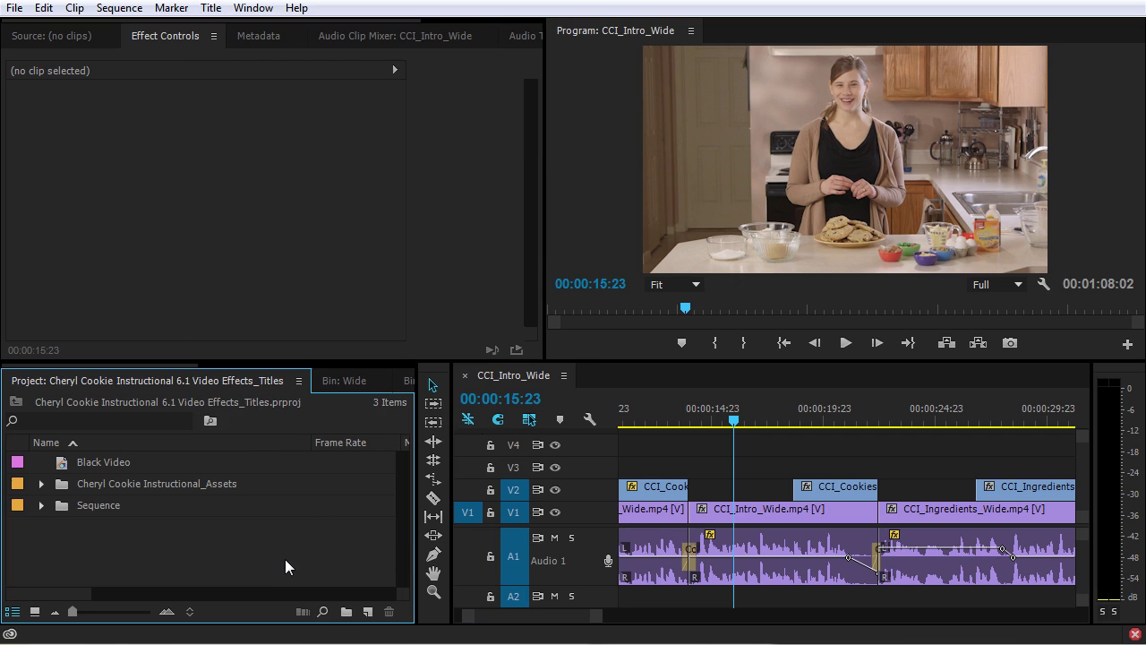
click(346, 612)
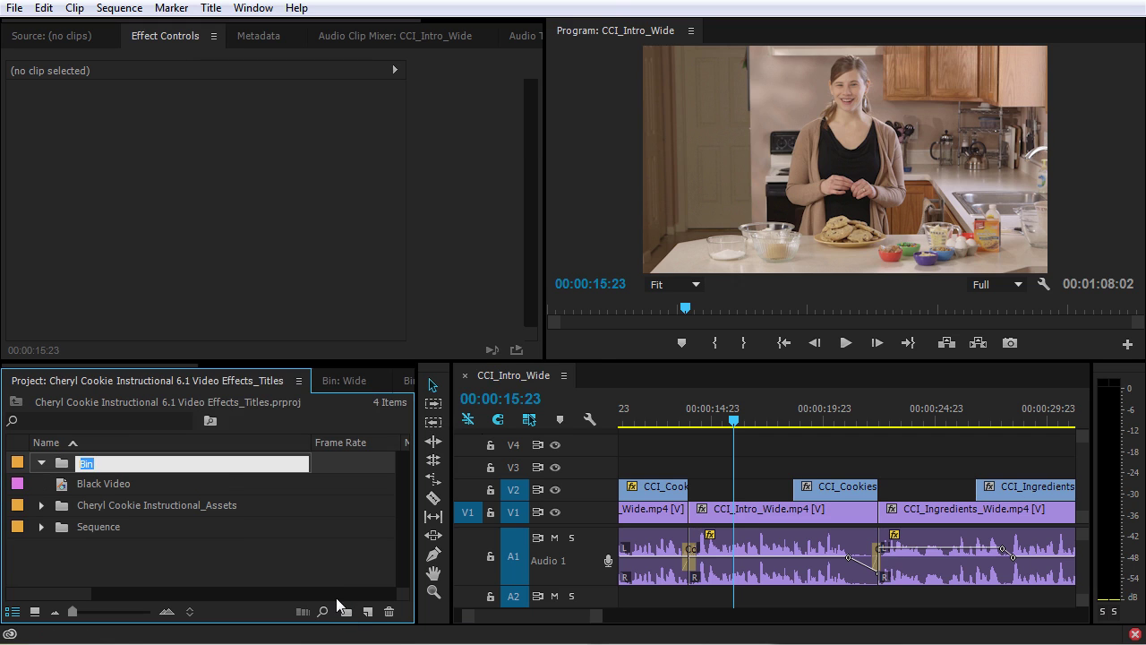
text(Titles)
key(Tab)
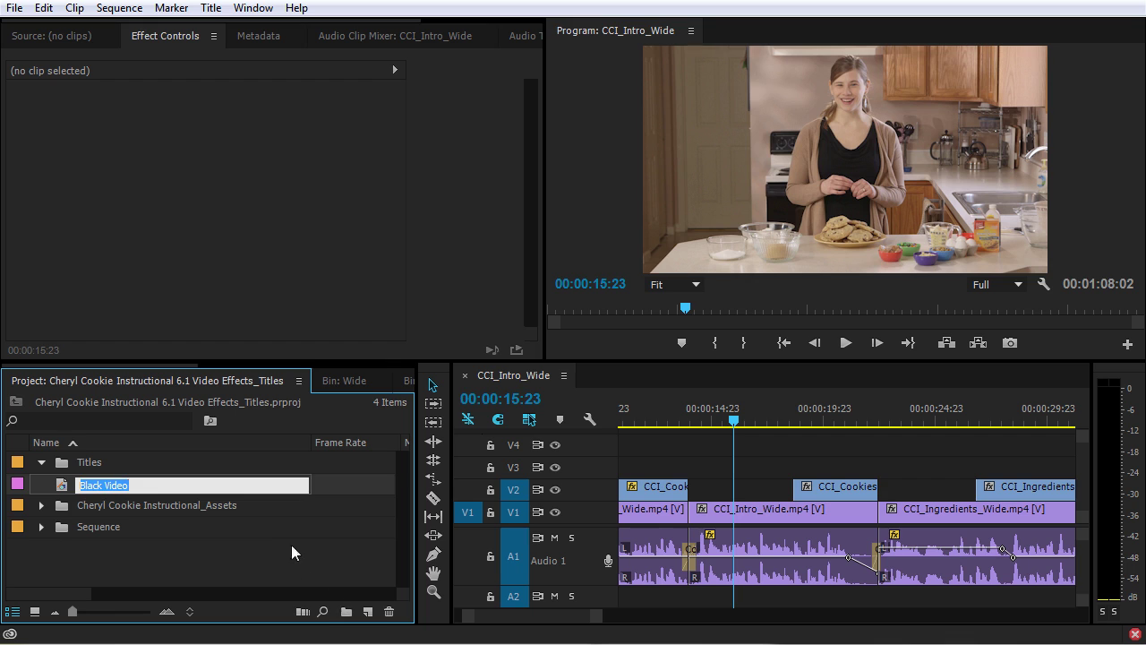
click(296, 553)
Add a Mattes bin, move Black Video into it, collapse it and select Titles.
click(346, 612)
text(Mattes)
click(66, 489)
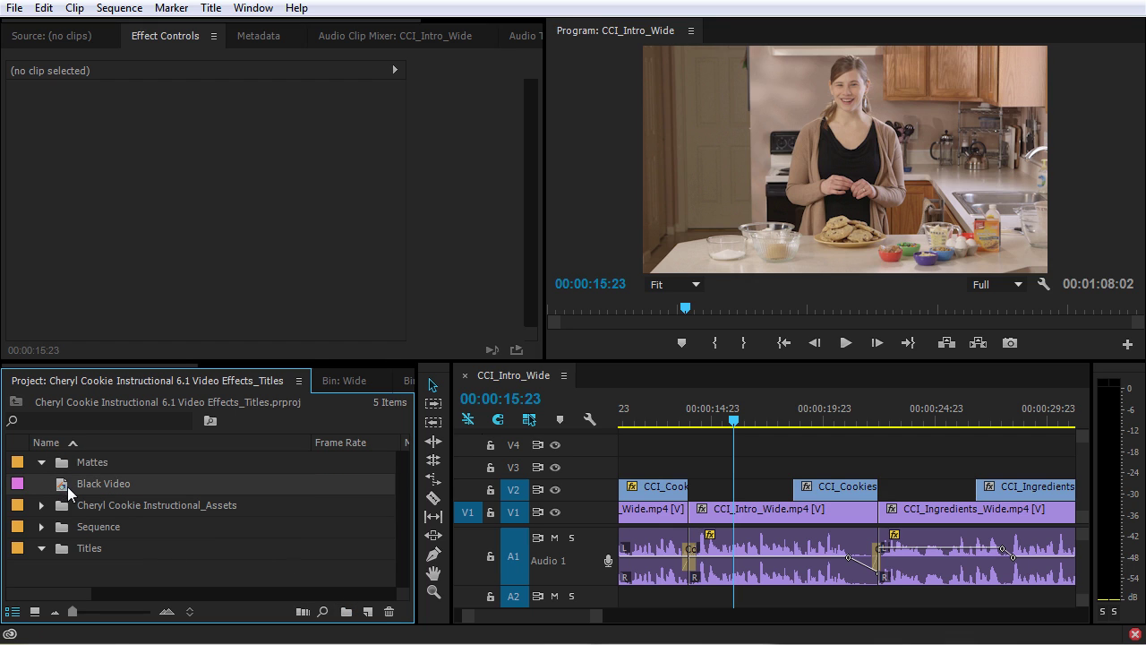
drag(66, 489, 105, 462)
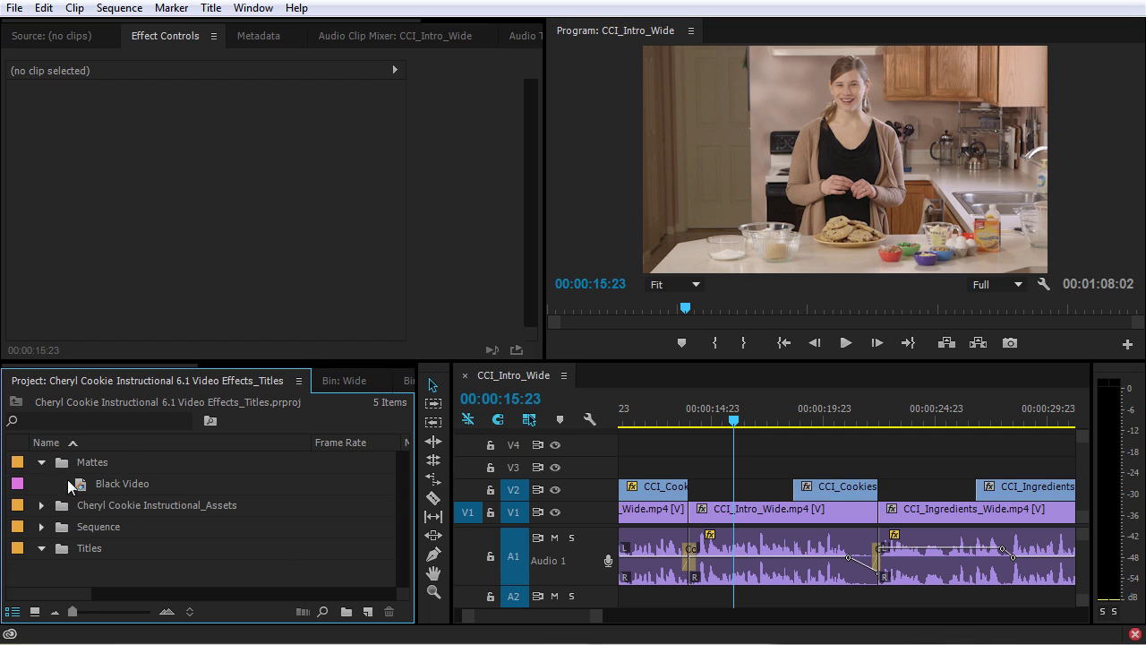
click(41, 462)
click(82, 526)
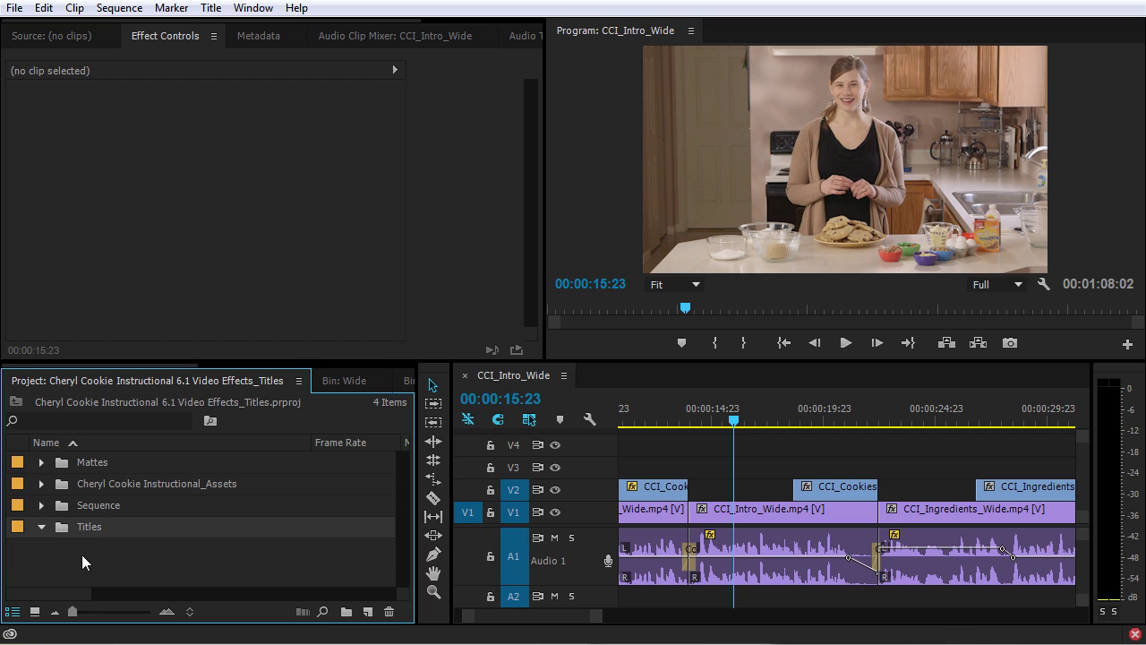
click(367, 612)
Create a new 1920x1080 title named for the presenter and reposition the Titler window.
click(436, 451)
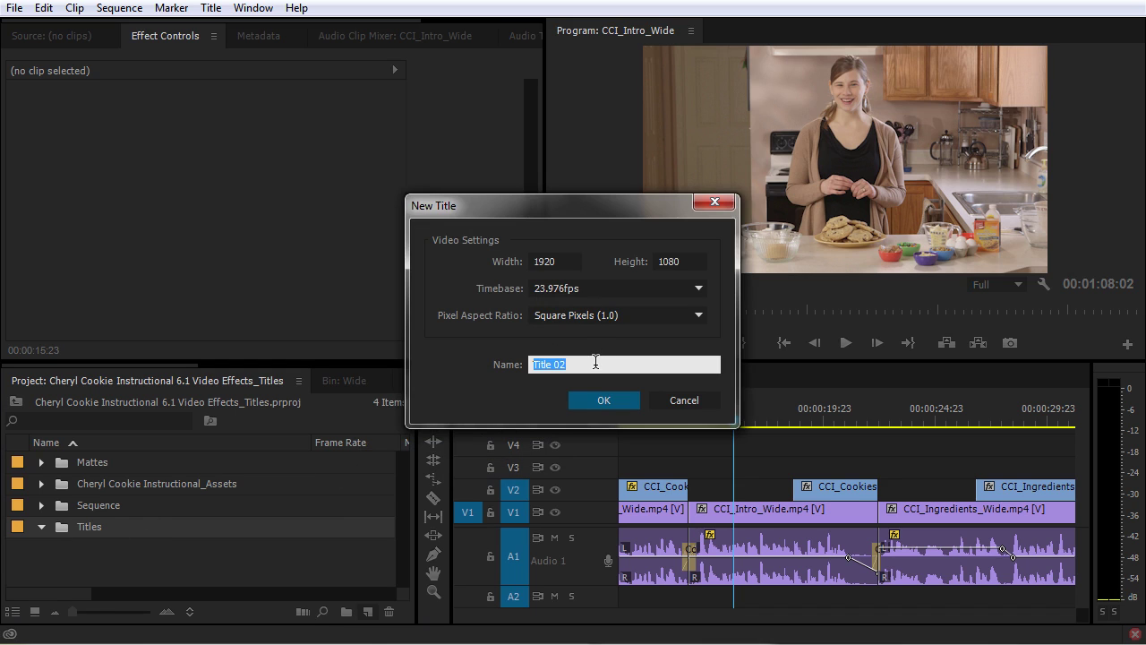
key(Return)
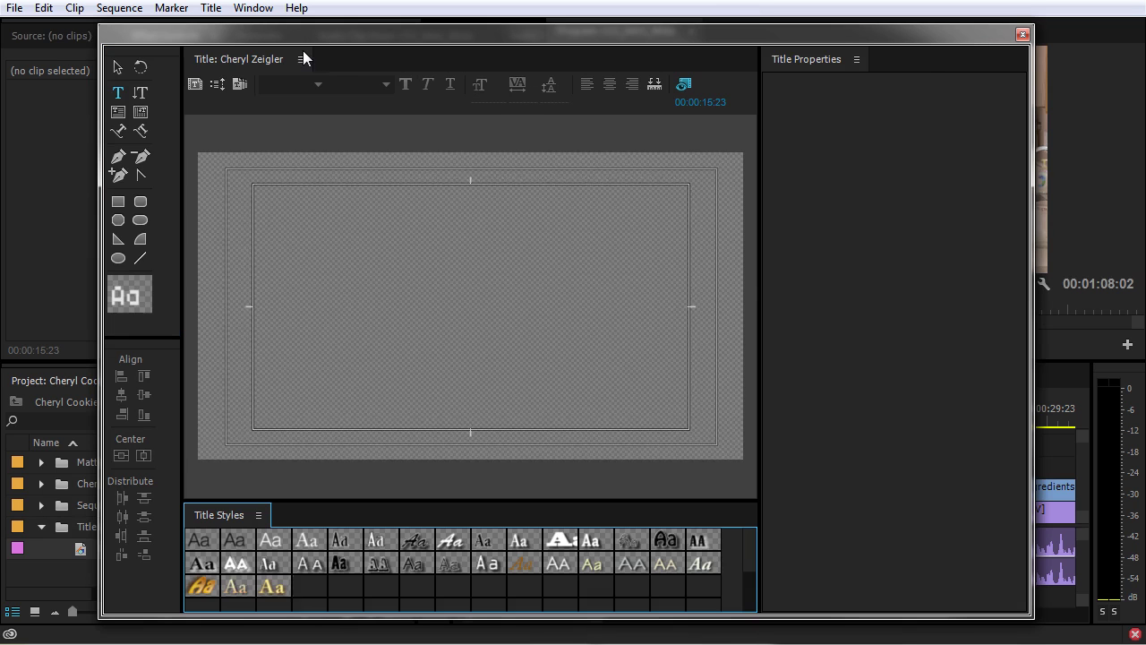
drag(283, 34, 442, 34)
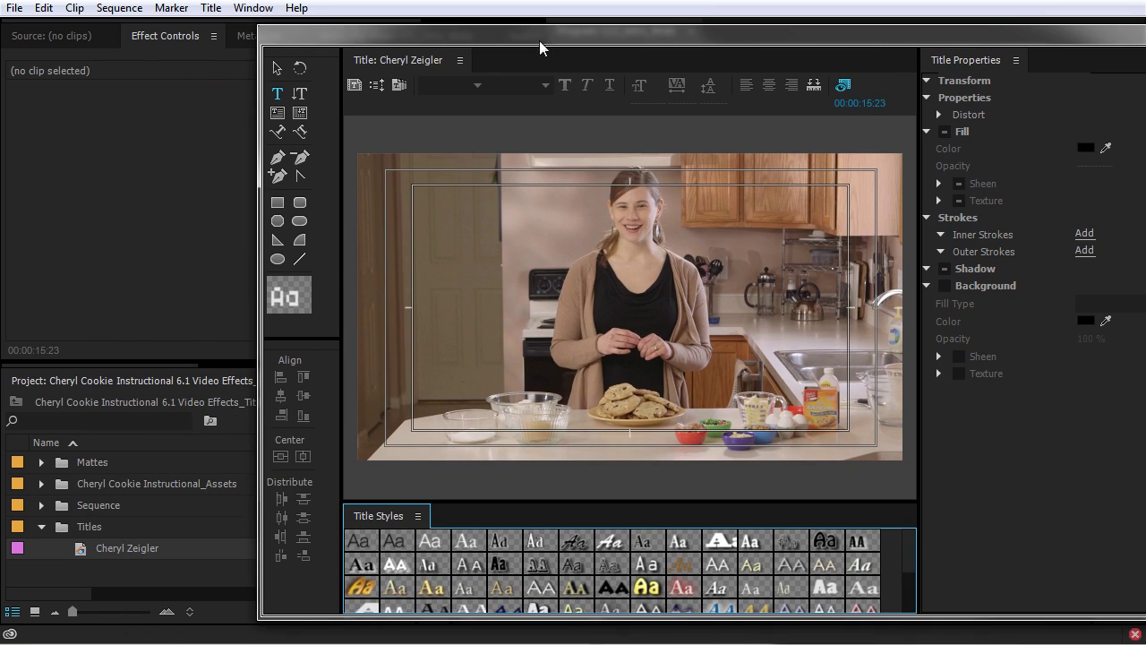
drag(537, 30, 386, 25)
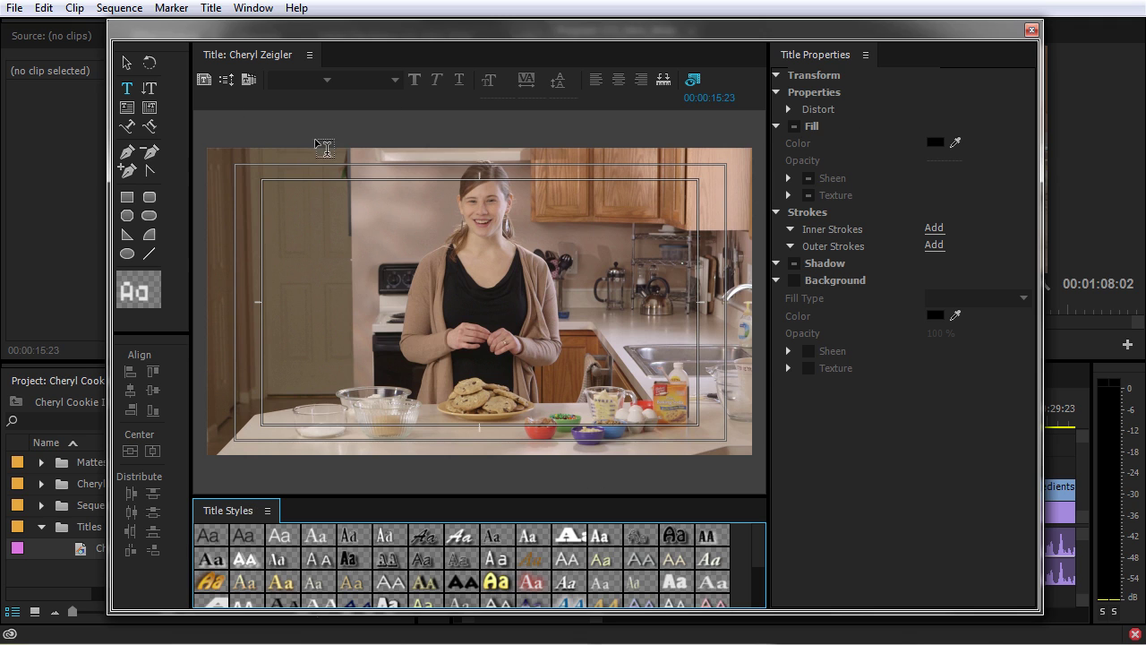
Bring up the title templates browser and collapse the Abstract, Education and Corporate groups.
click(251, 75)
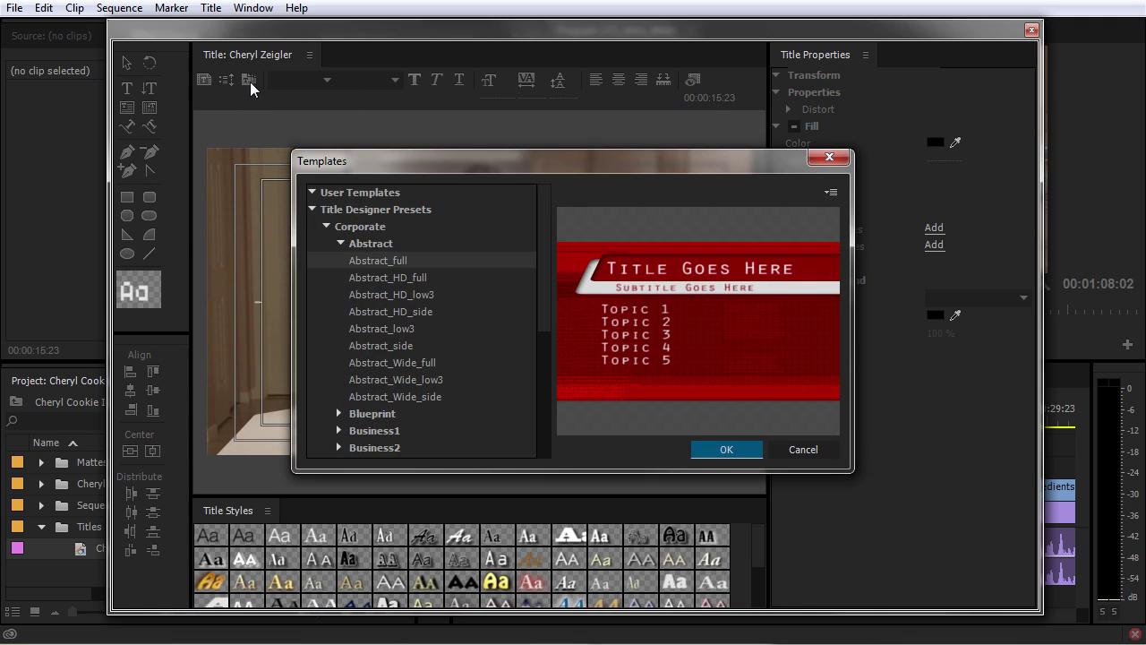
drag(455, 178, 422, 134)
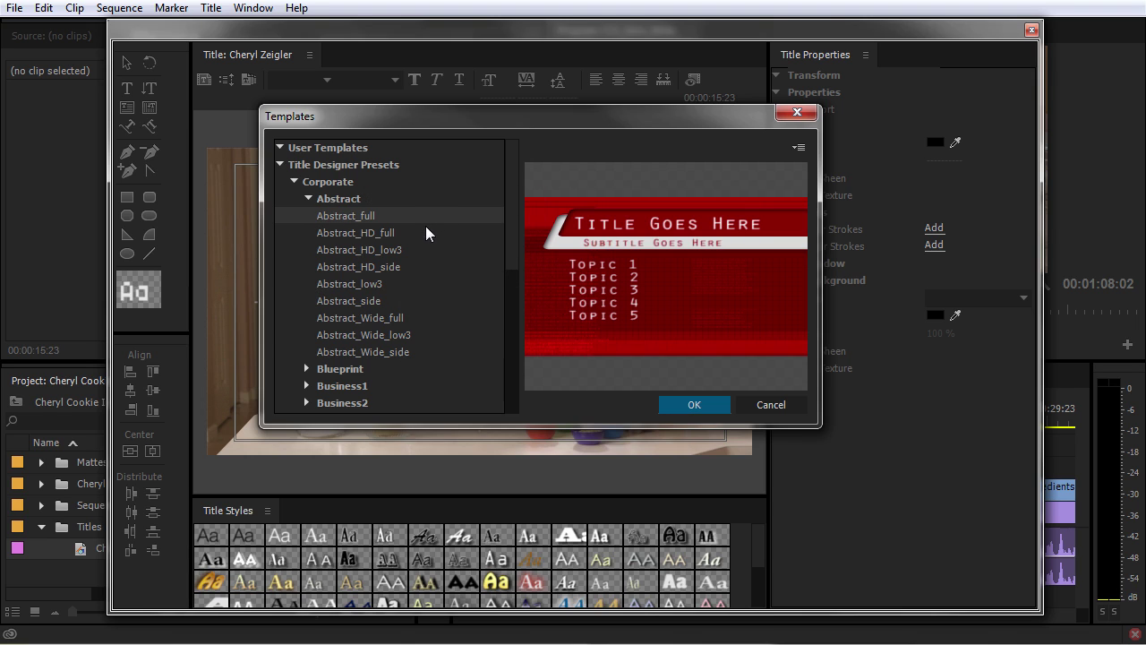
click(306, 199)
click(292, 316)
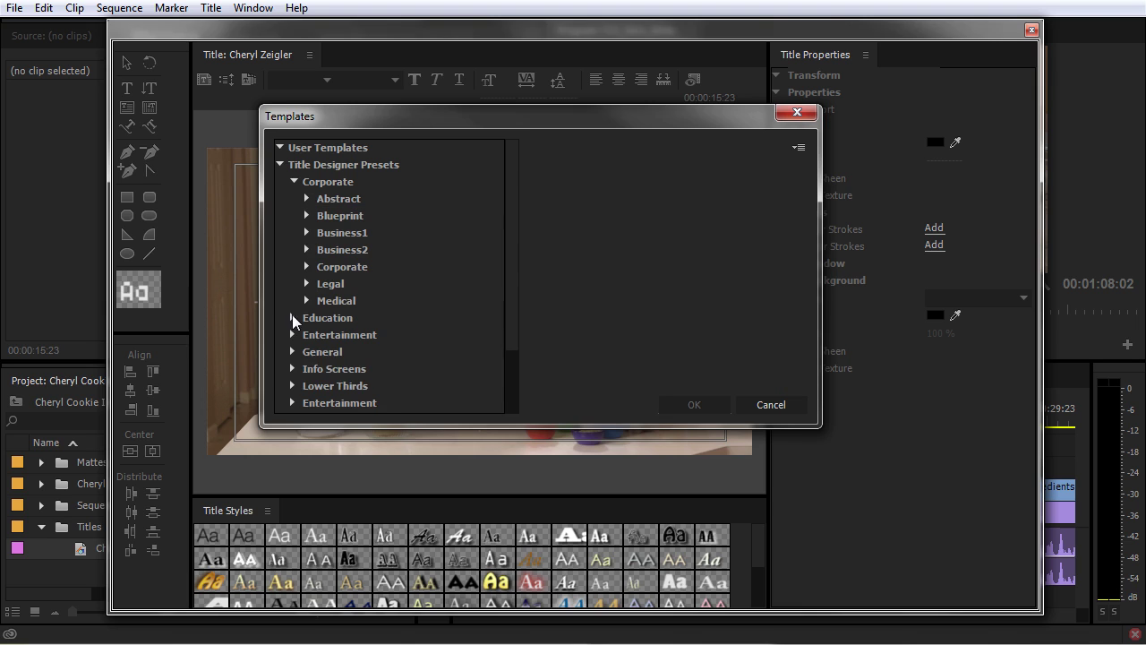
click(293, 180)
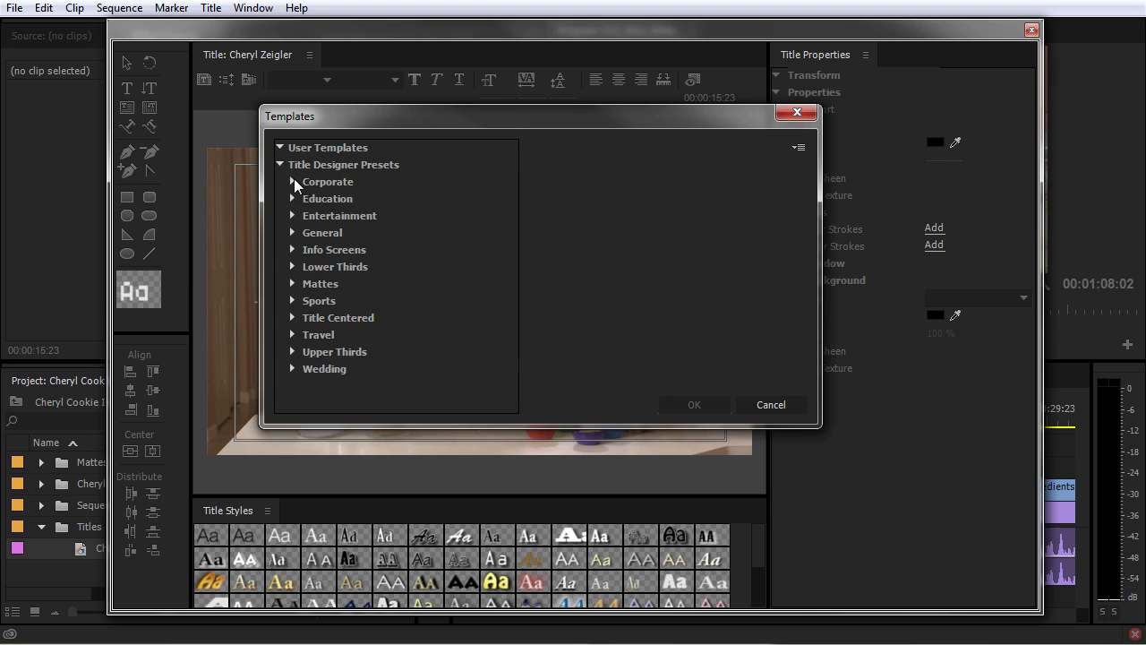
Browse the Lower Thirds presets and apply Lower Third 1115.
click(294, 266)
click(331, 281)
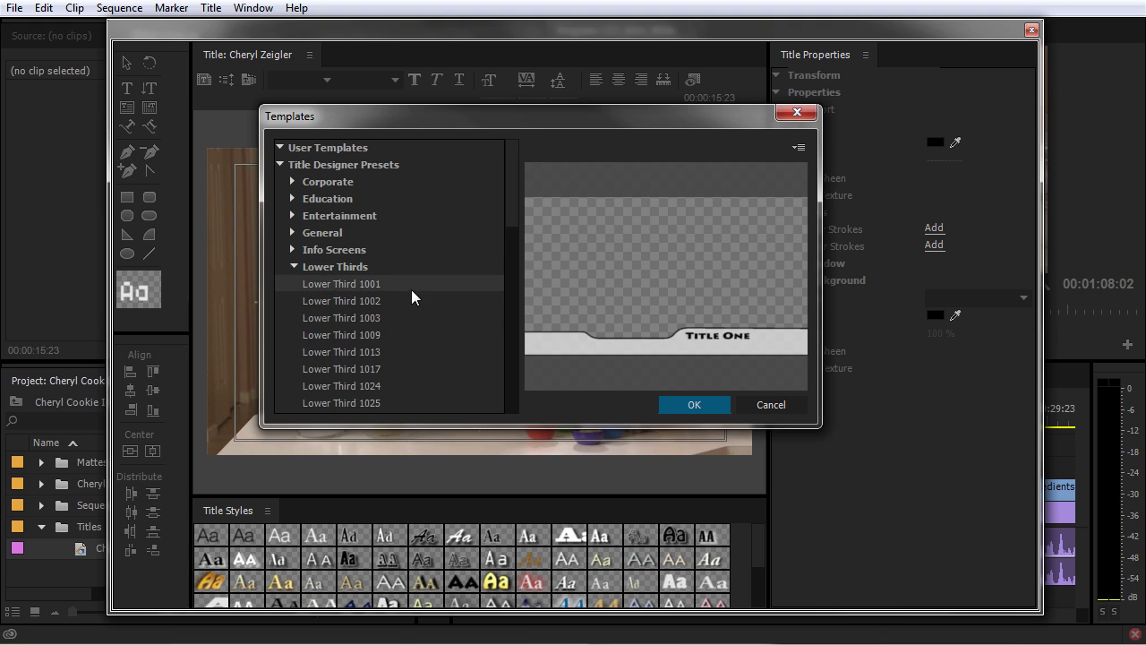
drag(517, 207, 515, 235)
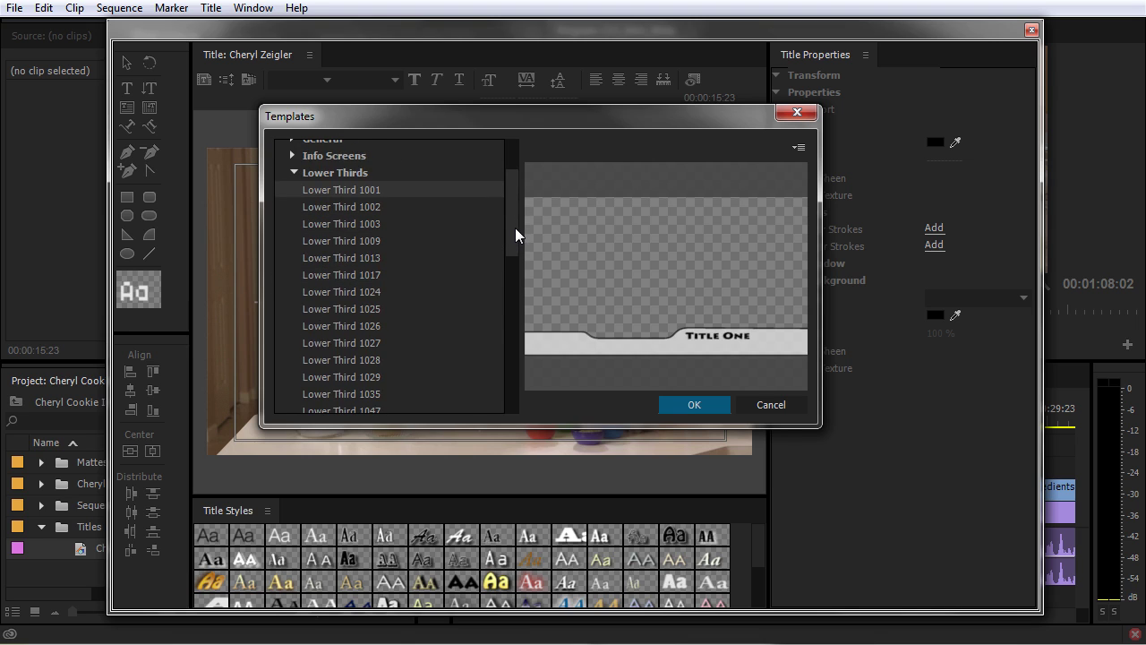
key(Down)
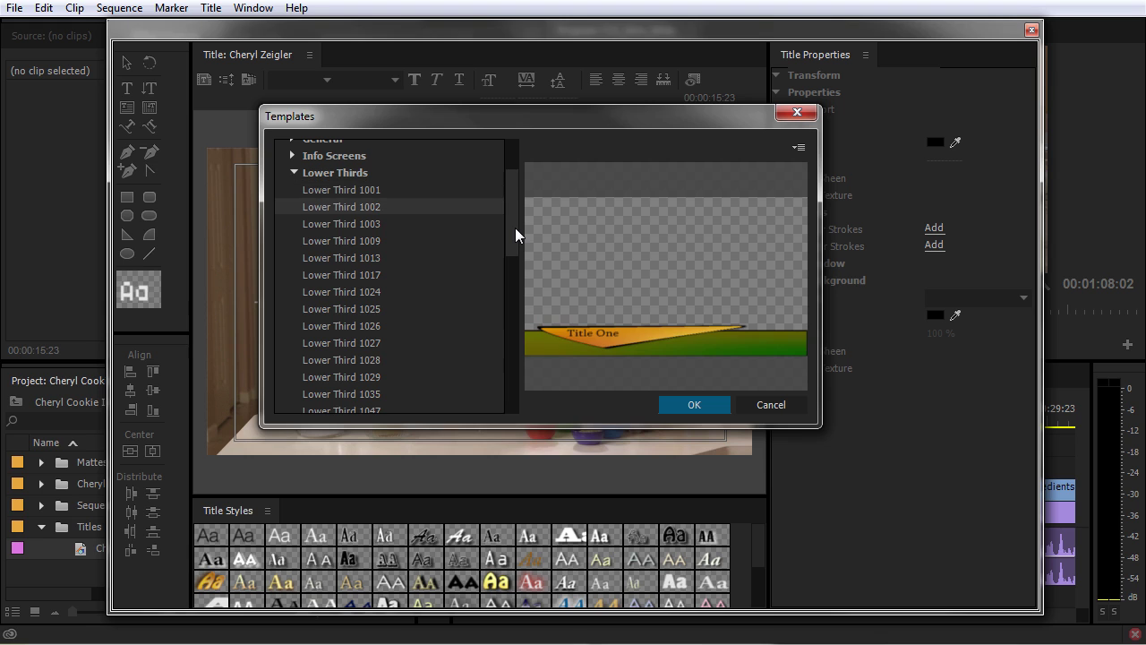
key(Down)
key(Down)
key(Down)
key(Down)
key(Down)
key(Down)
key(Down)
key(Down)
key(Down)
key(Down)
key(Down)
key(Down)
key(Down)
key(Down)
key(Down)
key(Down)
key(Down)
key(Down)
key(Down)
key(Down)
key(Down)
key(Down)
key(Down)
key(Down)
key(Down)
key(Down)
key(Down)
key(Down)
key(Down)
key(Down)
key(Down)
key(Down)
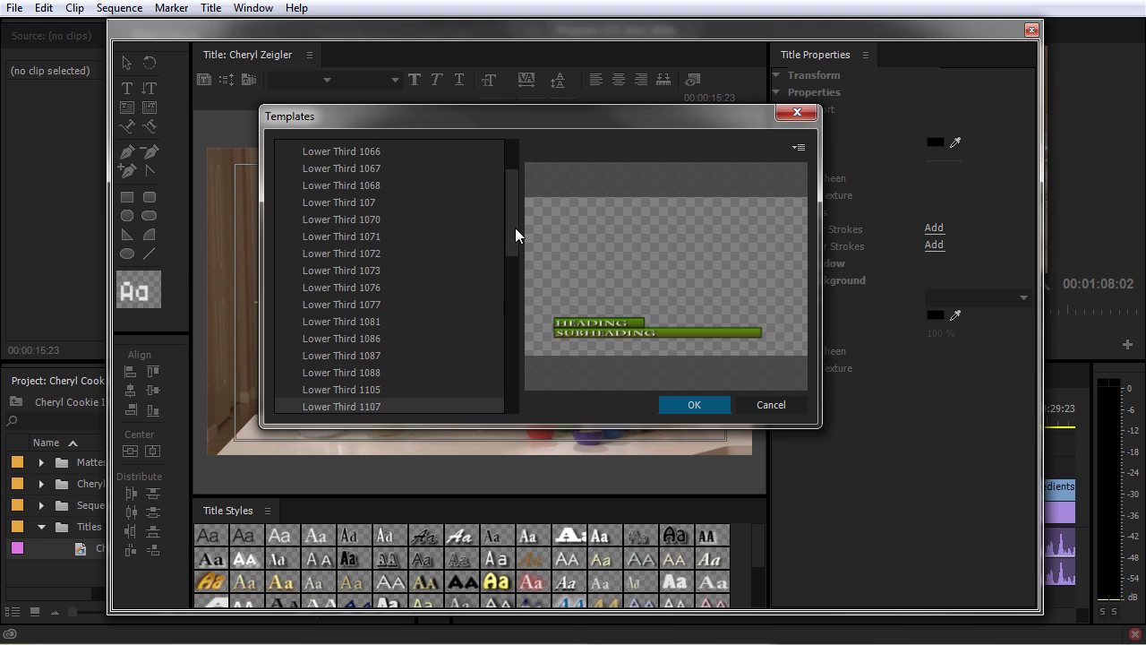
key(Down)
key(Down)
key(Down)
key(Down)
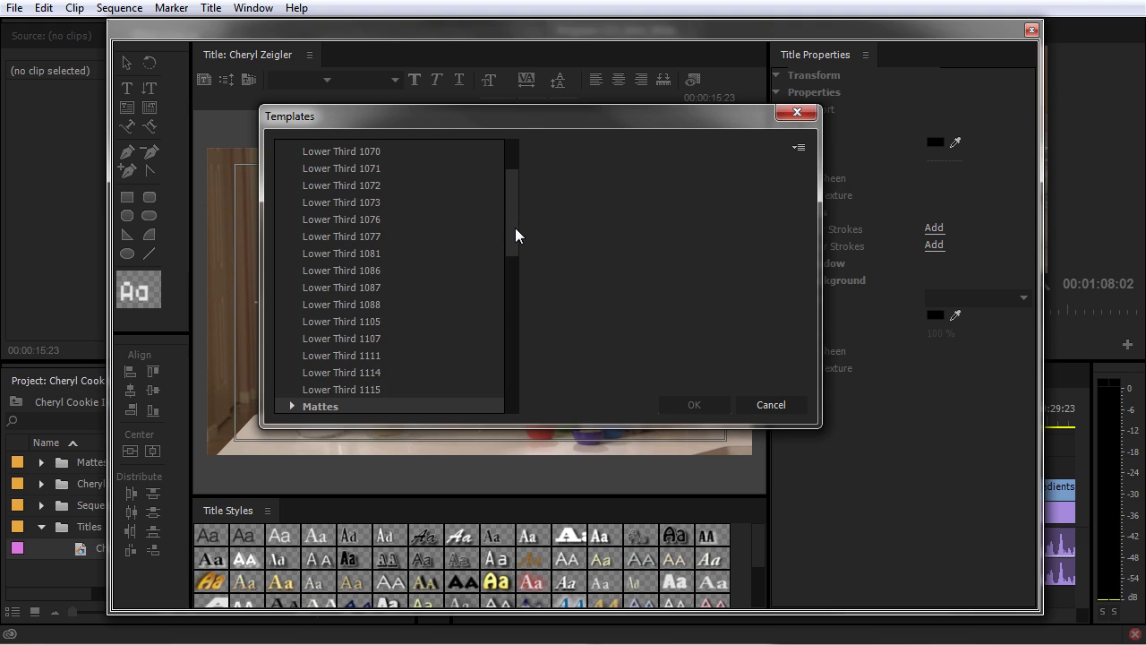
key(Up)
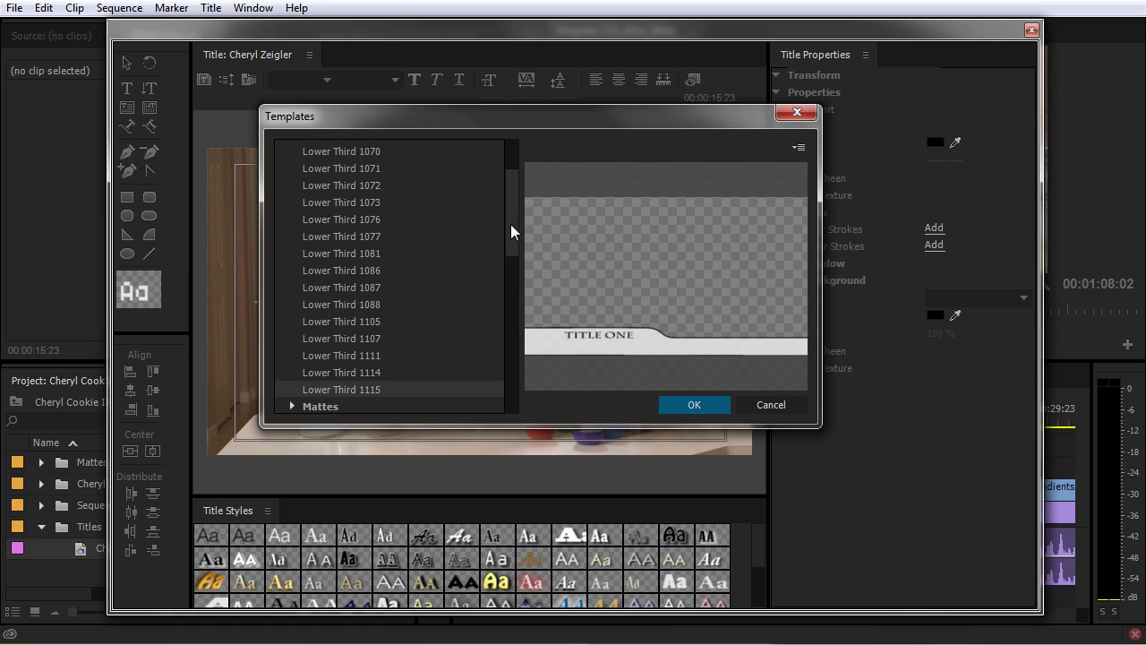
drag(515, 220, 519, 179)
click(719, 405)
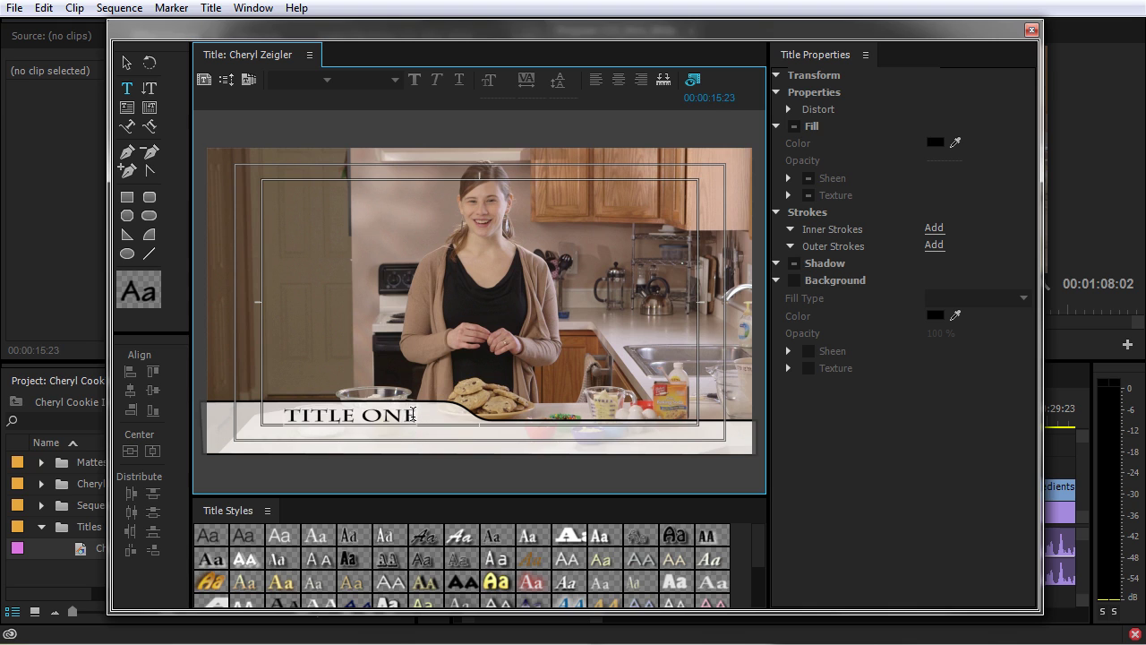
Select all of the TITLE ONE placeholder text for editing.
click(149, 88)
click(329, 428)
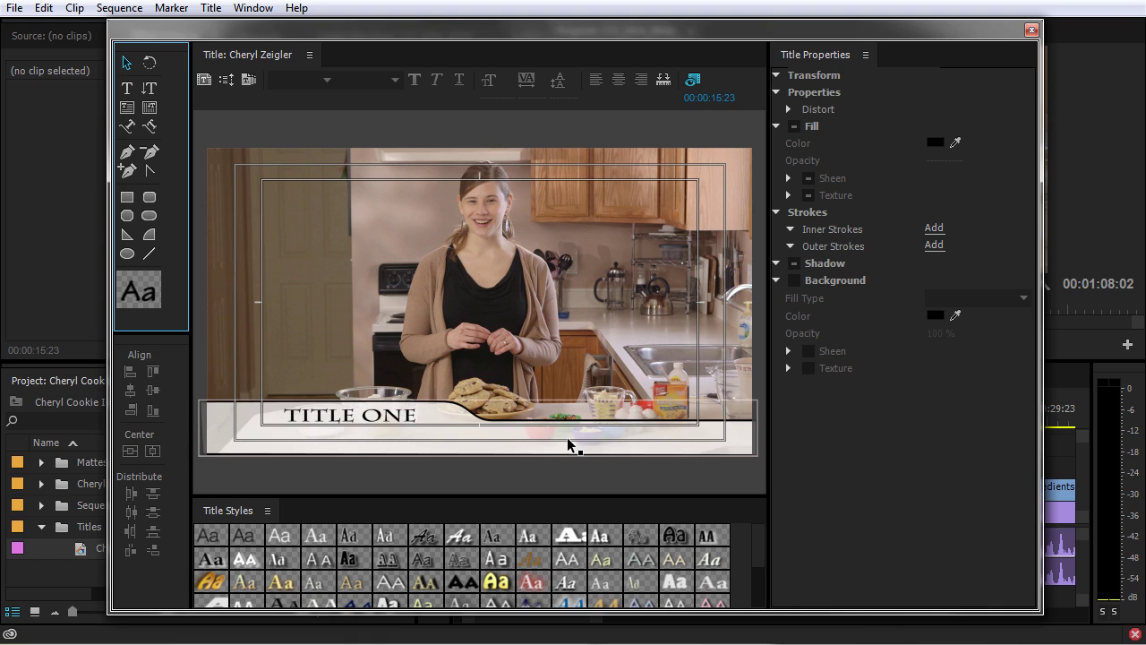
click(568, 445)
click(308, 429)
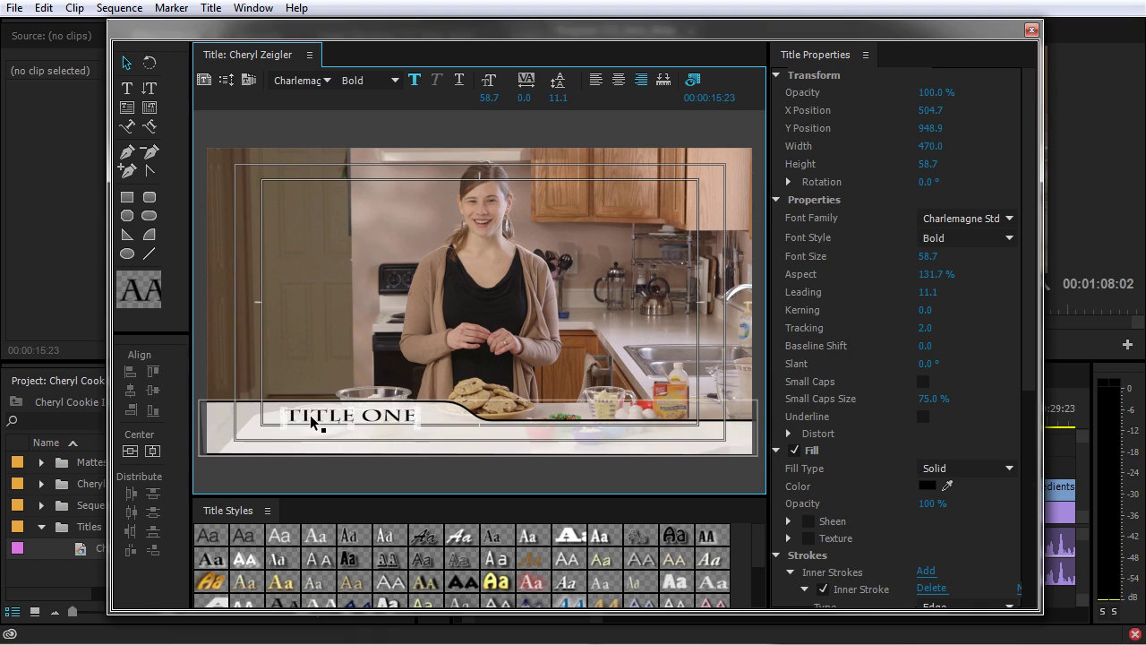
click(312, 422)
click(127, 63)
click(377, 364)
click(314, 419)
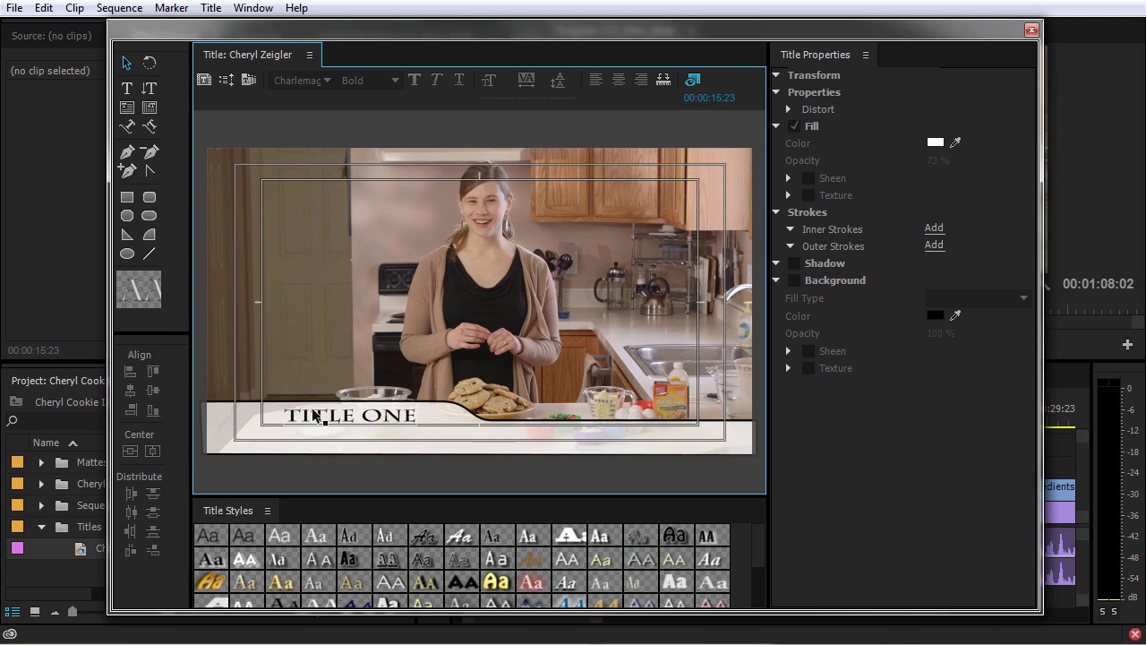
double_click(329, 417)
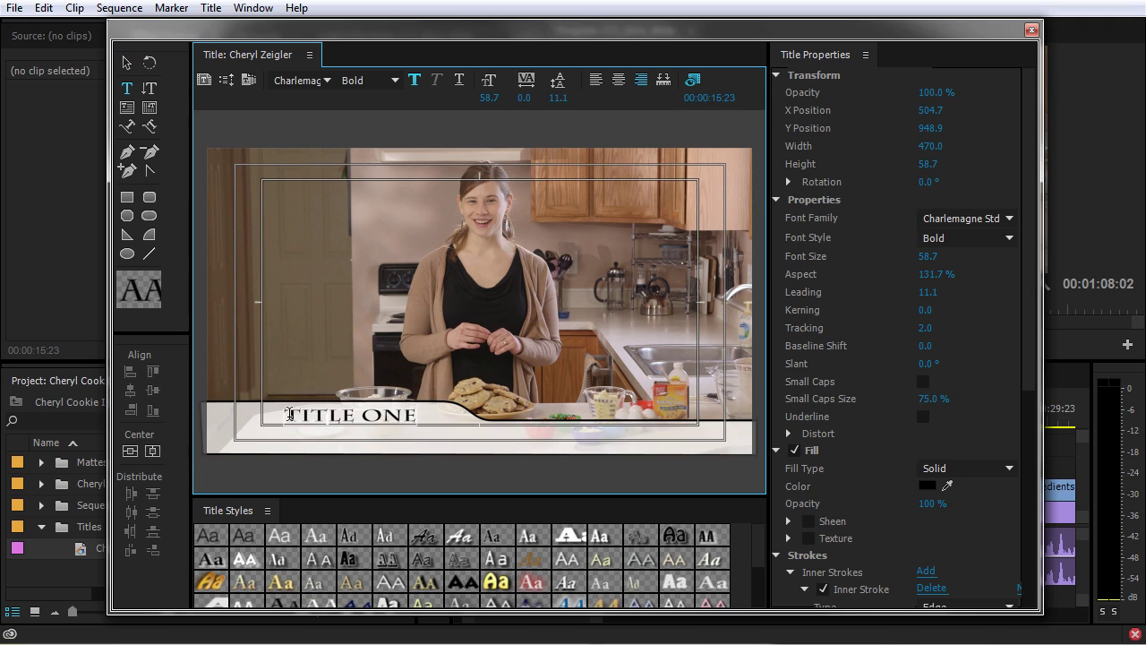
drag(287, 414, 443, 425)
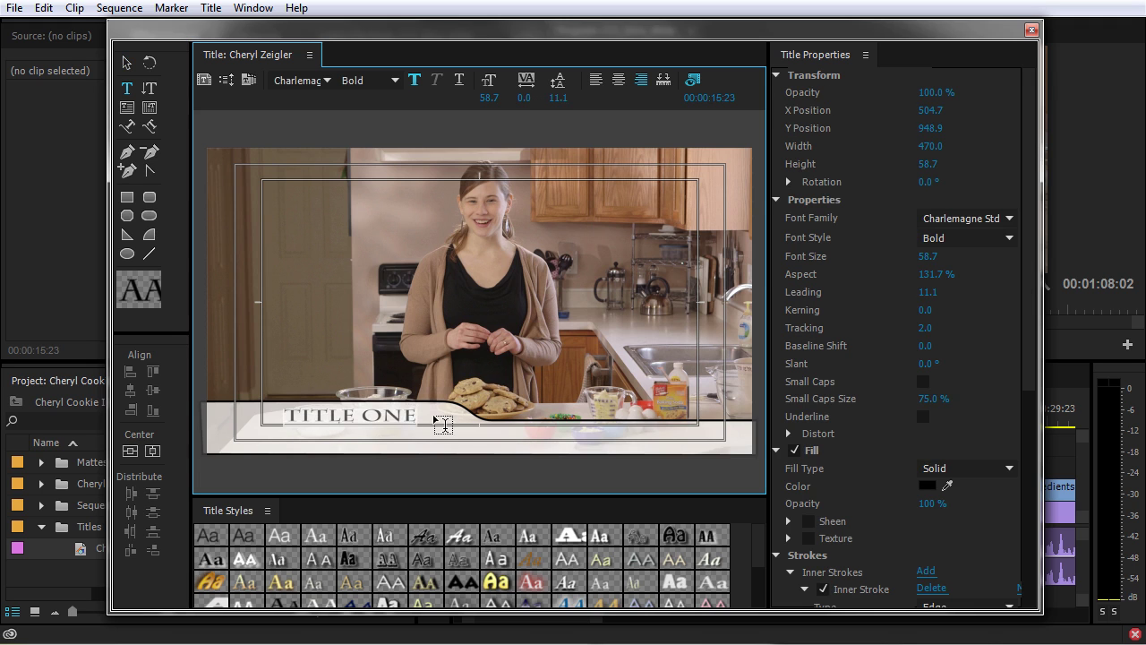
Set the title text to Arial Narrow at size 89.9.
click(984, 218)
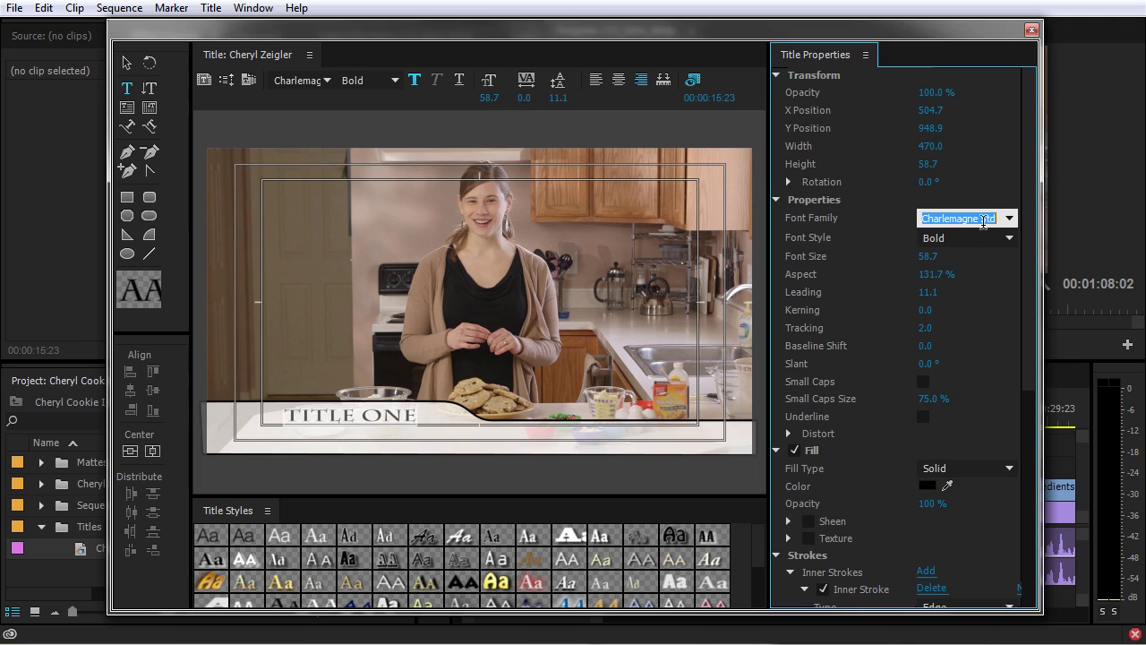
text(Arial)
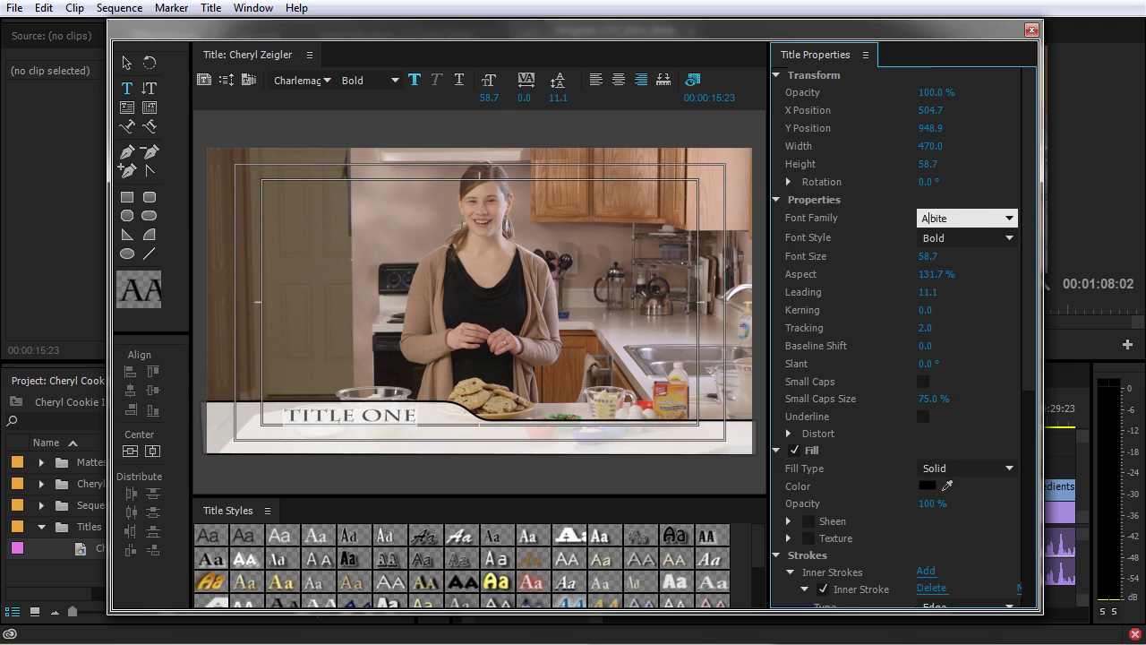
key(Tab)
click(998, 229)
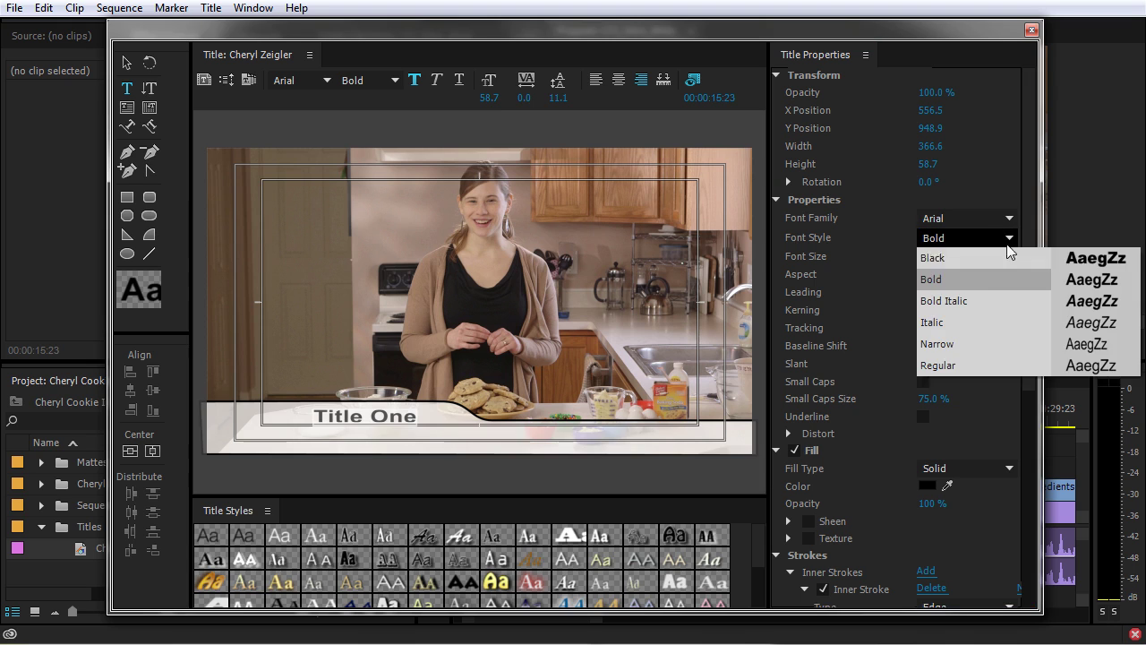
click(965, 347)
drag(927, 255, 954, 255)
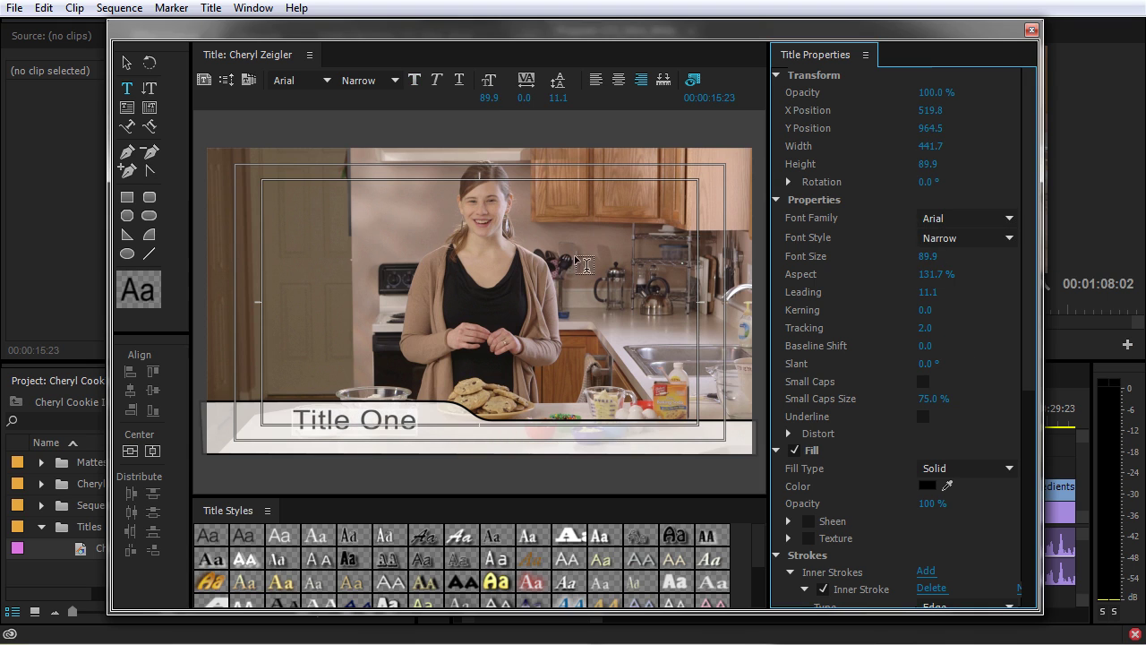
Delete the old TITLE ONE text and its lower-third band.
click(127, 63)
drag(379, 435, 380, 435)
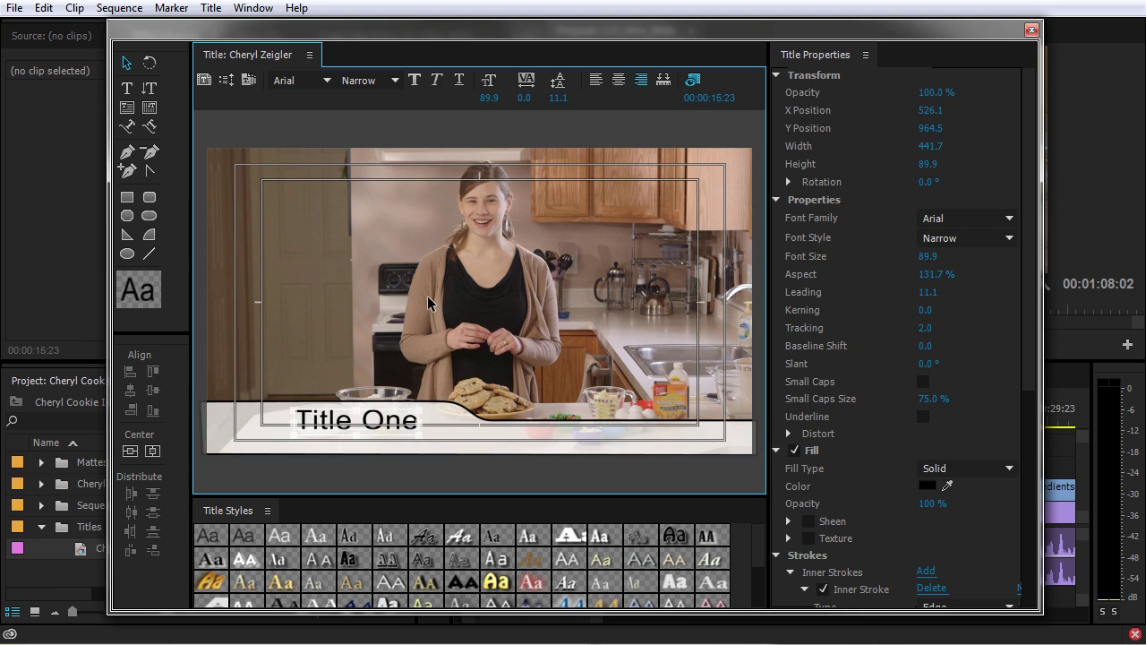
key(ctrl+z)
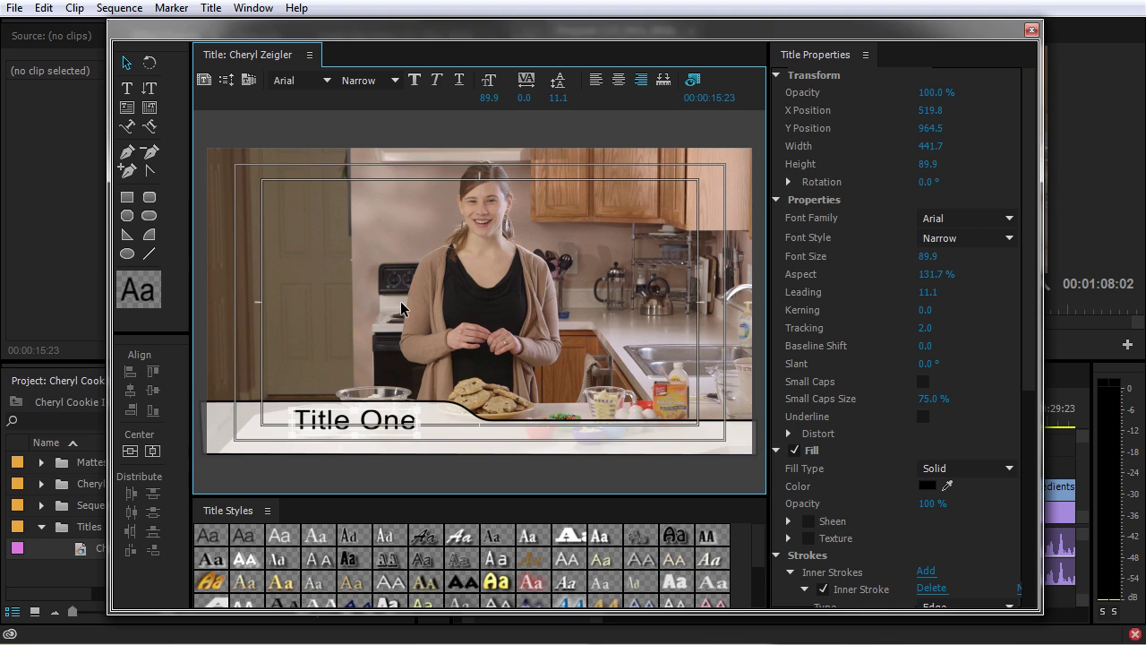
key(ctrl+a)
key(Delete)
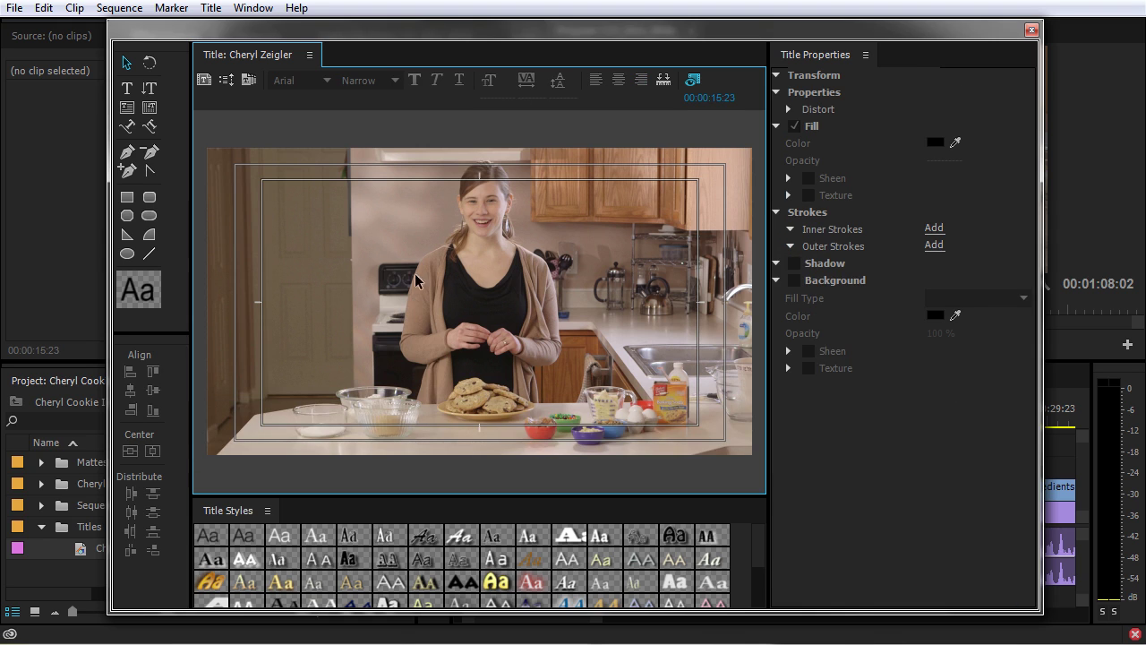
Type the presenter's full name as a new text line near the lower left.
click(131, 199)
click(126, 88)
click(251, 432)
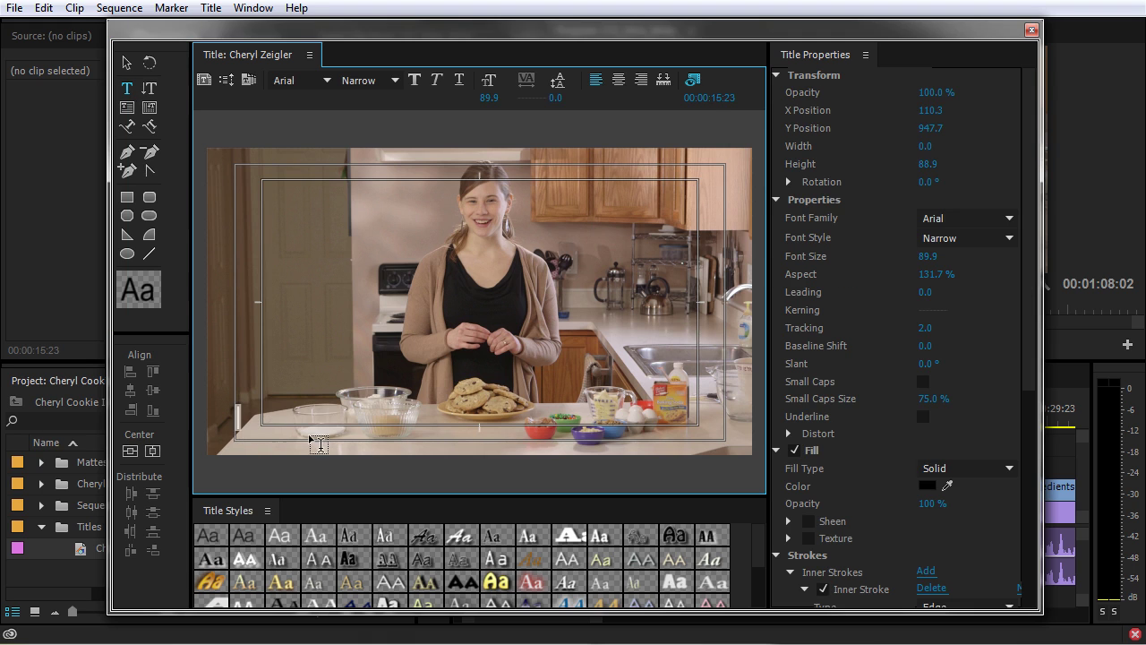
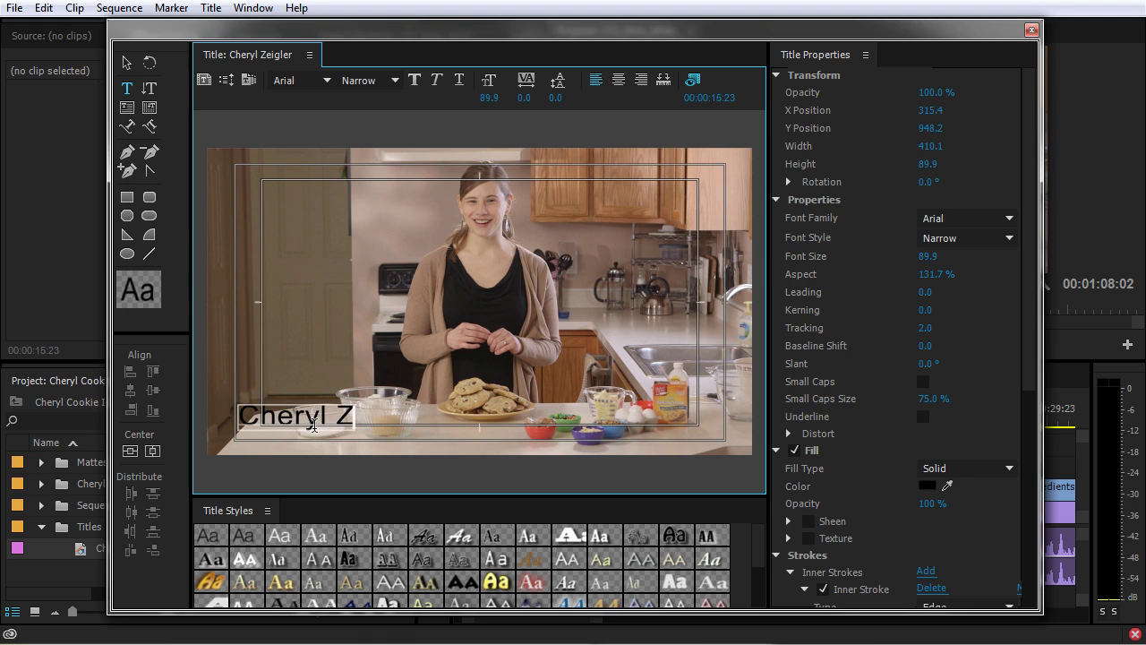
click(126, 63)
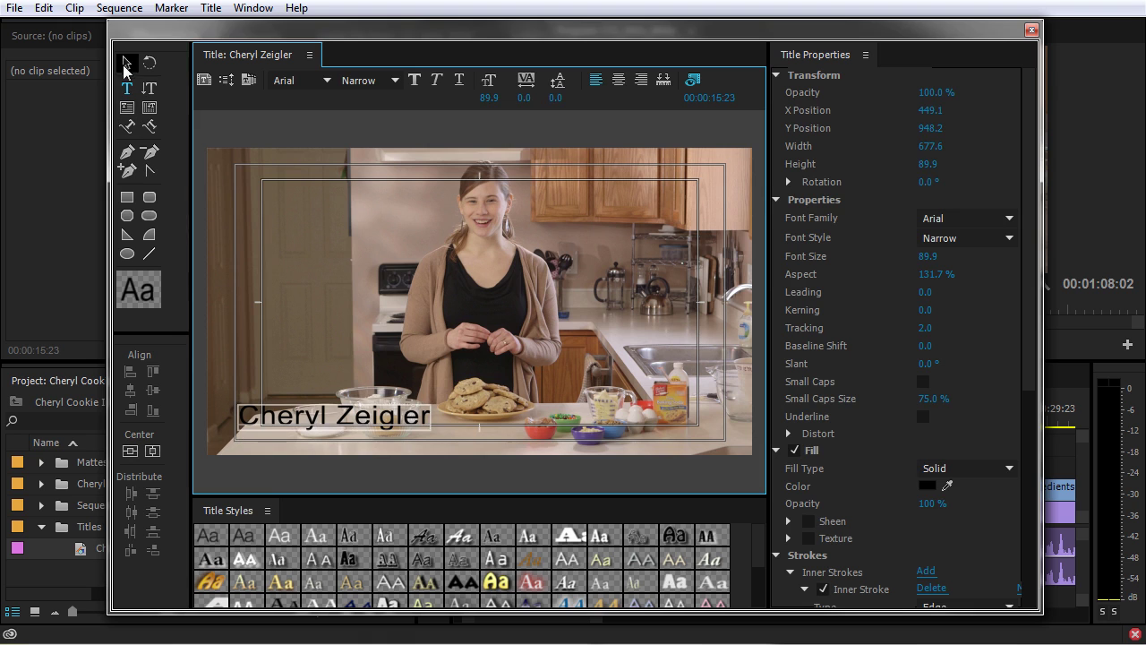
drag(371, 422, 375, 432)
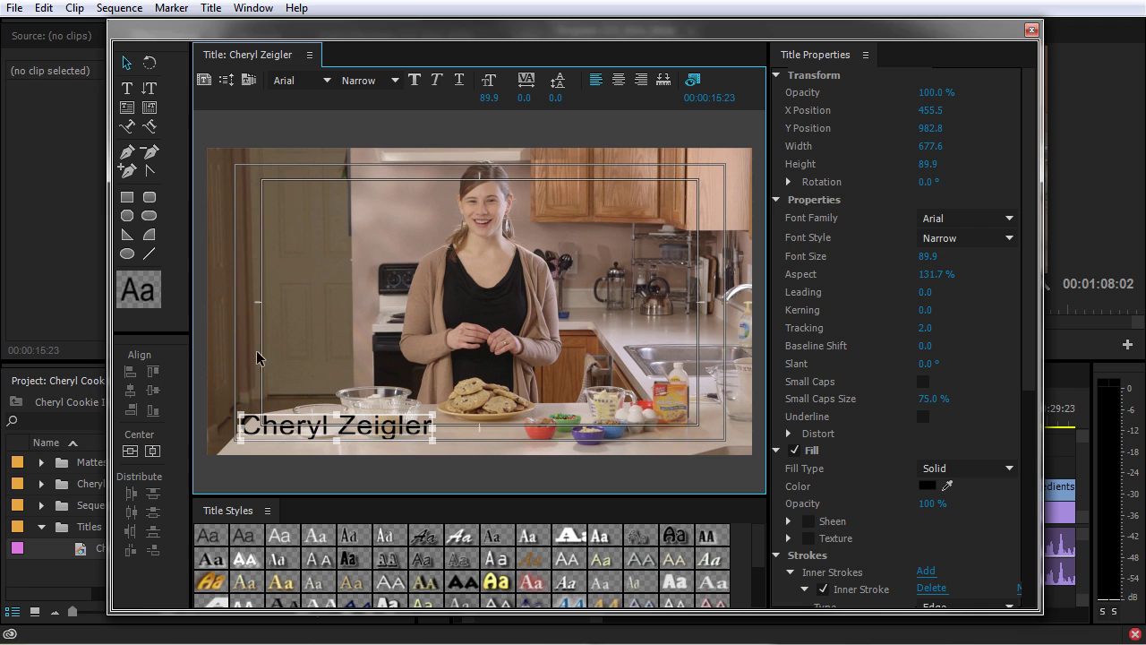
Change the name text's fill colour to white.
click(927, 486)
drag(469, 367, 256, 478)
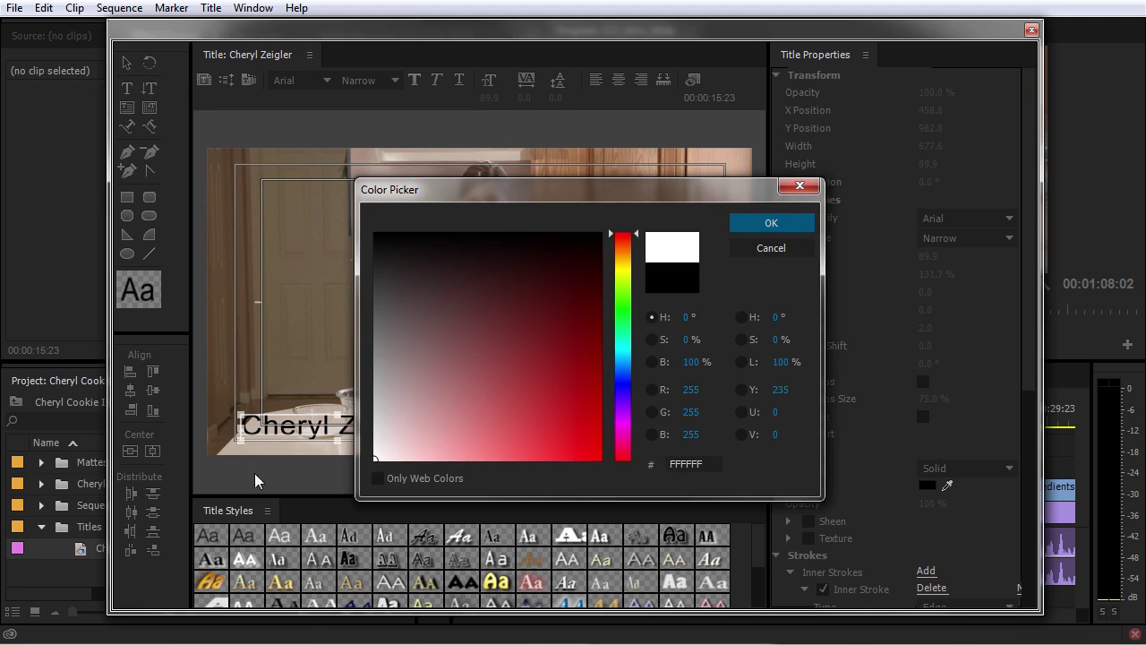
click(779, 224)
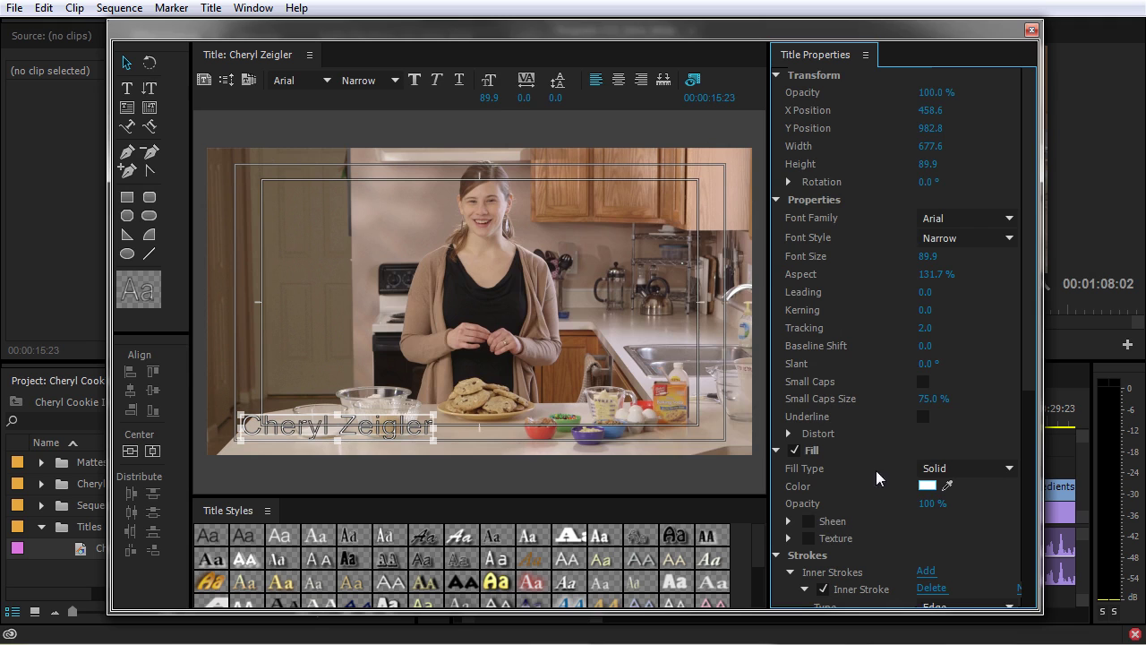
Turn off Inner Stroke on the name text and collapse the Strokes, Shadow and Background groups.
scroll(869, 497, down, 1)
scroll(809, 558, down, 4)
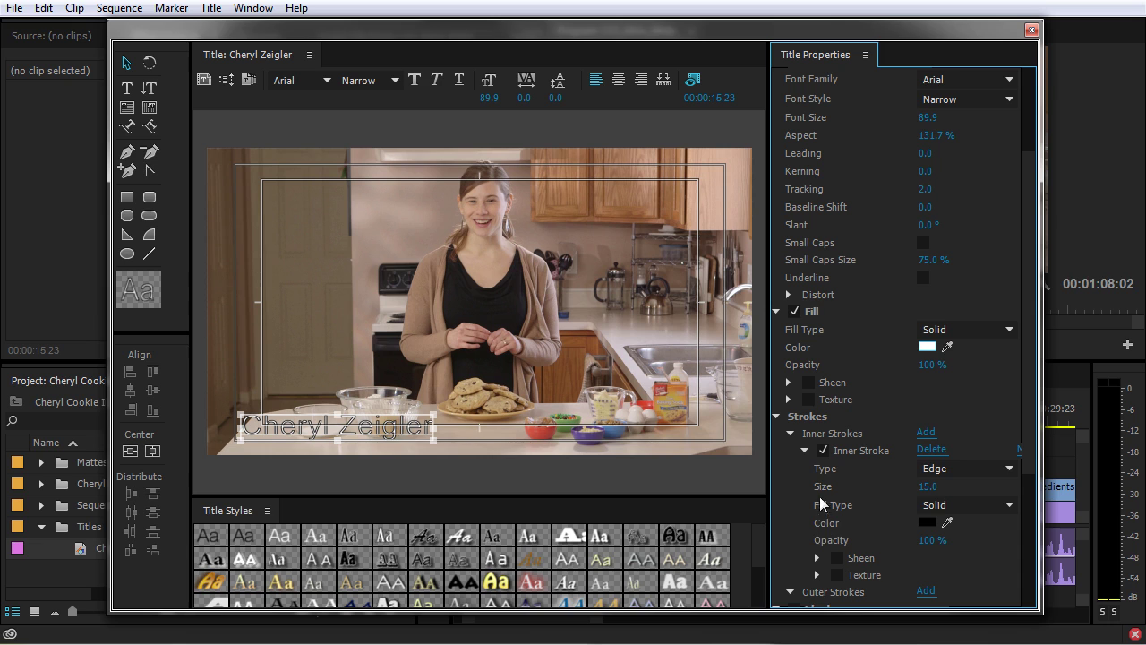
click(823, 451)
click(803, 451)
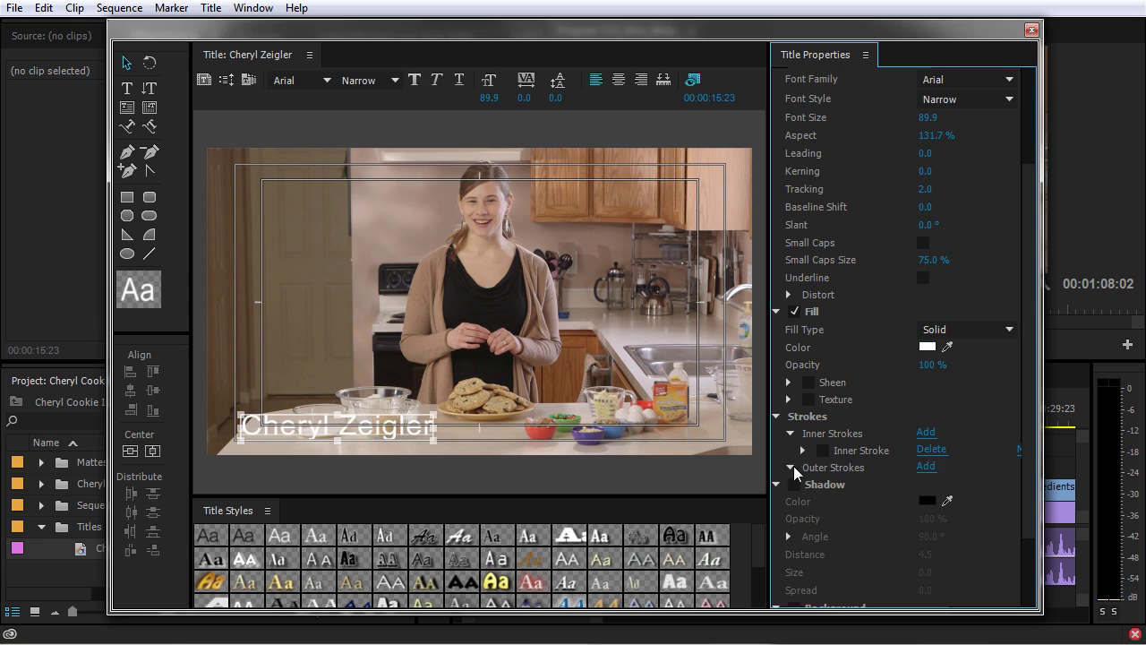
click(790, 434)
click(777, 417)
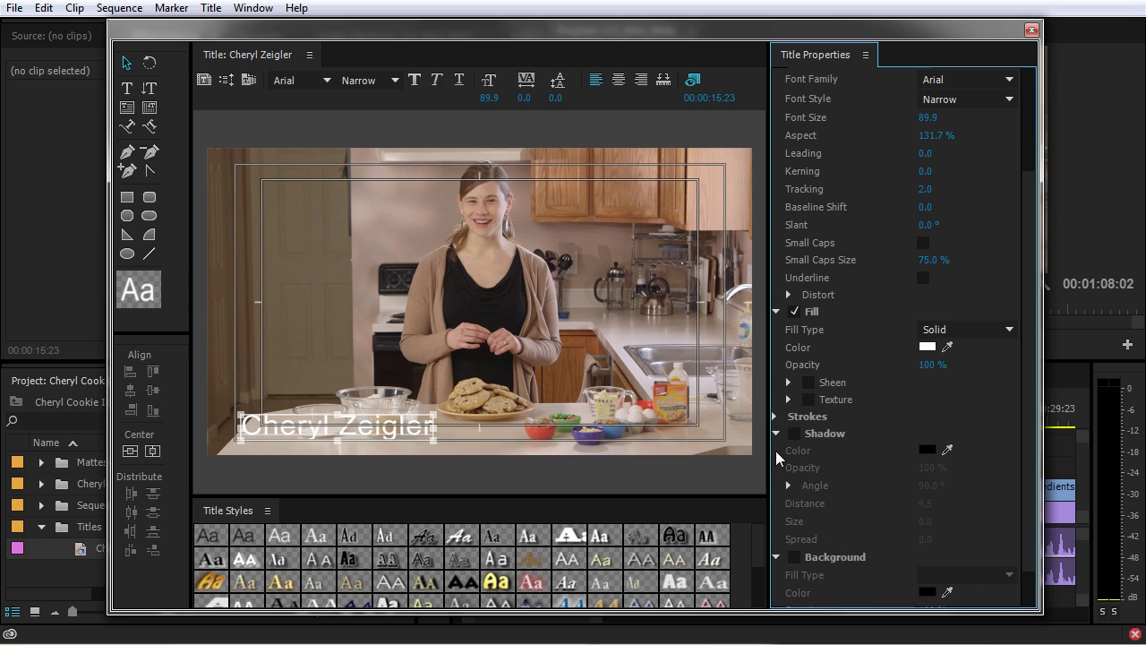
click(778, 433)
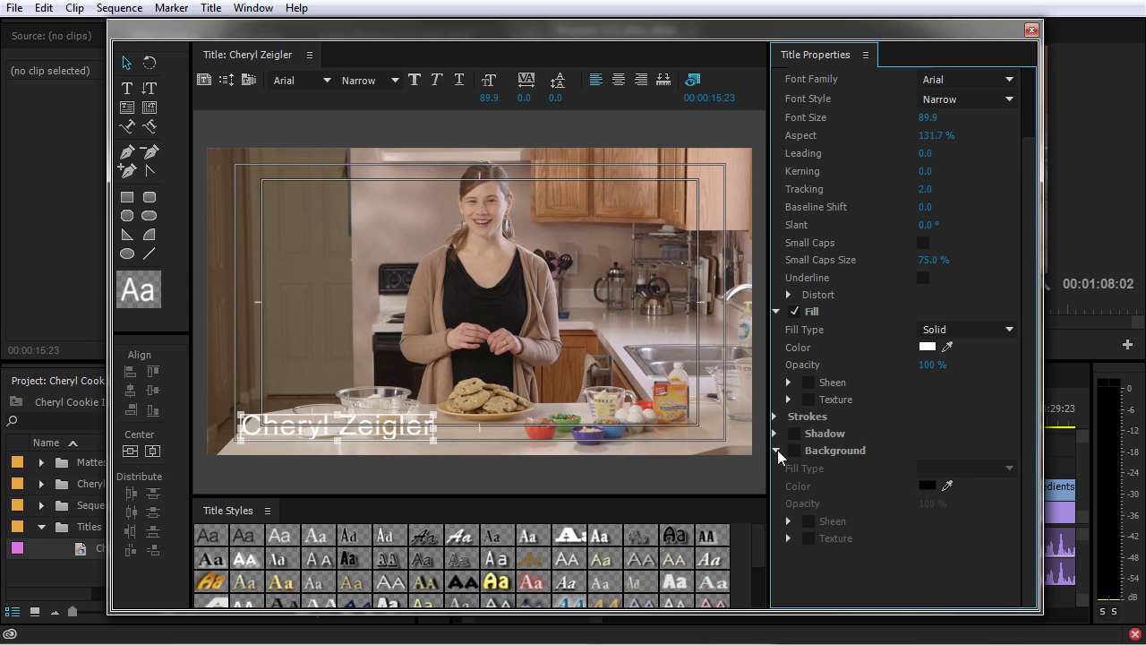
click(777, 451)
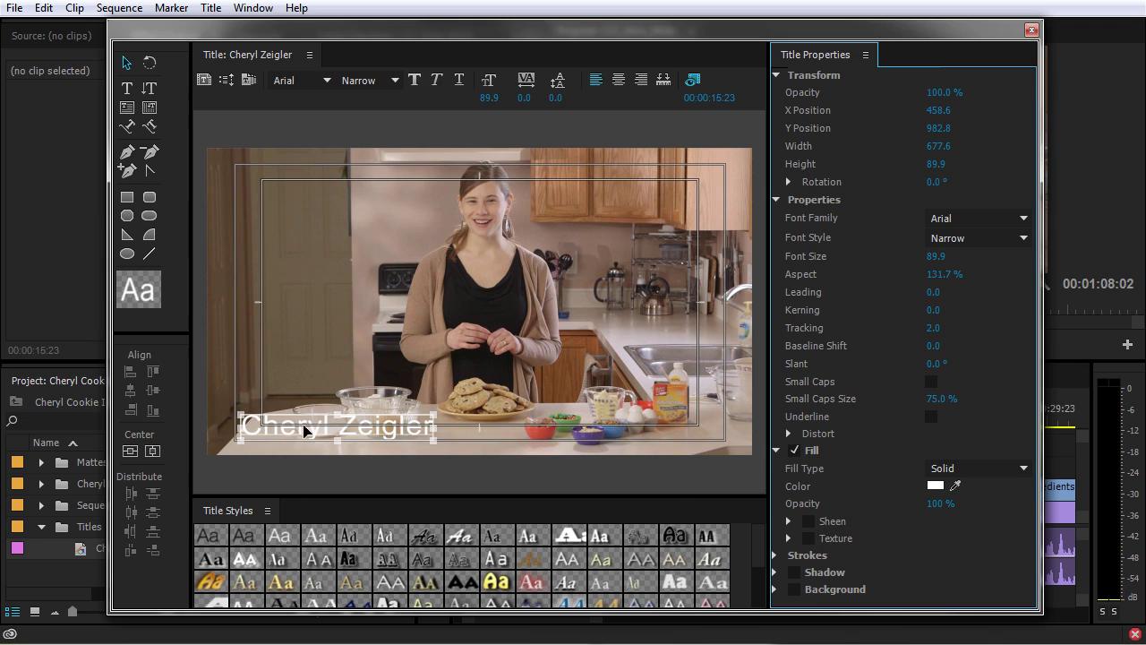
Draw a wide rectangle across the lower third and fill it black.
click(126, 200)
click(198, 394)
drag(198, 394, 763, 450)
click(936, 287)
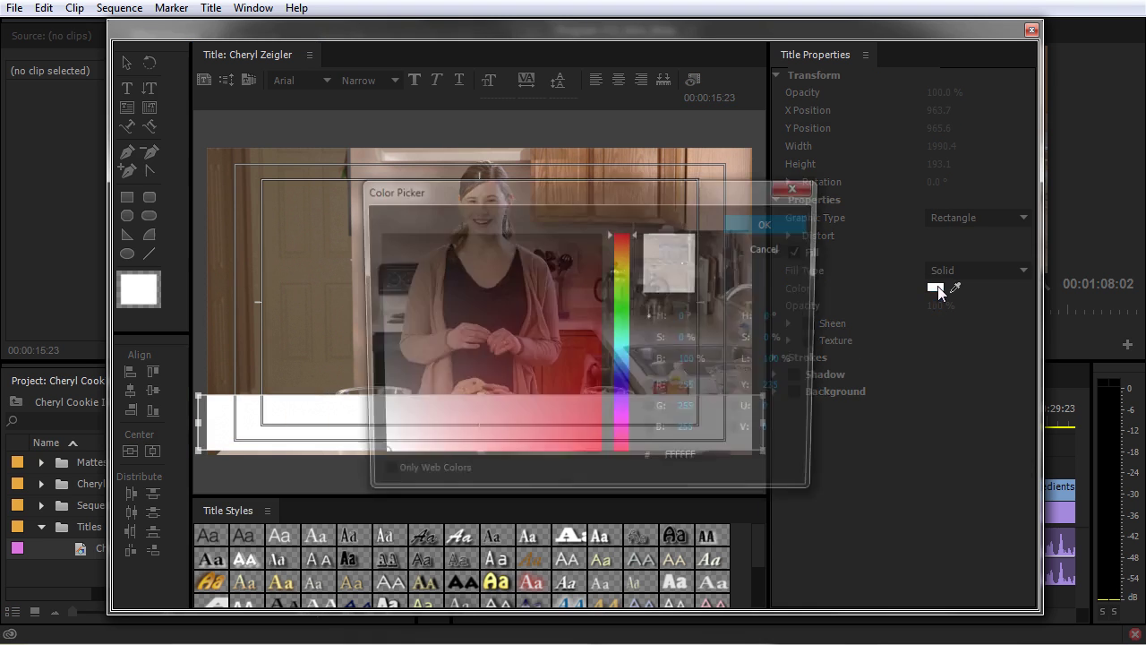
click(376, 235)
click(771, 223)
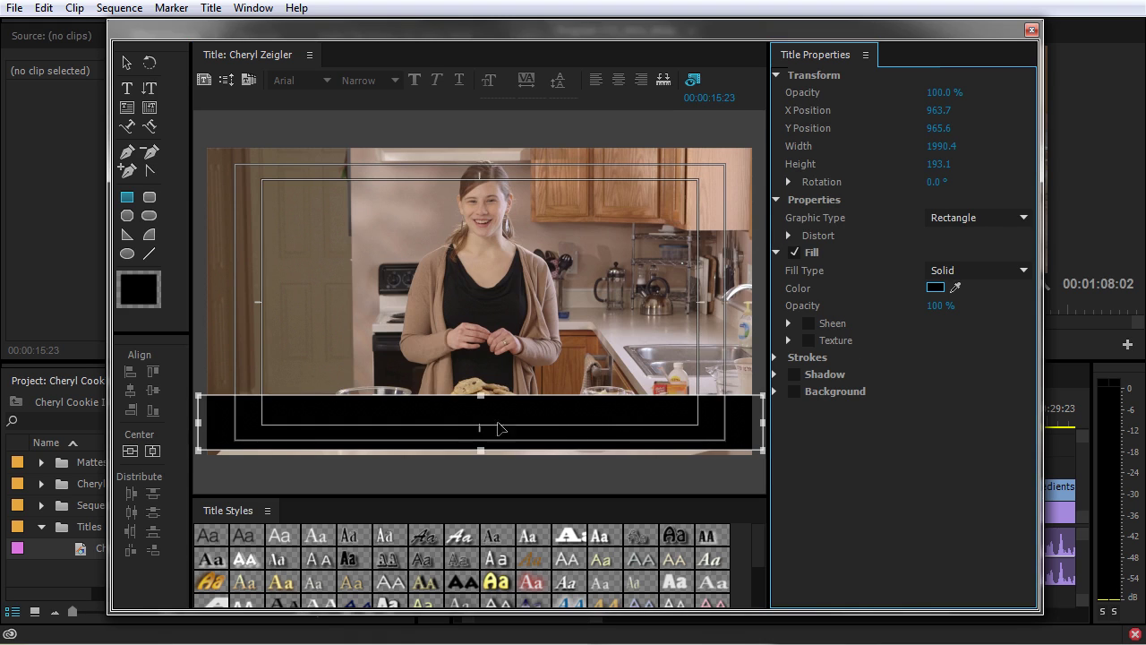
Send the black band backward behind the name text.
right_click(578, 411)
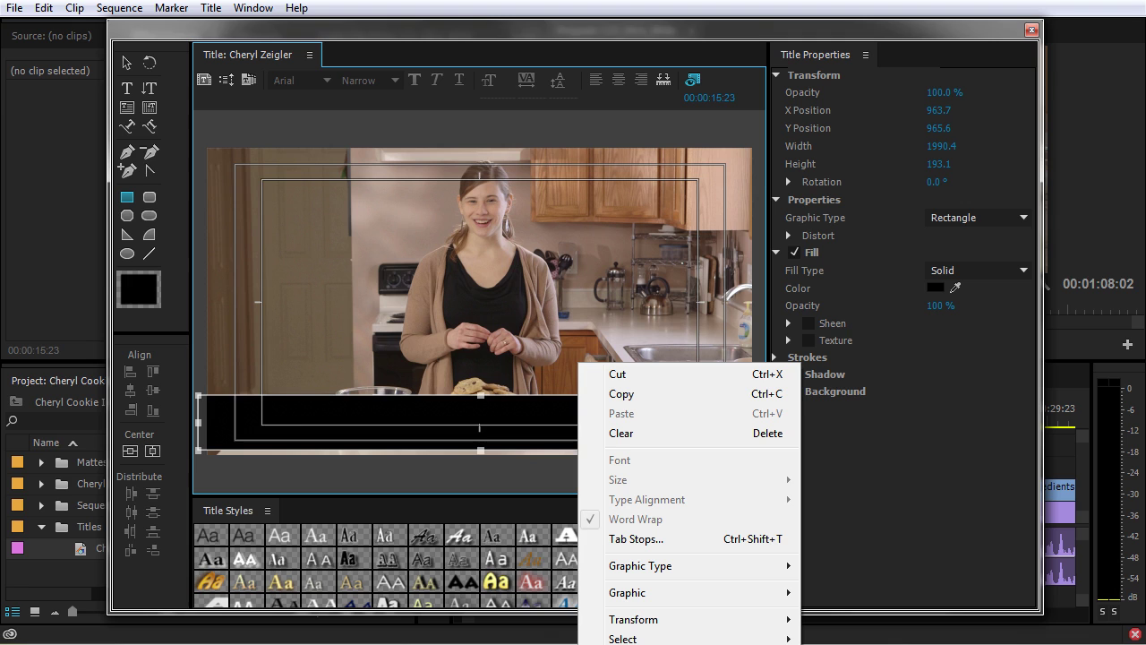
click(488, 327)
key(ctrl+a)
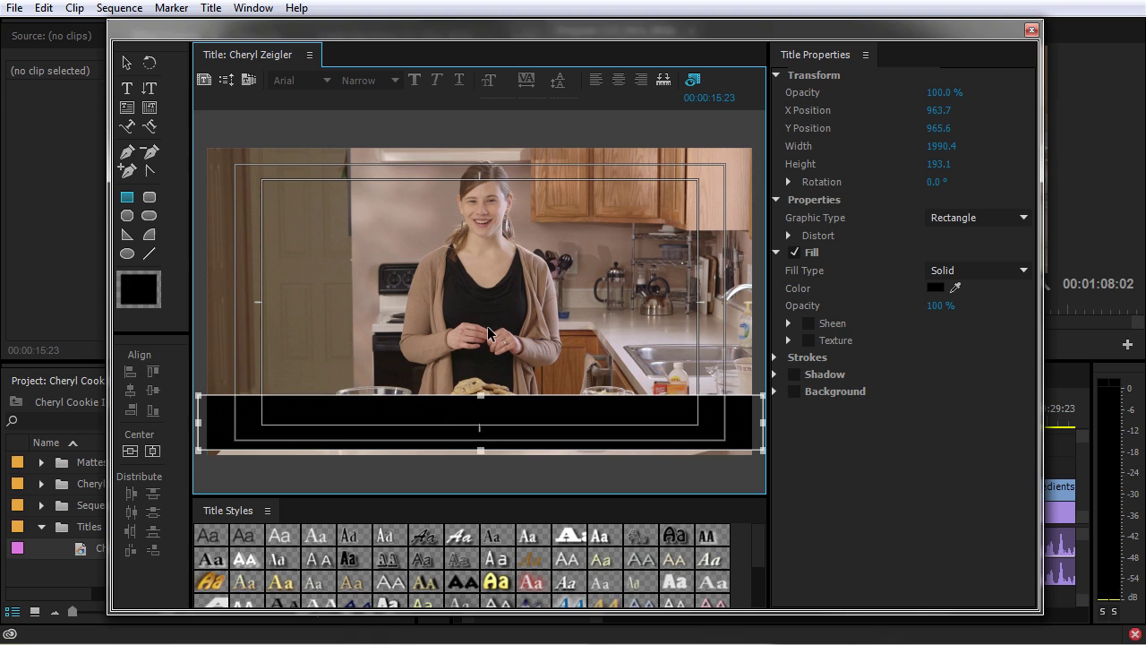
key(ctrl+[)
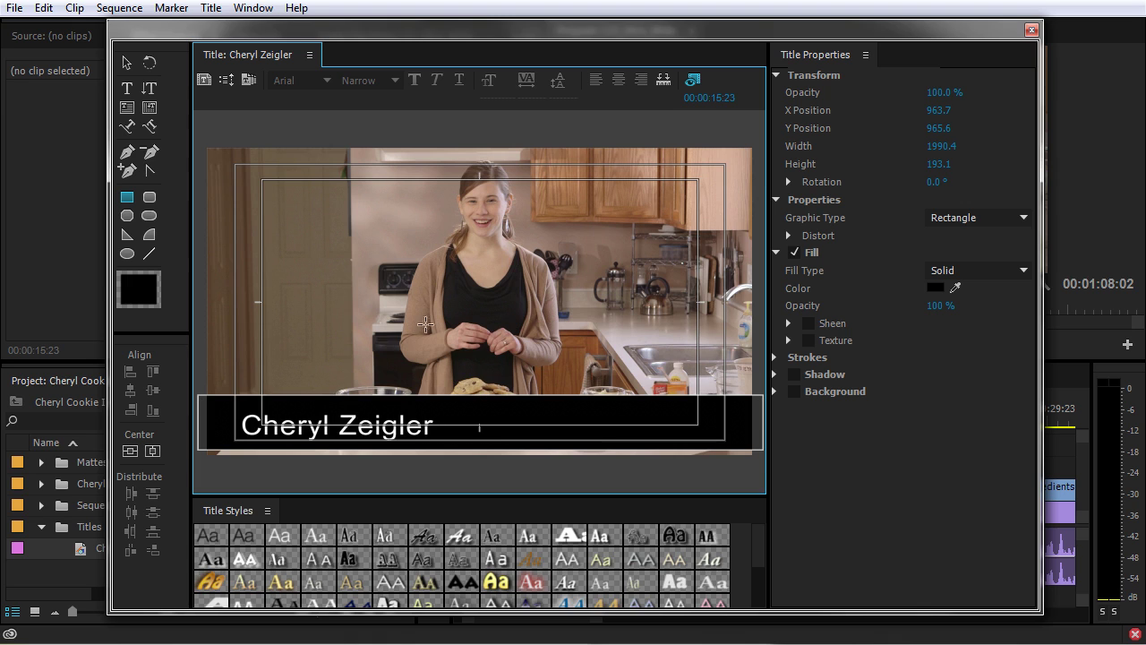
Shorten the black band, centre the name vertically on it, and set fill opacity to 90%.
click(541, 397)
click(126, 62)
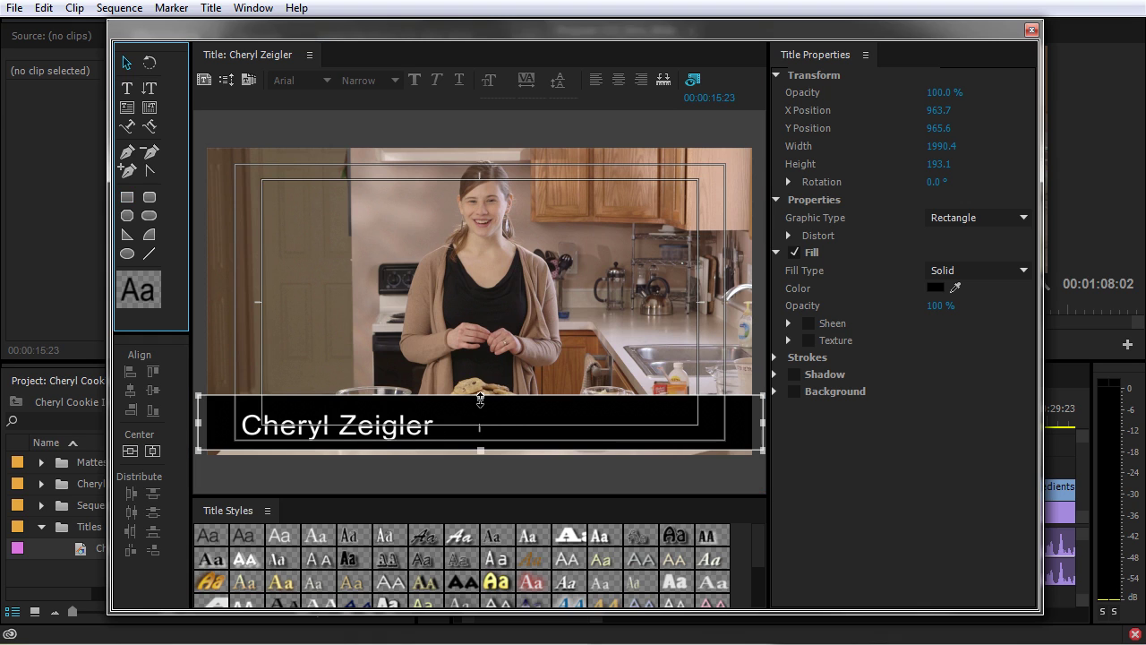
drag(480, 399, 480, 406)
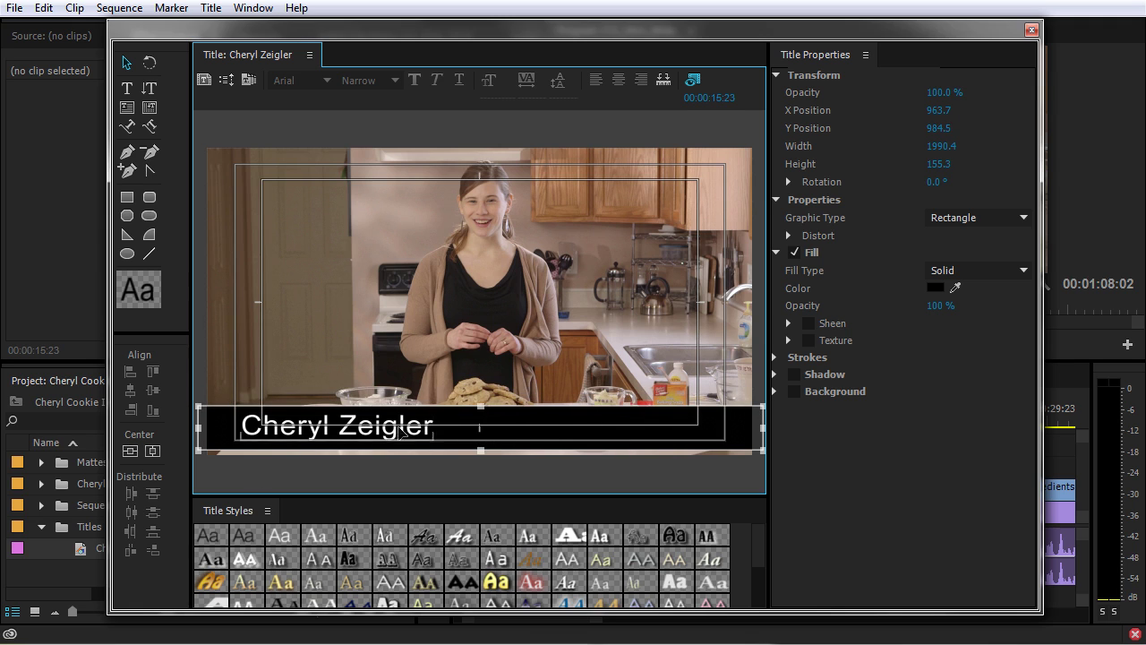
drag(533, 379, 349, 474)
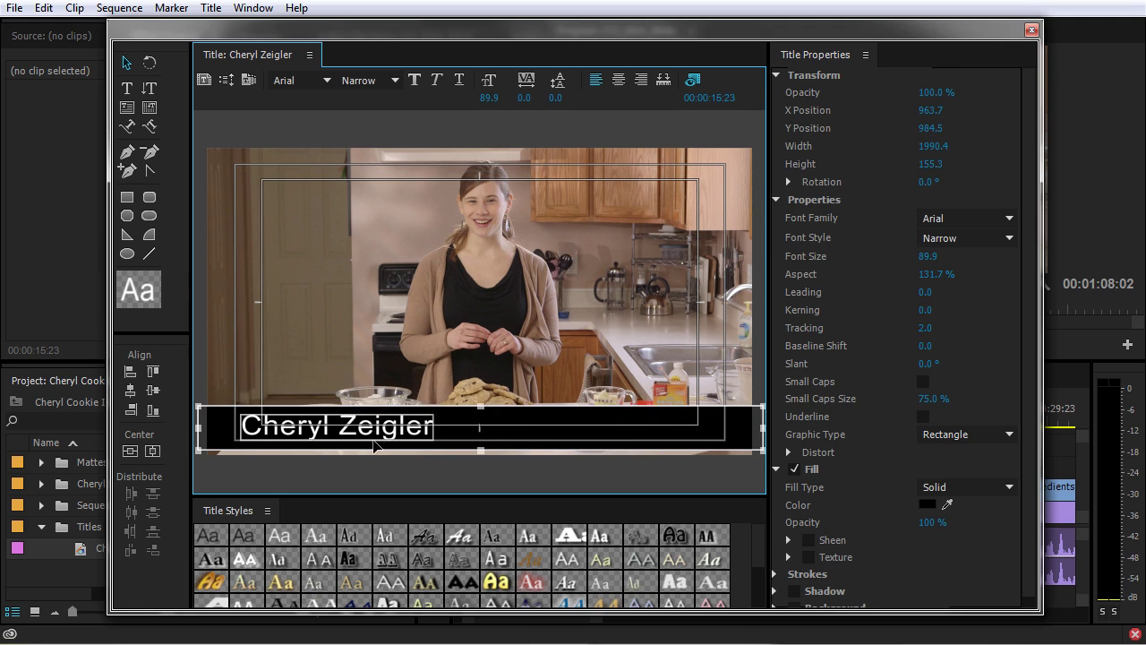
click(152, 394)
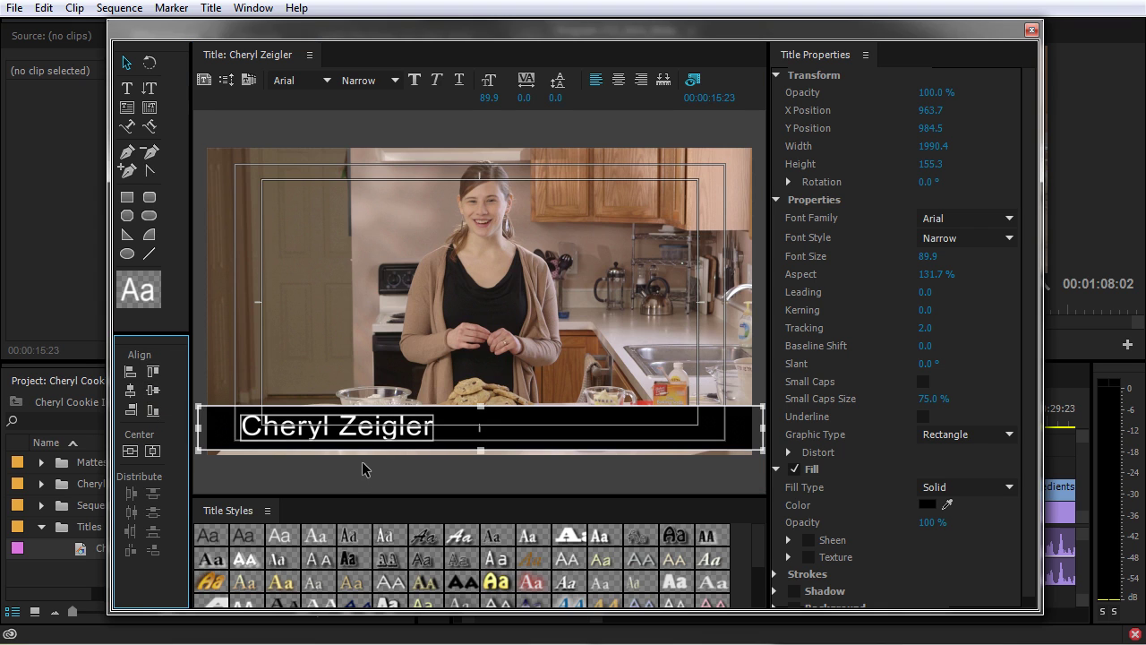
click(528, 444)
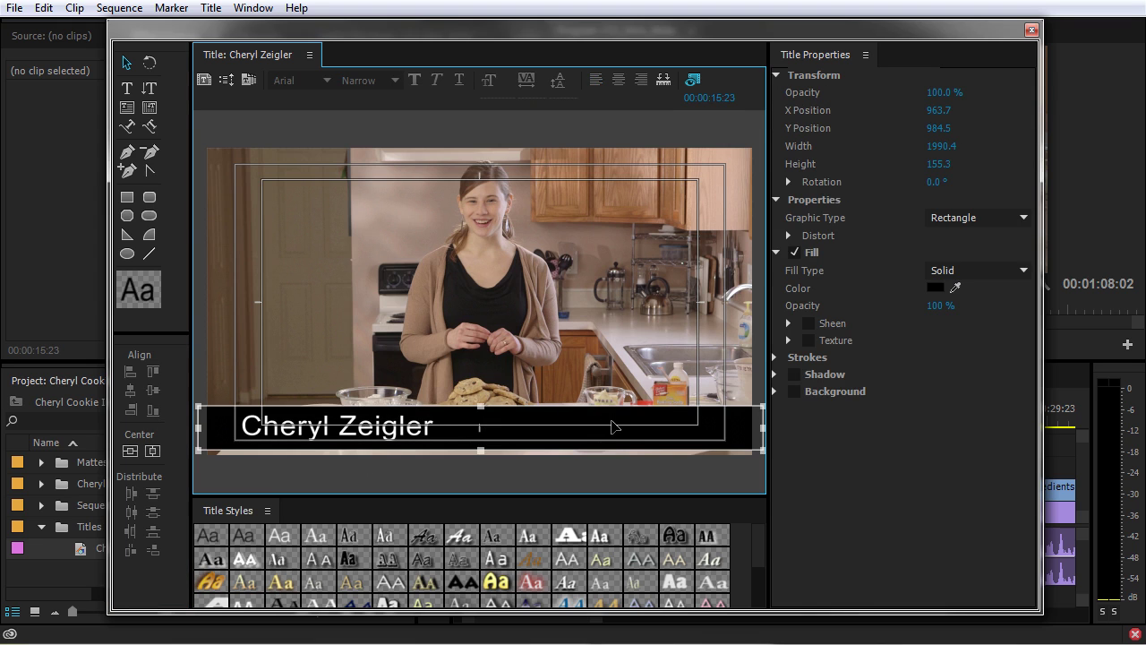
mouse_move(940, 306)
mouse_down()
mouse_move(917, 305)
mouse_move(954, 306)
mouse_up()
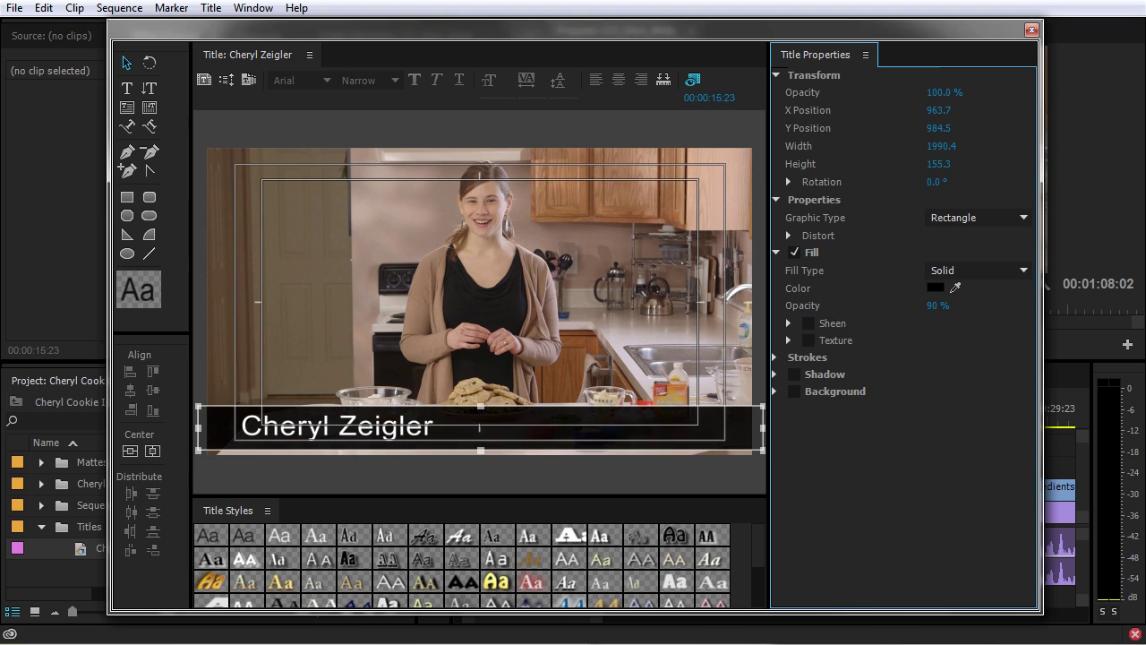
Change the bar's fill type to 4 Color Gradient.
click(967, 270)
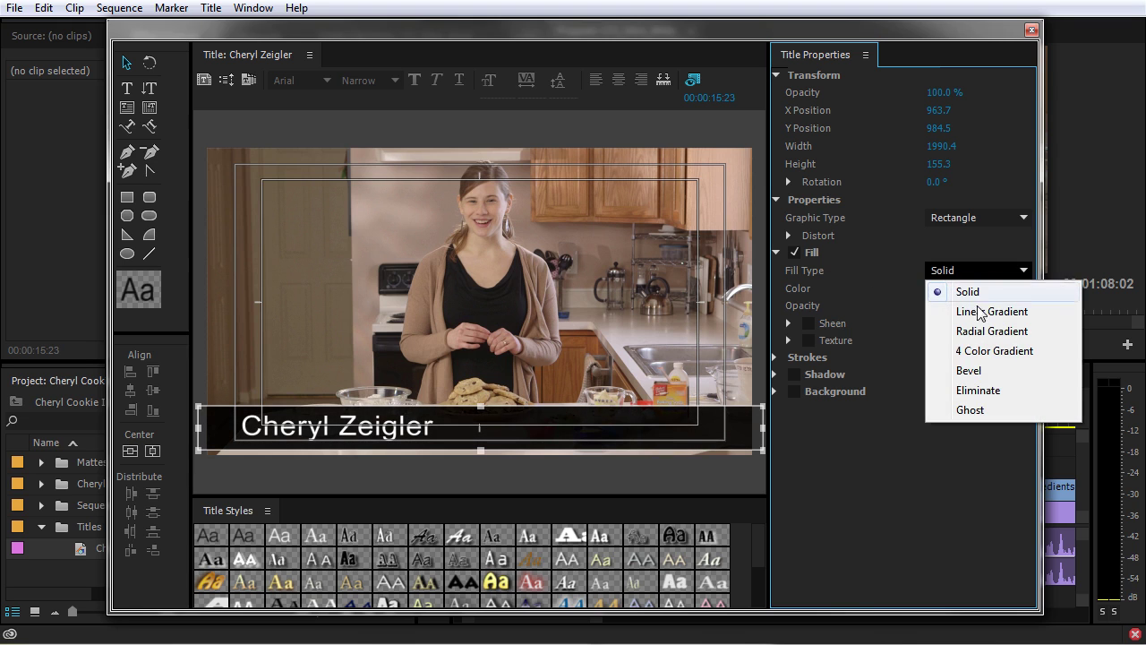
click(987, 312)
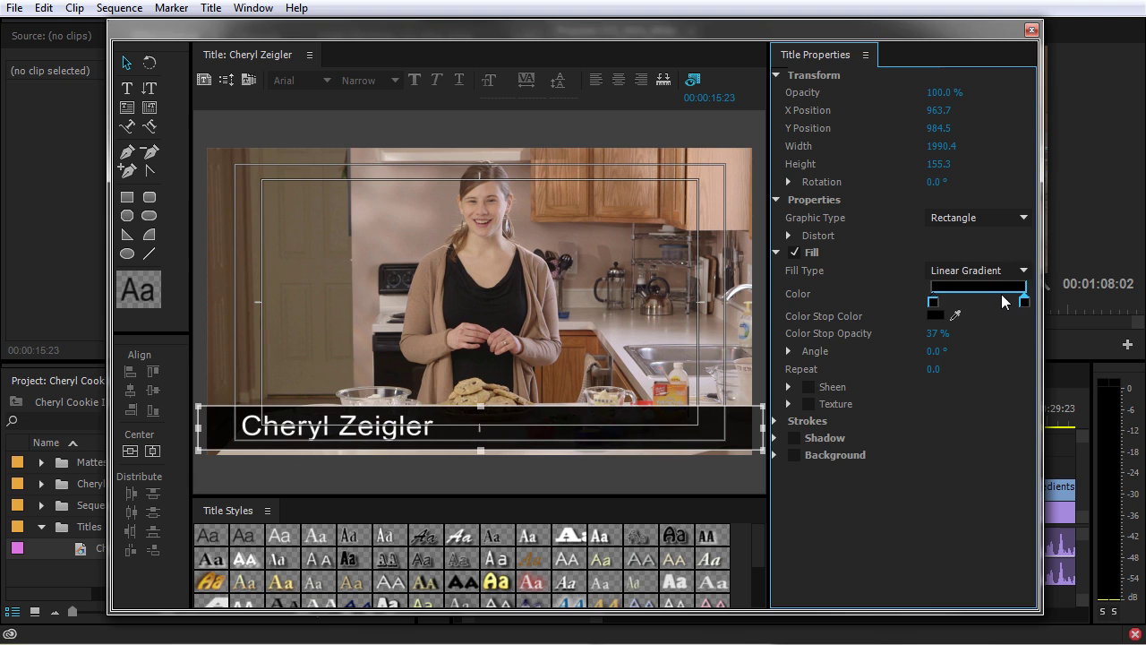
click(1003, 270)
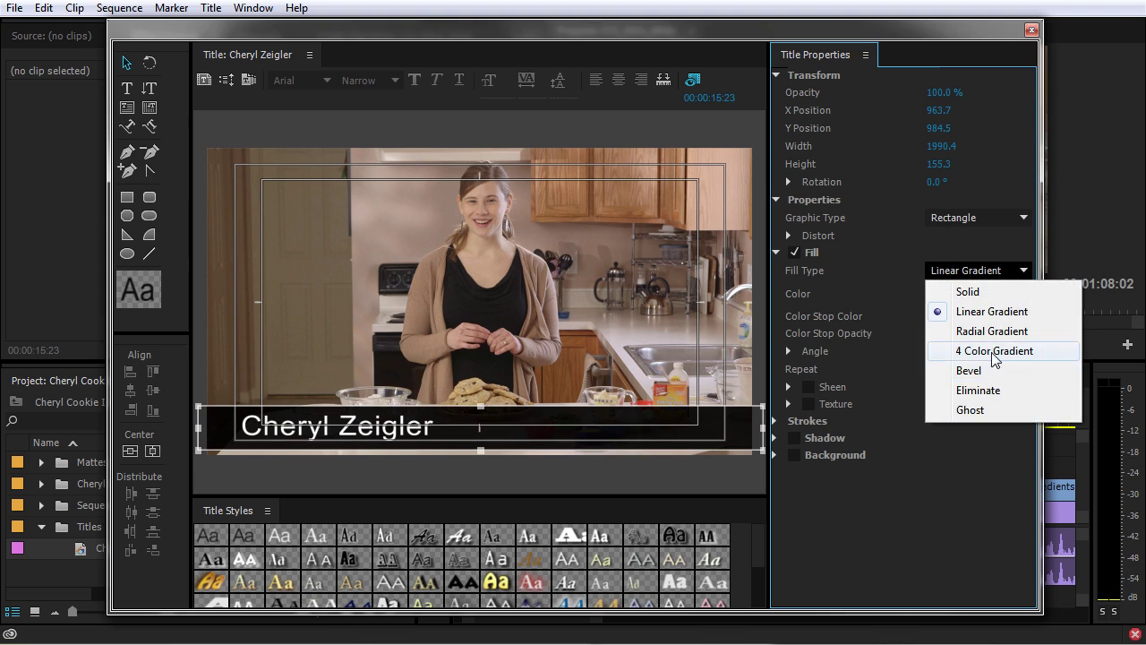
click(991, 348)
Set gradient corner opacities so the right side is opaque, then drag the title to the timeline.
click(1024, 290)
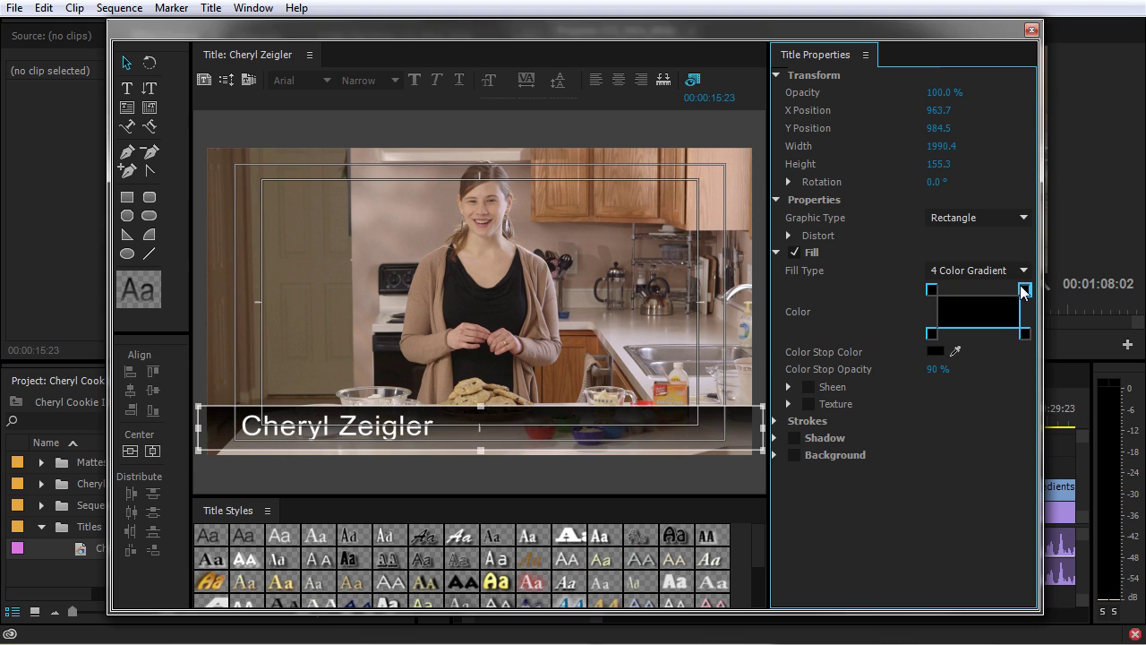
drag(937, 370, 994, 369)
click(932, 334)
click(935, 370)
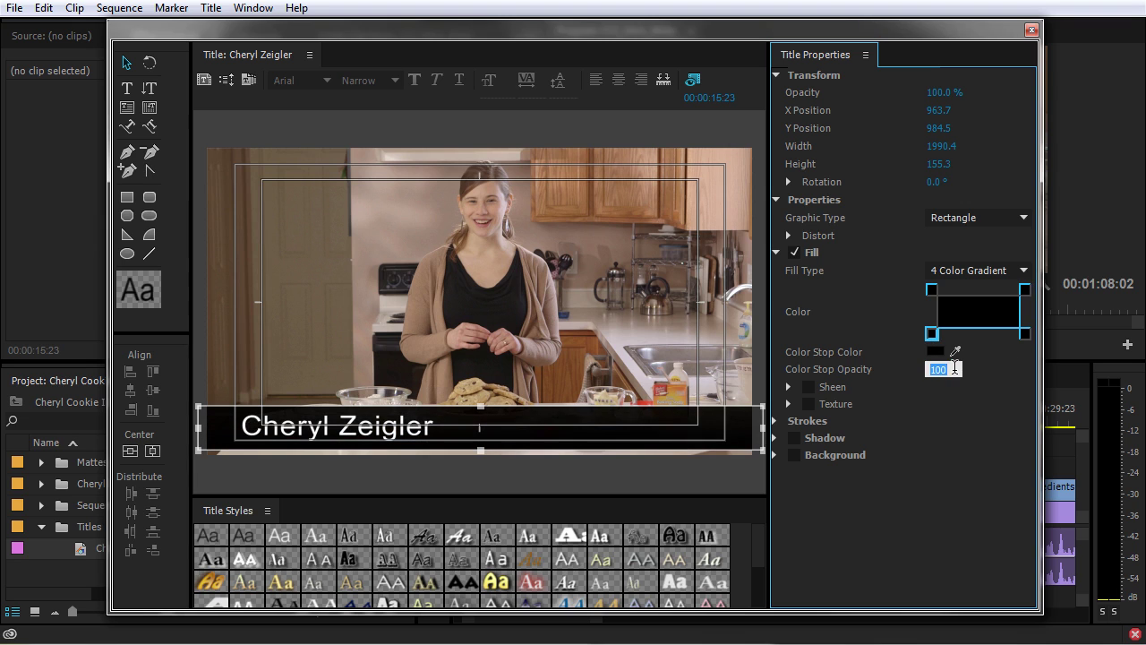
click(934, 289)
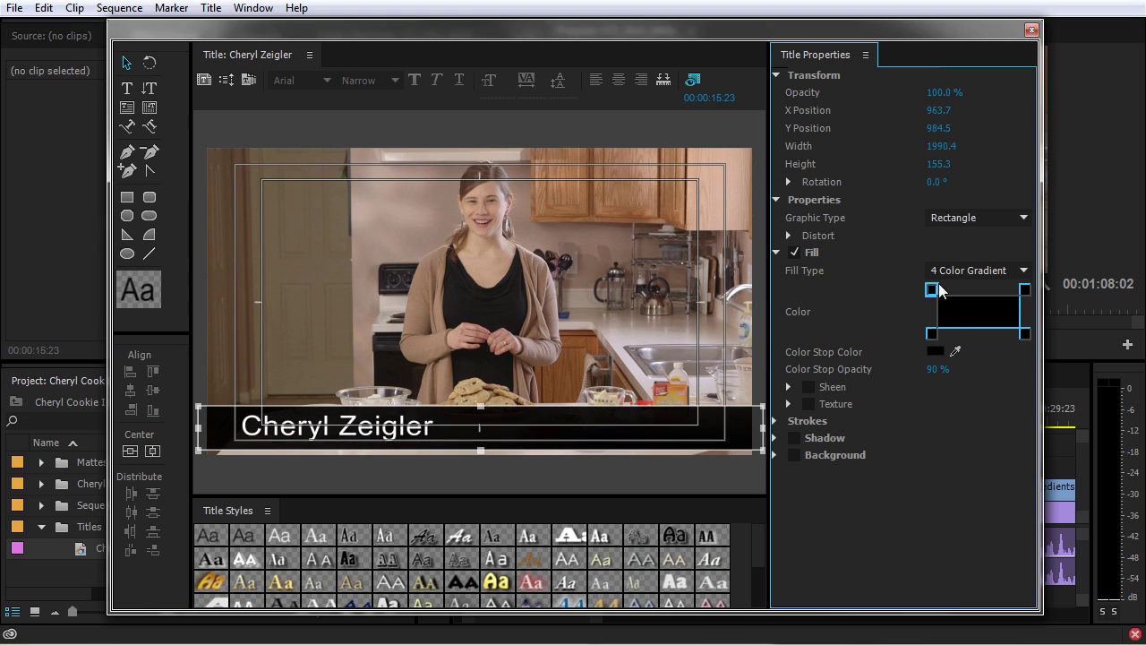
click(1025, 335)
mouse_move(942, 377)
mouse_down()
mouse_move(883, 377)
mouse_move(944, 369)
mouse_up()
click(1025, 290)
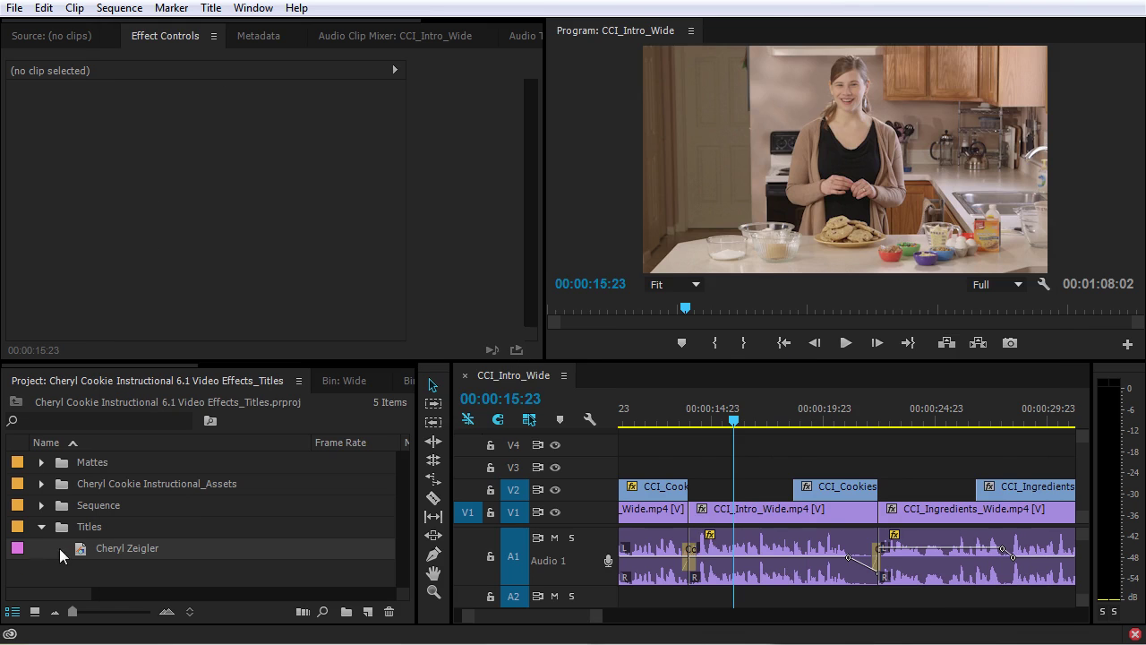
drag(63, 554, 692, 466)
Drop the name title on V3 at 00:00:13:20 and preview it.
click(688, 419)
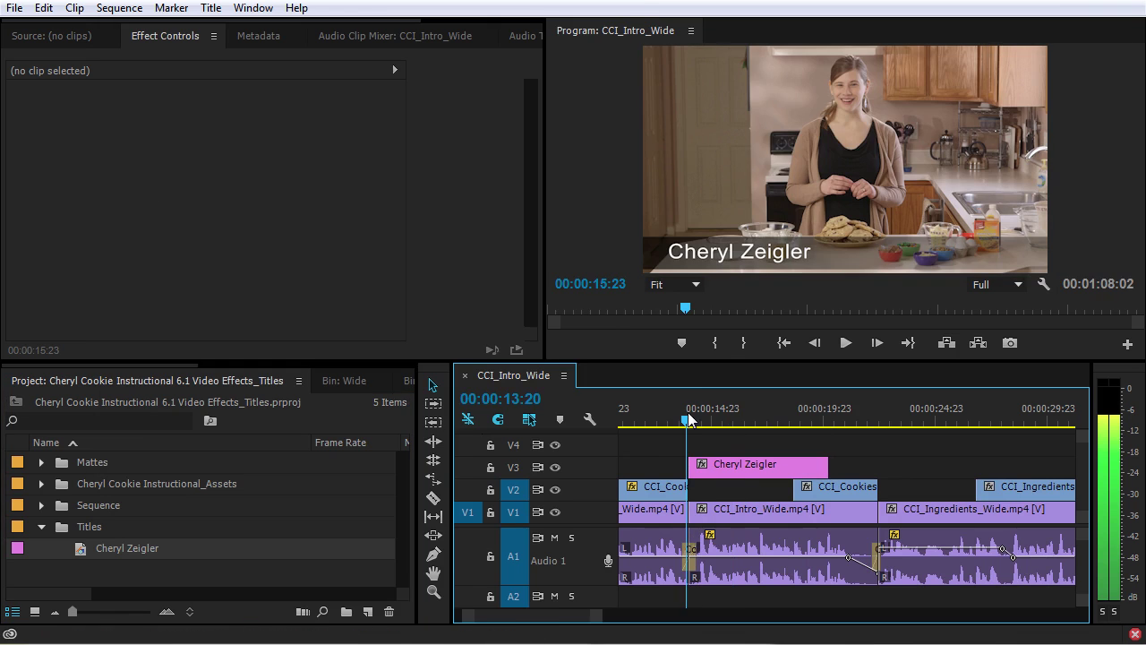
key(space)
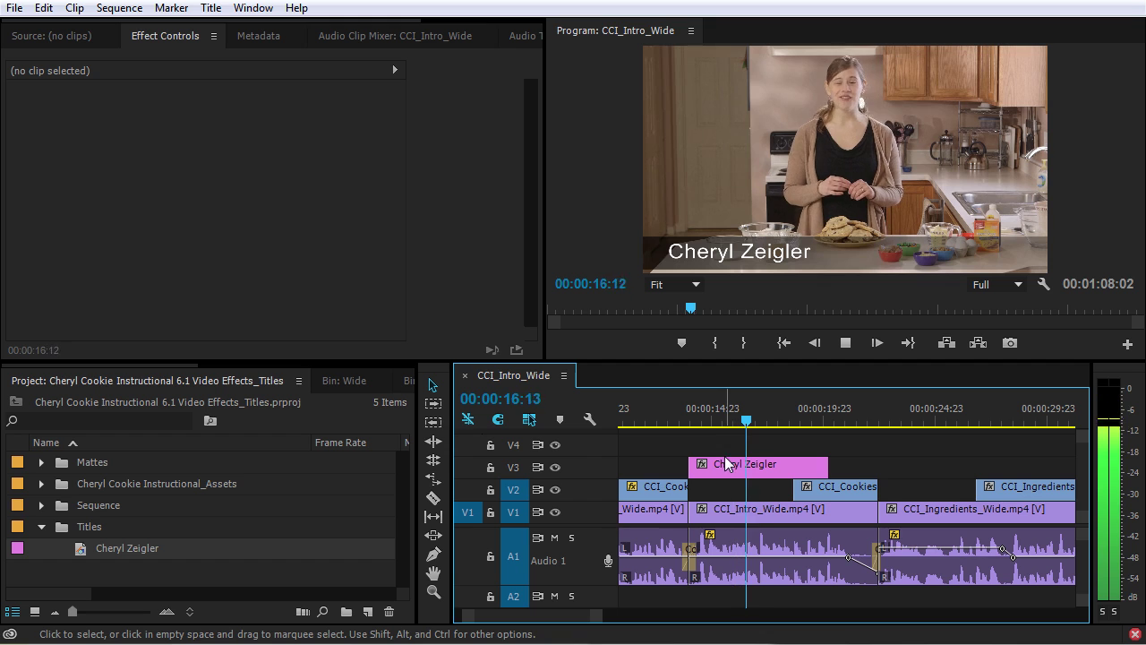
key(space)
Set the DeNoiser slot on Audio 1 to None in the Audio Track Mixer.
scroll(161, 36, down, 2)
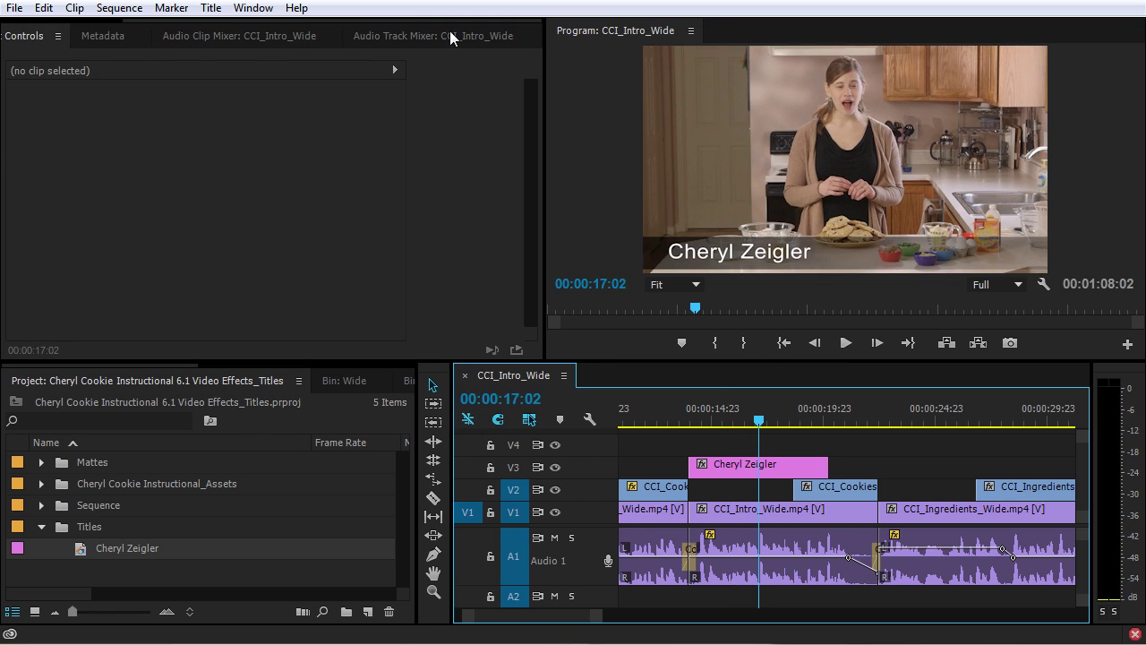
click(456, 36)
click(92, 103)
click(88, 116)
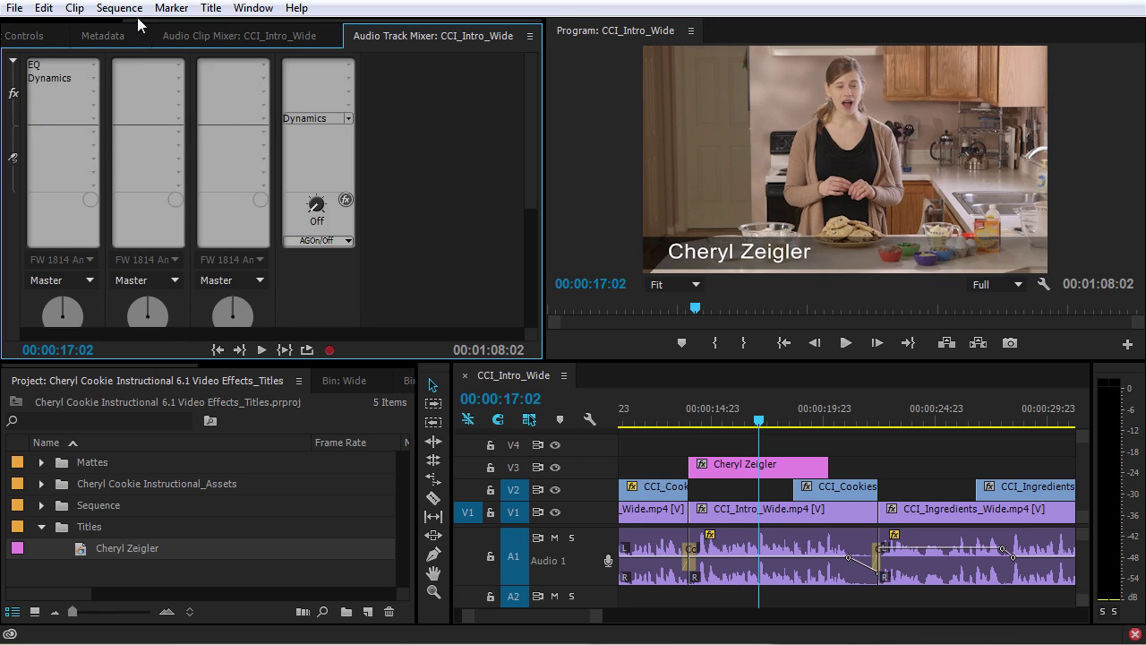
Replay the sequence from the title's start in the Effect Controls view.
scroll(59, 36, up, 2)
click(173, 35)
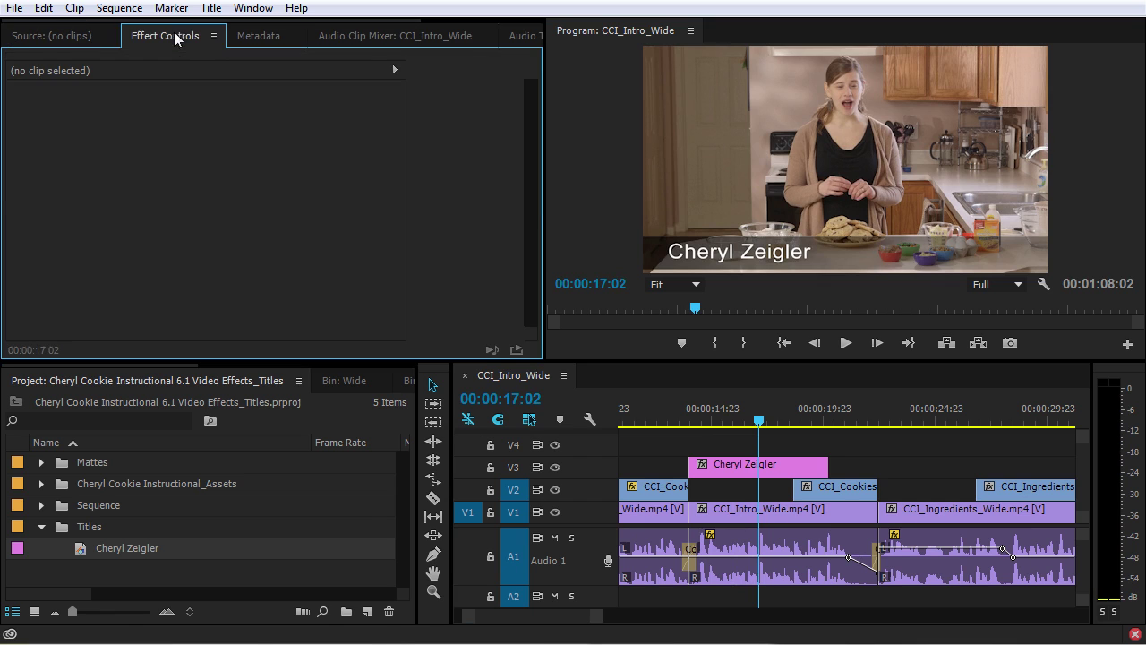
click(686, 414)
key(space)
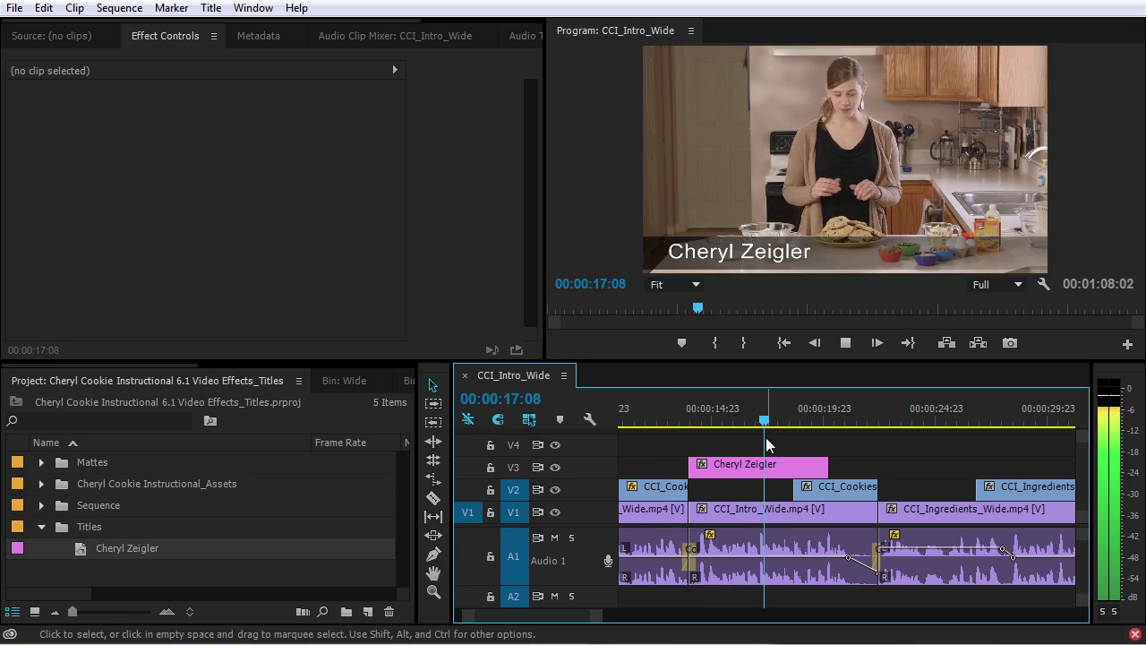
key(space)
Add cross dissolves to both ends of the V3 name title and preview the fade-in.
click(759, 468)
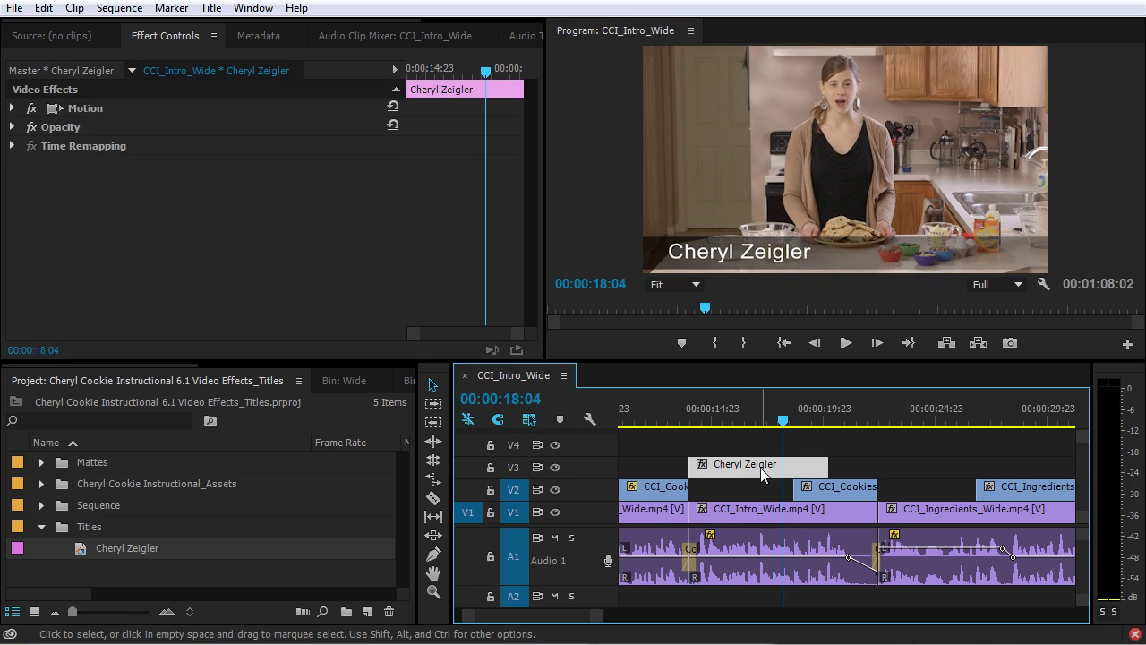
key(shift+d)
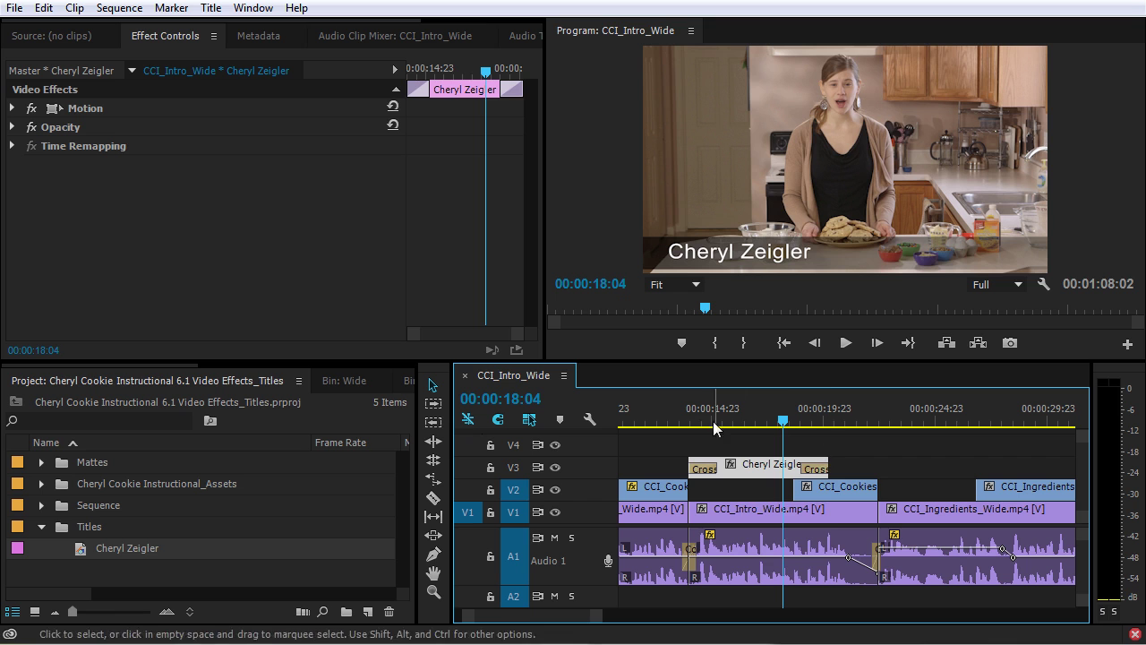
drag(689, 417, 690, 417)
key(space)
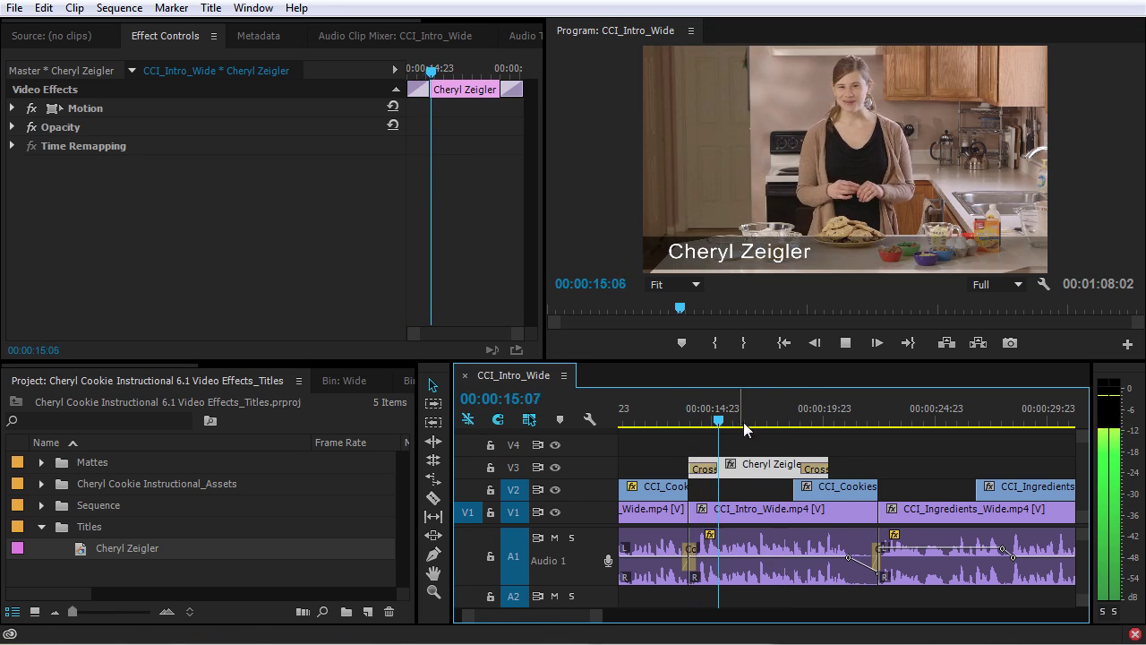
key(space)
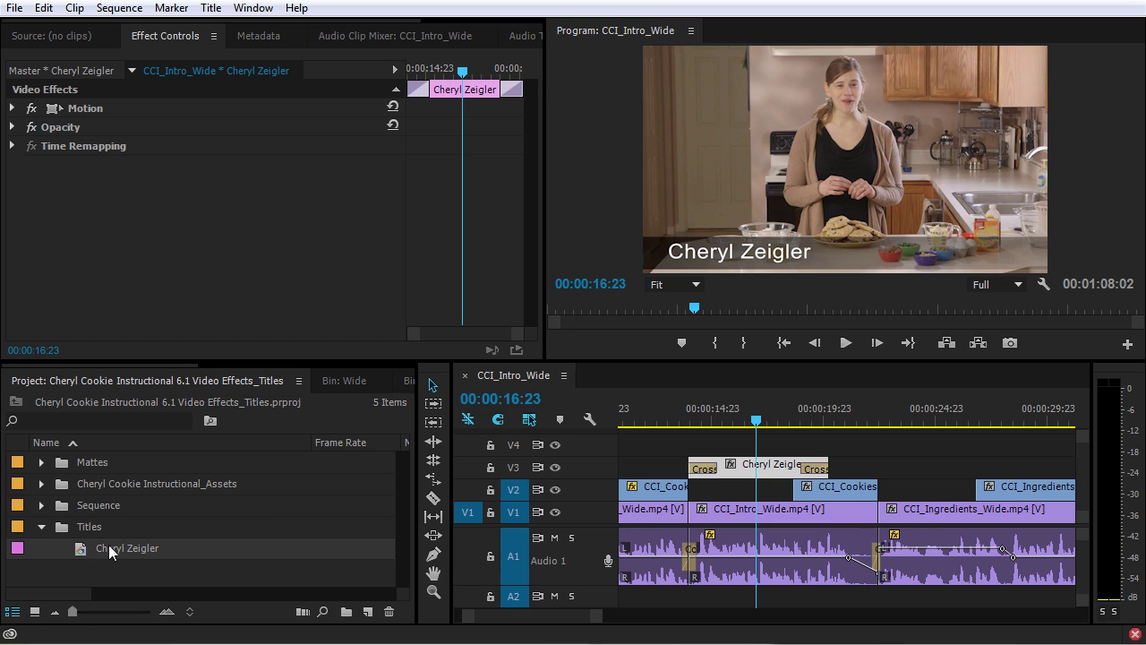
Reopen the name title in the Titler, enlarge the window and toggle the background video off and on.
double_click(751, 467)
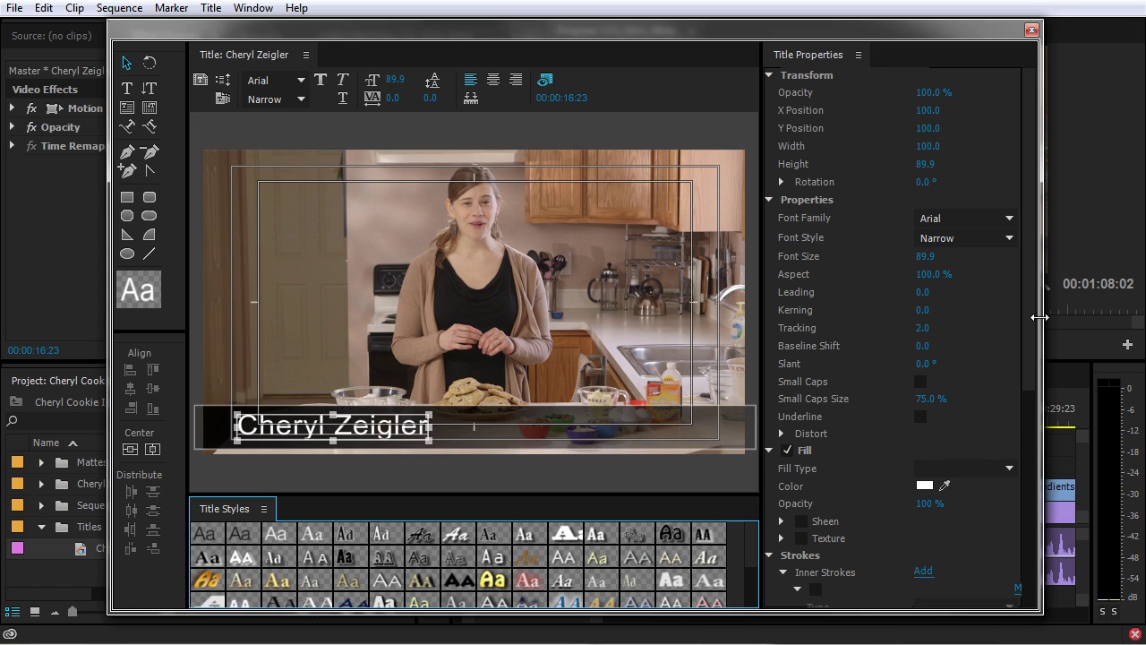
drag(1039, 317, 1115, 317)
click(695, 82)
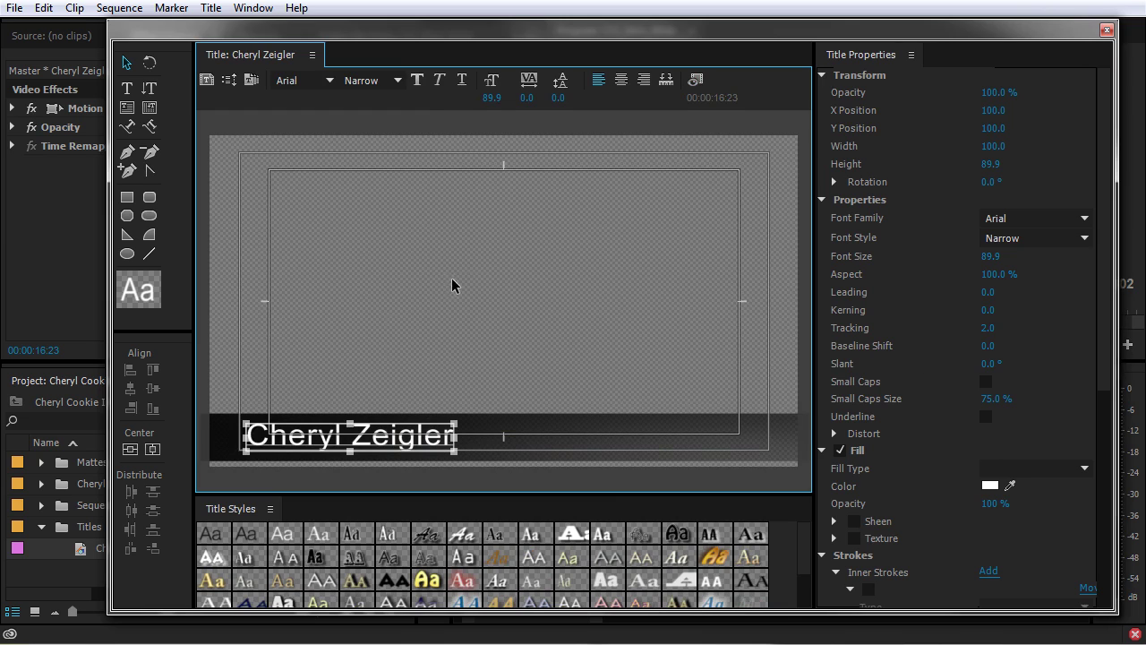
click(697, 82)
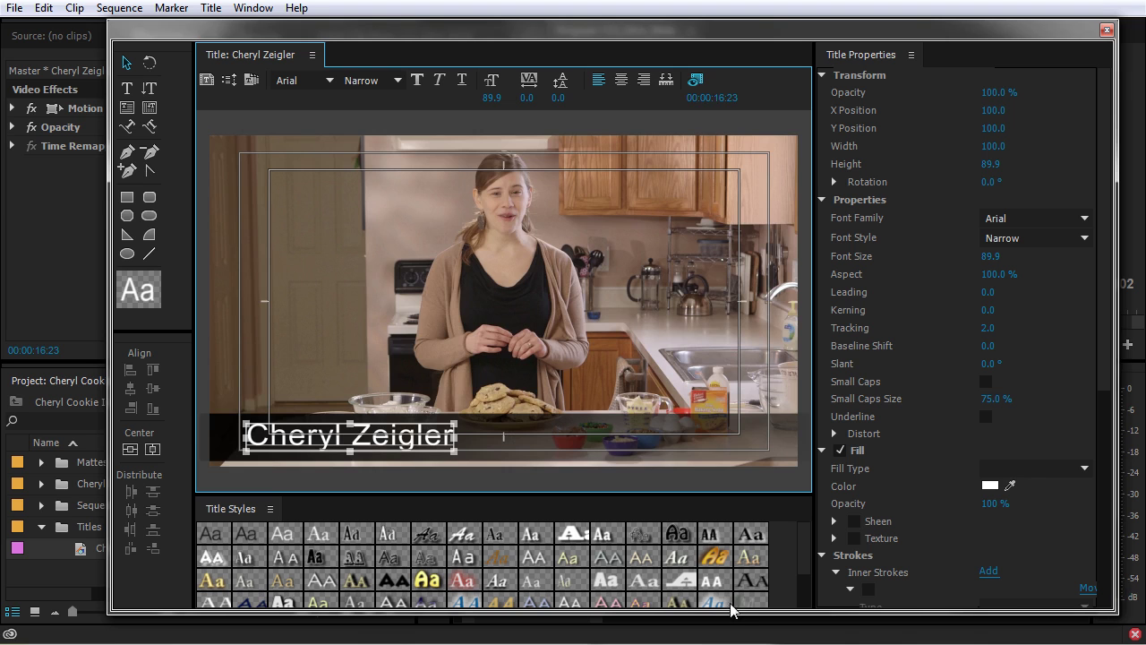
drag(728, 612, 728, 633)
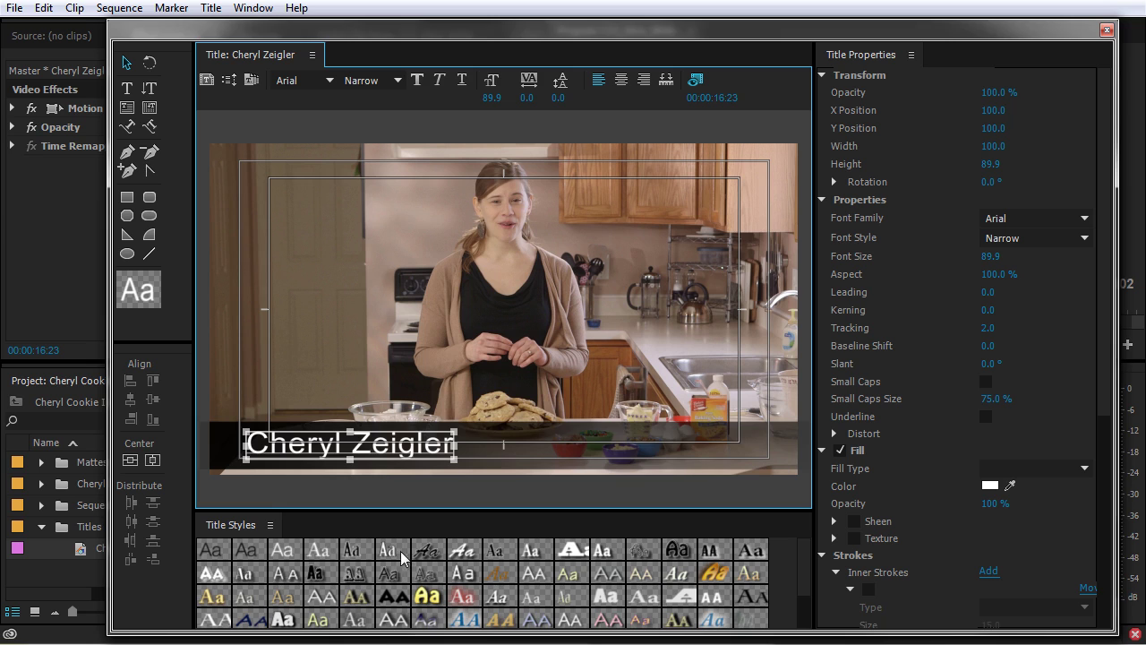
Try the Rosewood, Hobo Std and Poplar Std Black styles, then undo back to plain white text.
click(362, 571)
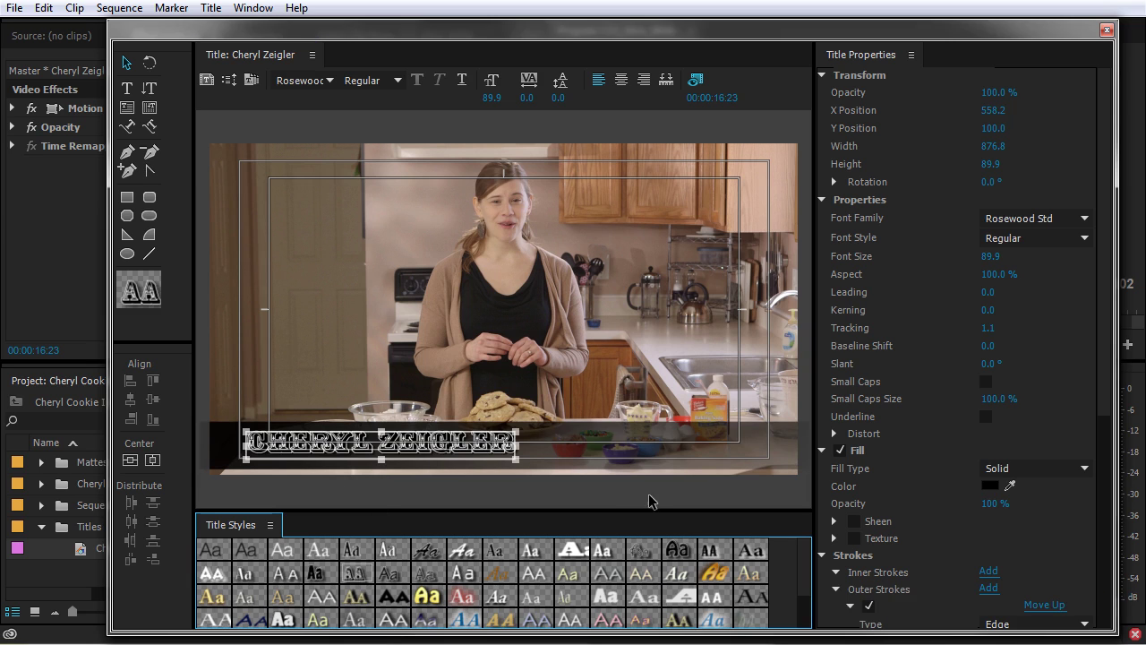
click(714, 573)
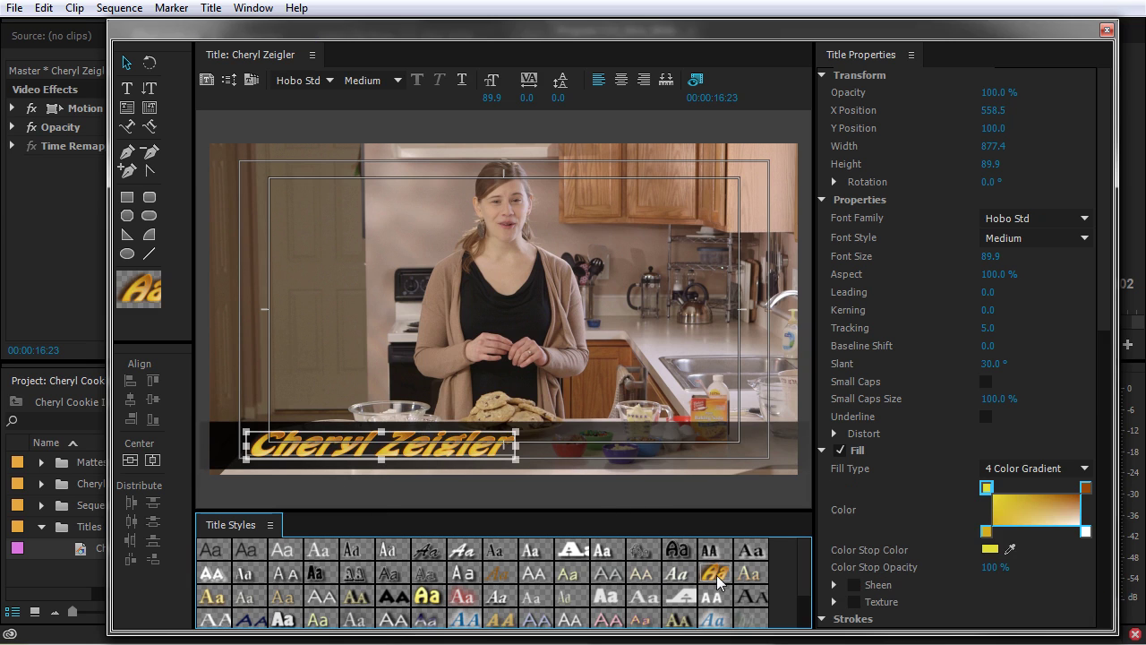
click(283, 621)
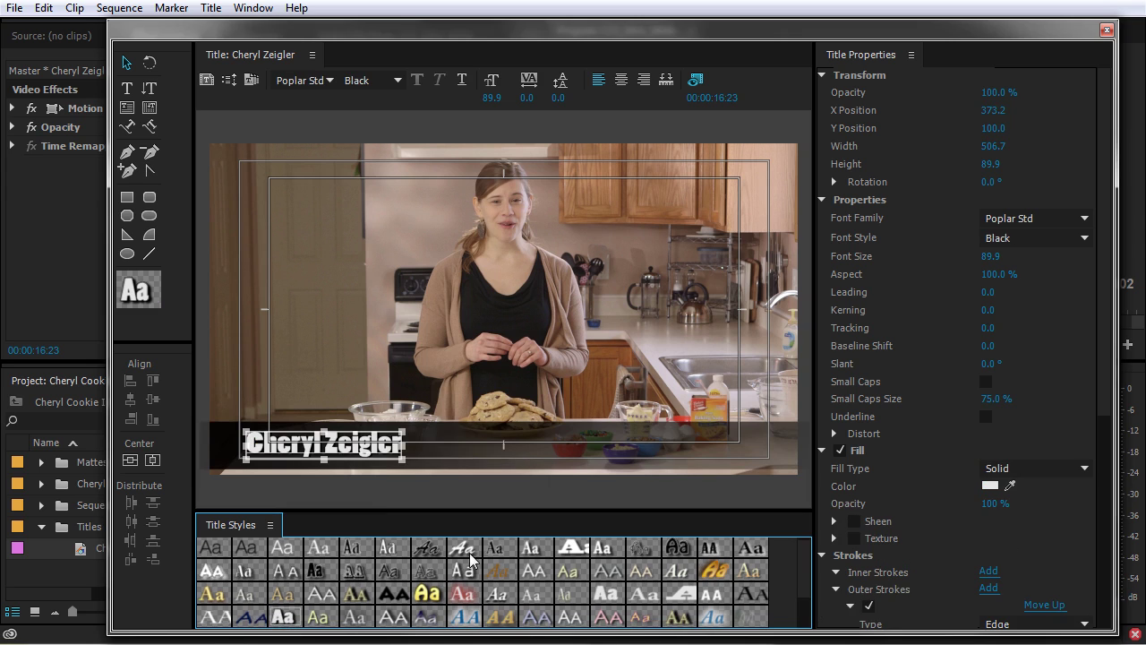
key(ctrl+z)
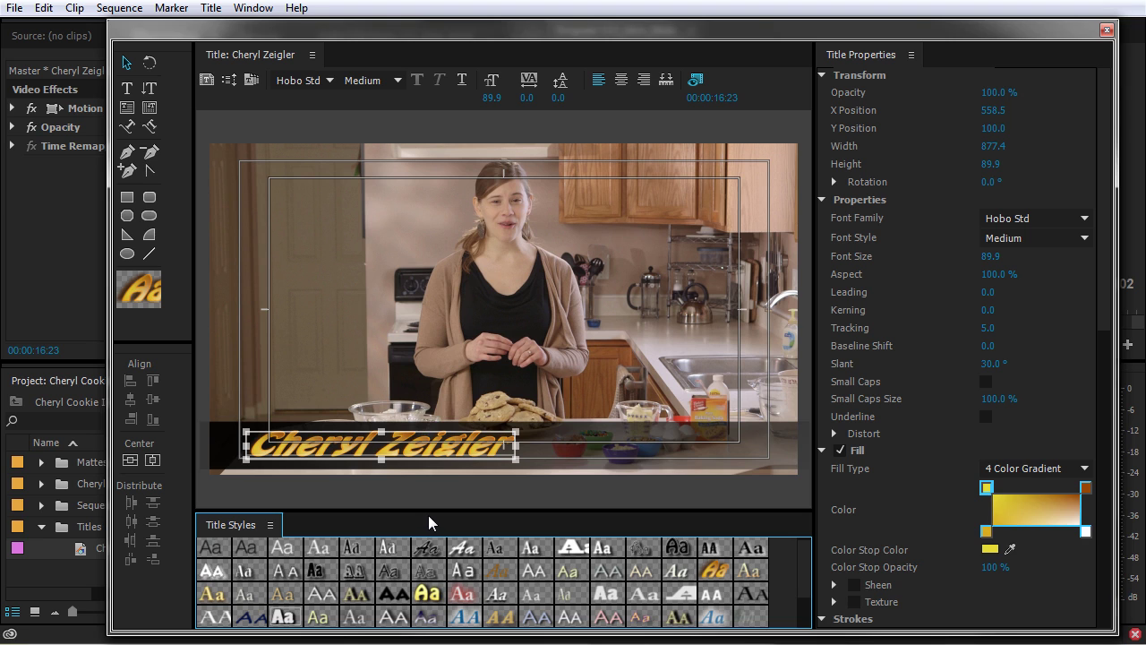
key(ctrl+z)
key(ctrl+z)
click(731, 450)
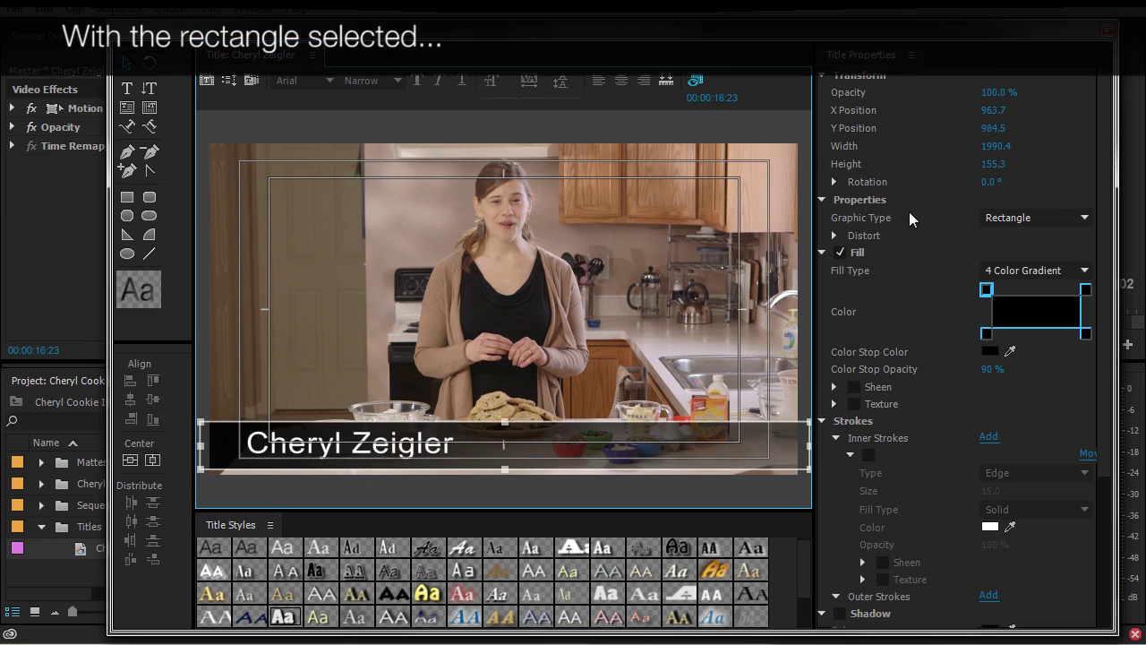
Enable a texture fill on the bar using Brown Cardboard Paper_01.jpg from TEXTURES/Bode Tetured.
click(855, 404)
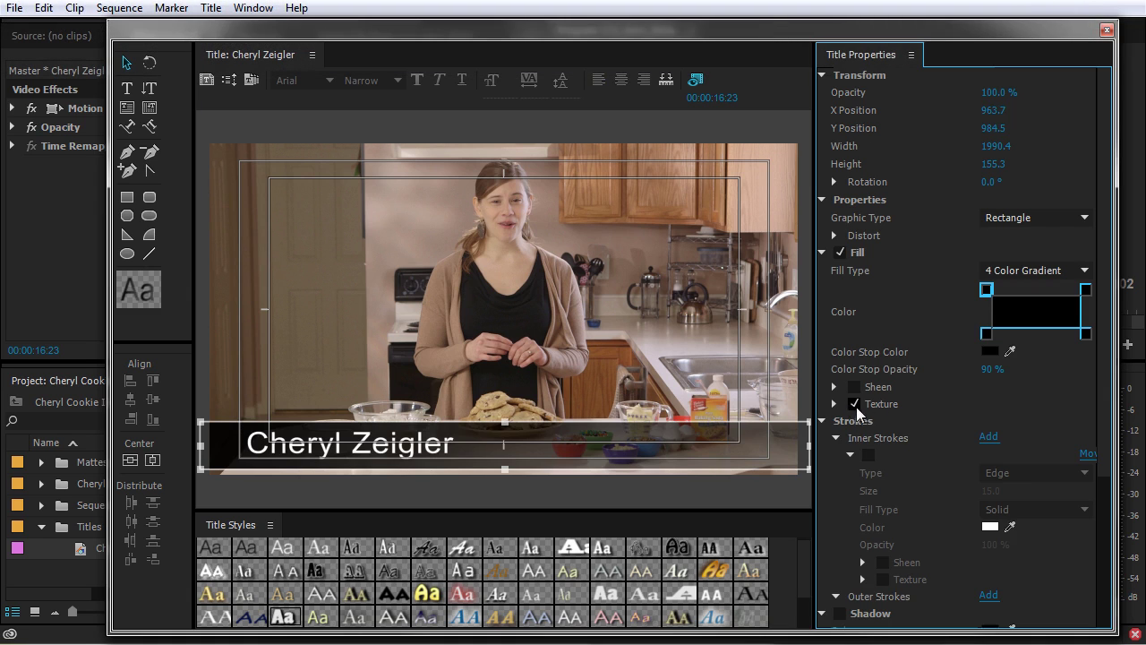
click(834, 404)
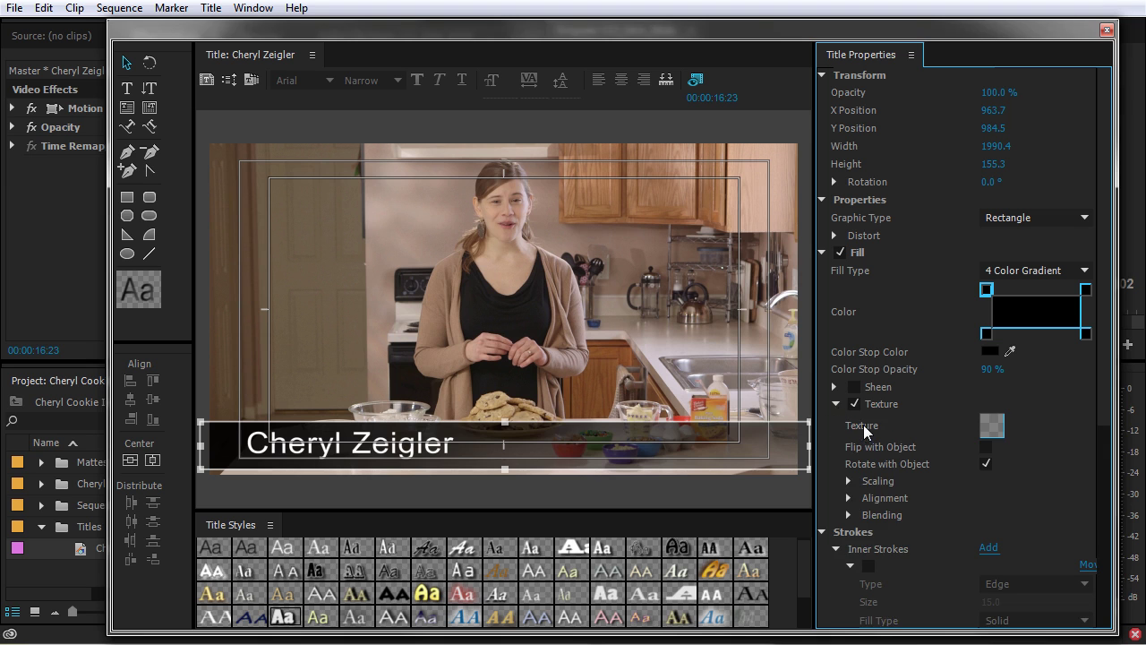
click(994, 428)
click(117, 150)
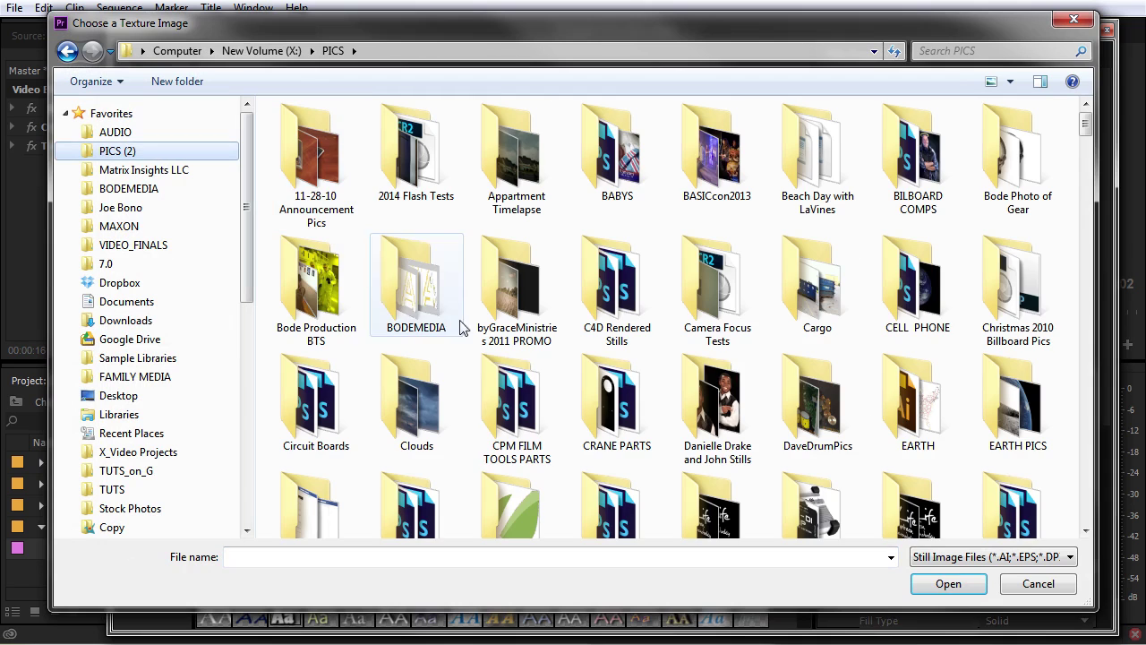
scroll(528, 430, down, 8)
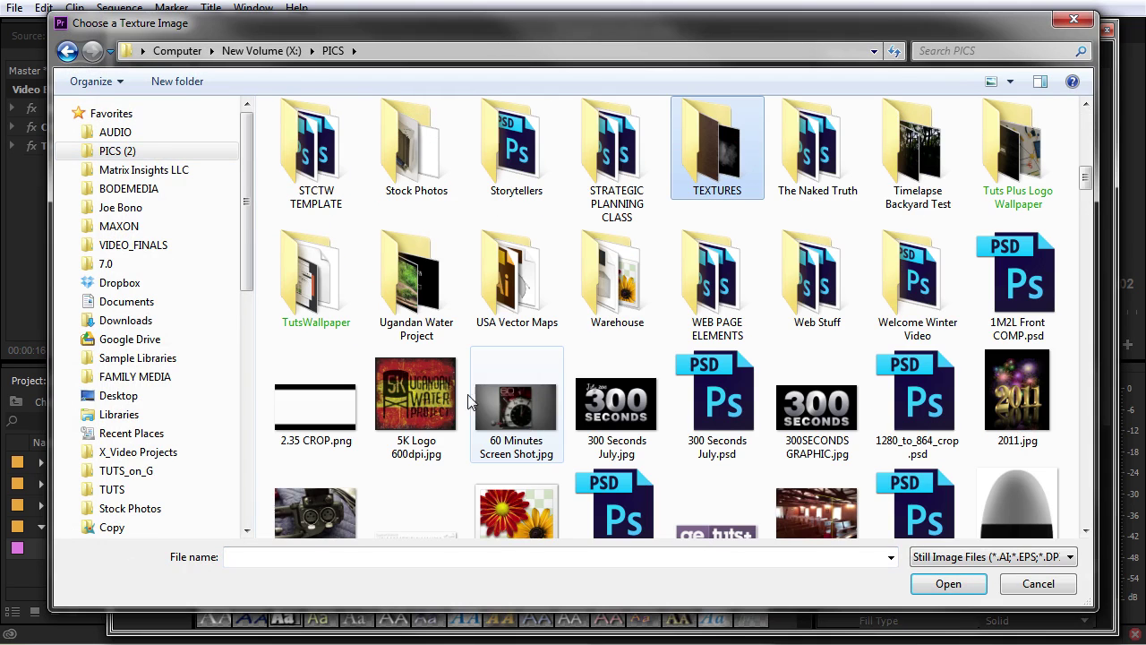
double_click(714, 159)
double_click(309, 142)
click(520, 156)
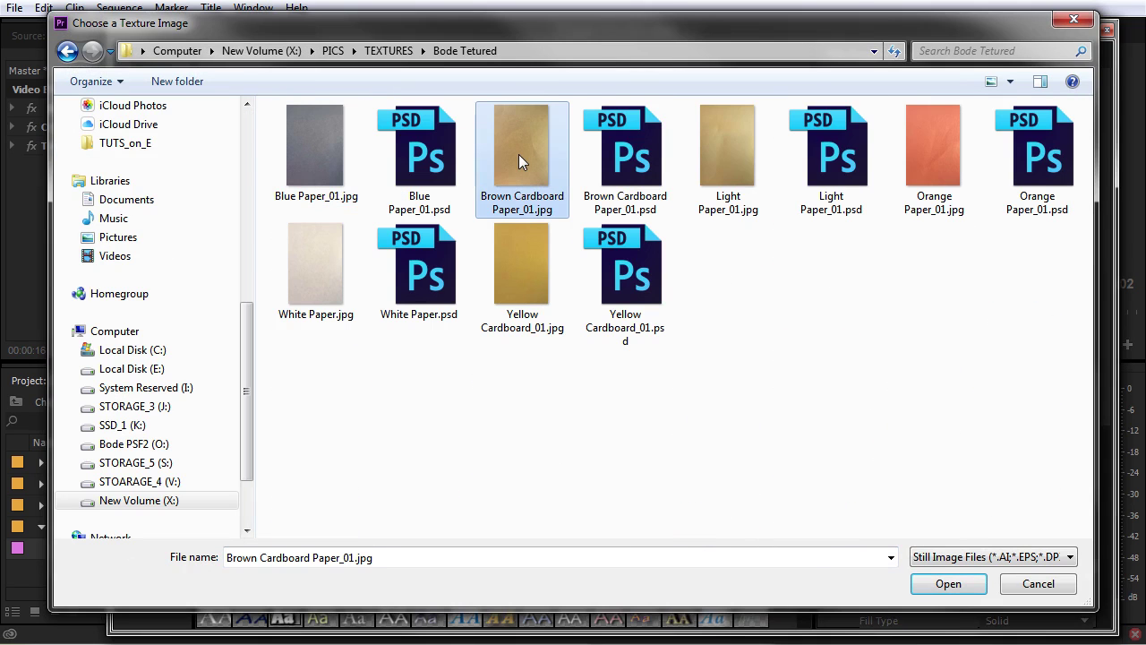
click(962, 584)
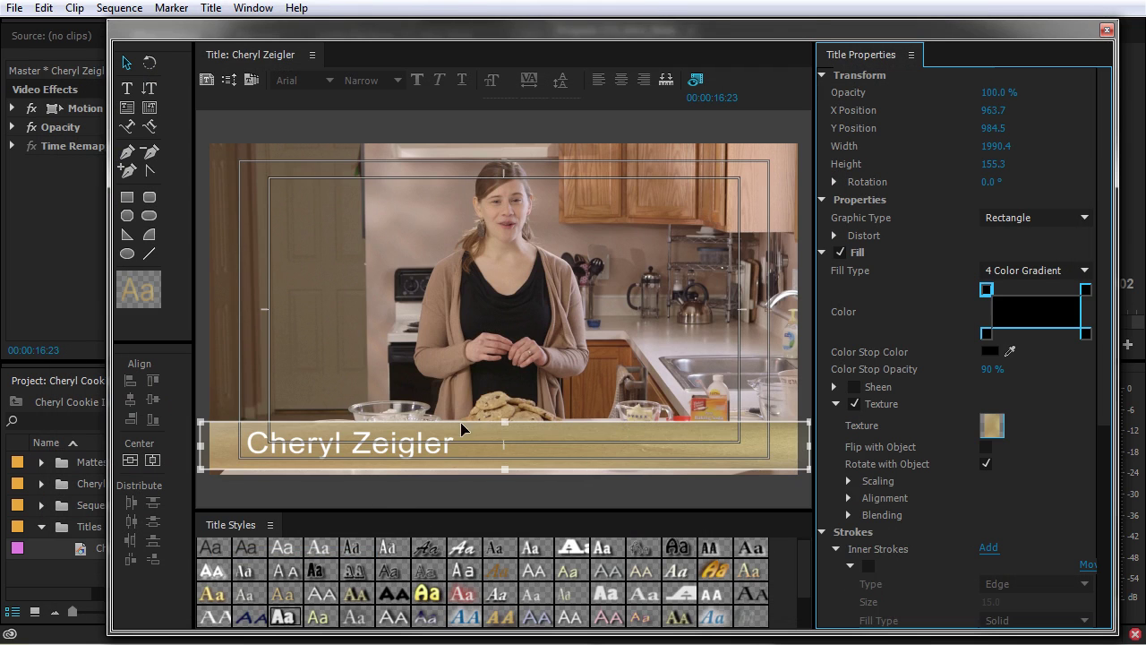
Stretch the bar taller and set the texture's vertical scaling (Object Y) to Texture.
drag(505, 422, 504, 166)
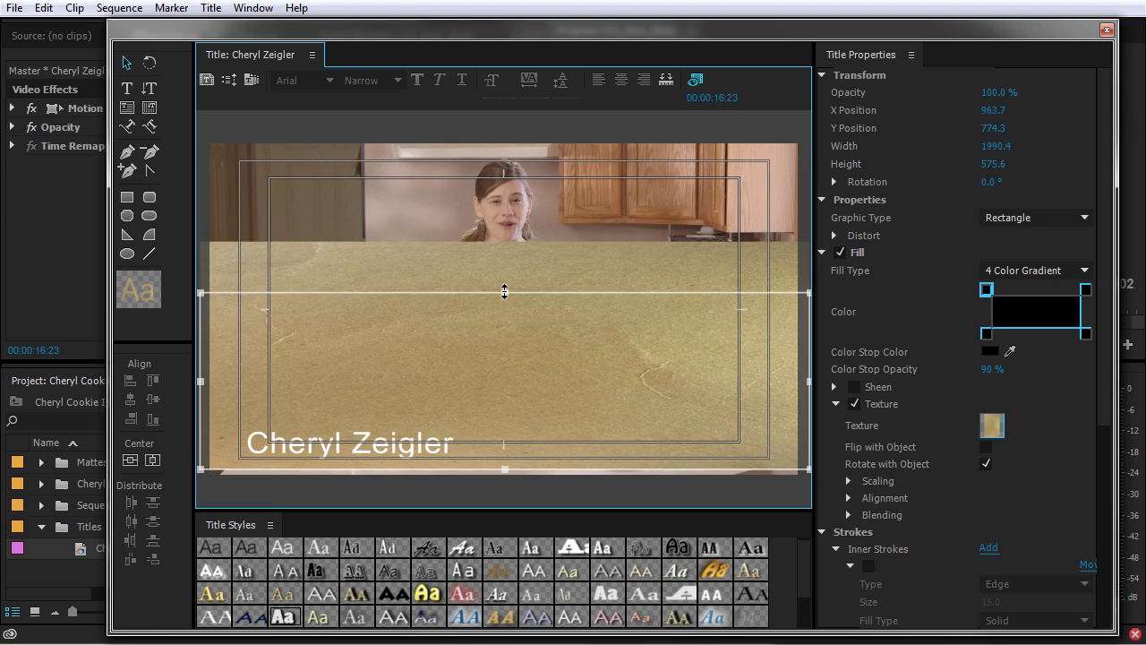
drag(505, 165, 505, 283)
click(849, 481)
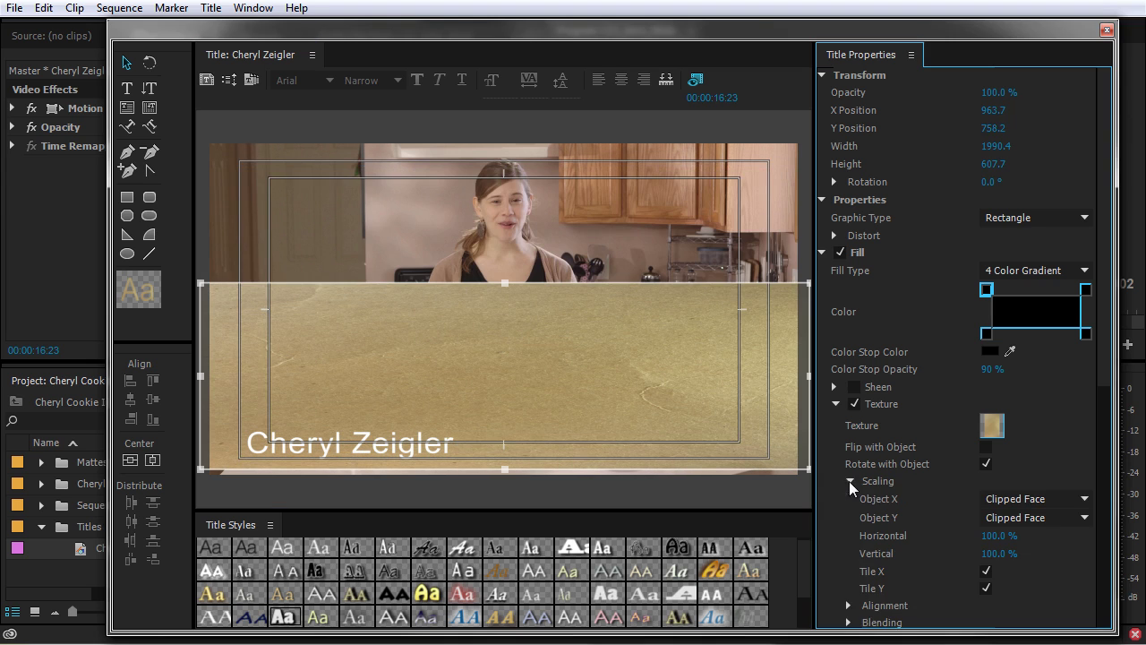
scroll(864, 549, down, 3)
click(848, 566)
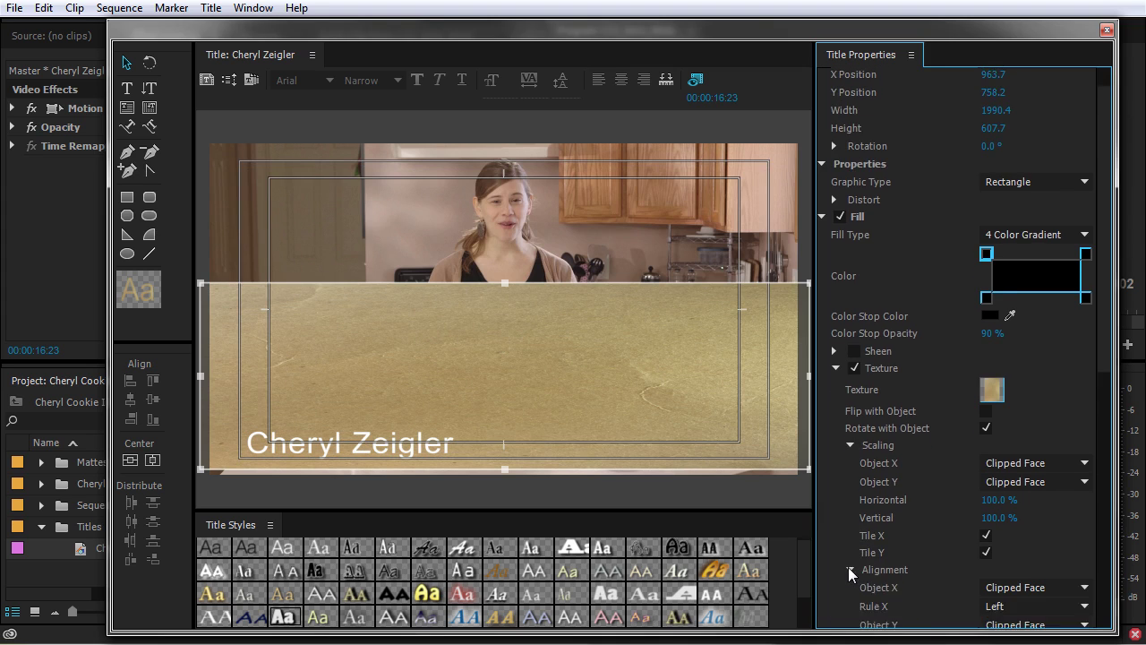
scroll(850, 564, down, 4)
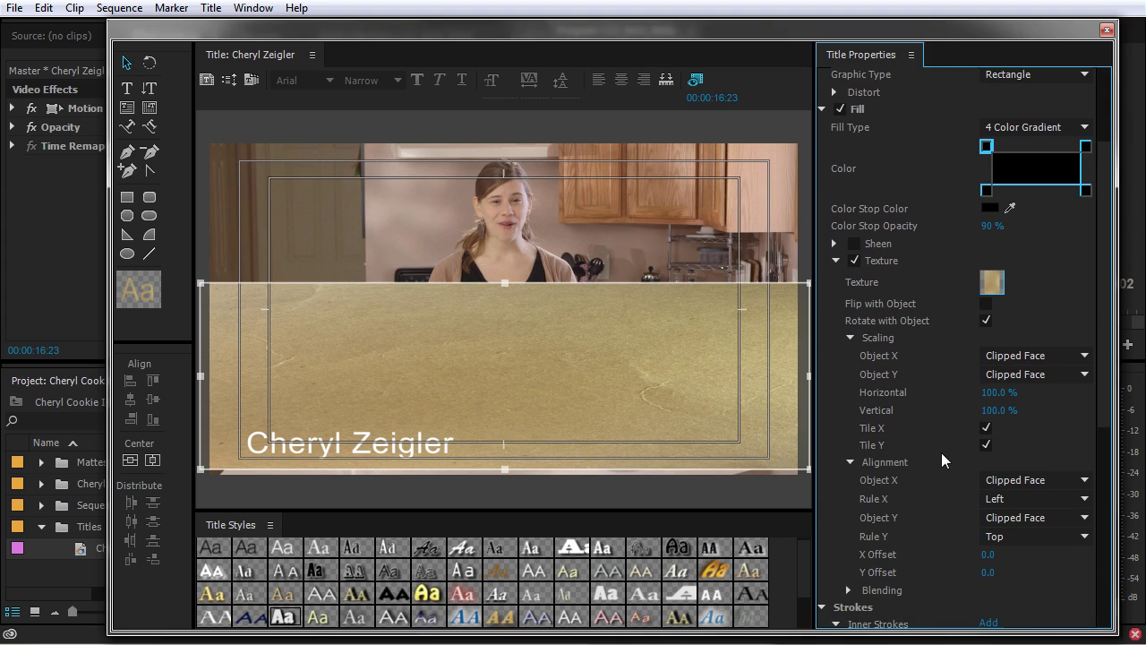
click(1012, 374)
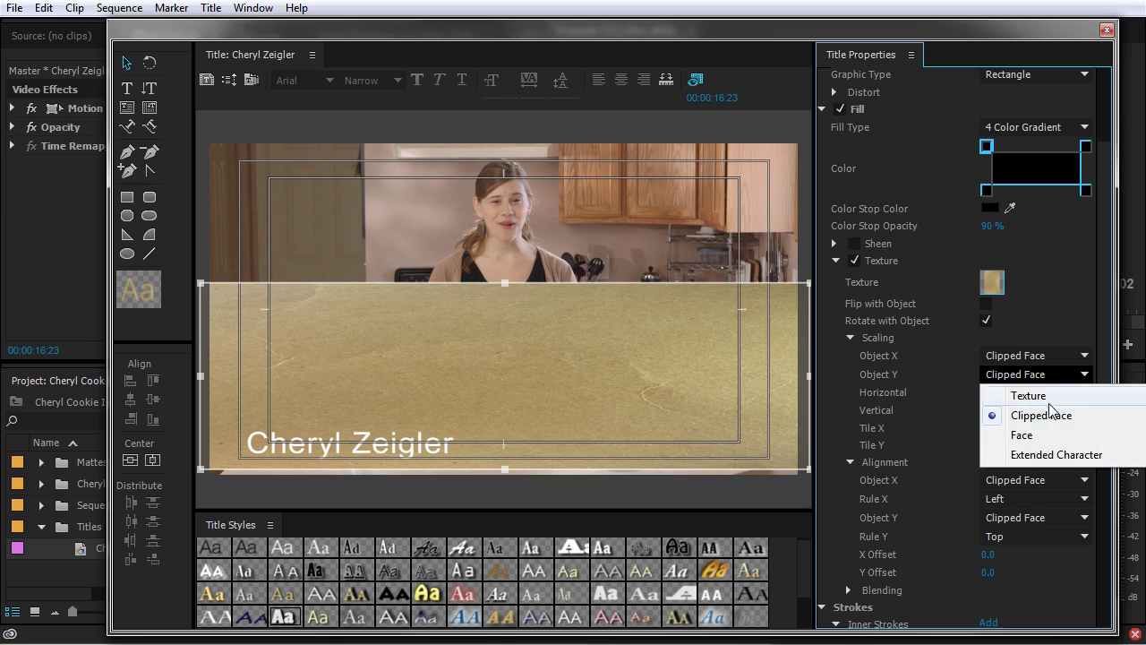
click(1030, 396)
Try Texture for horizontal scaling, then set Object X to Clipped Face with X Offset 0.
click(1048, 356)
click(1050, 377)
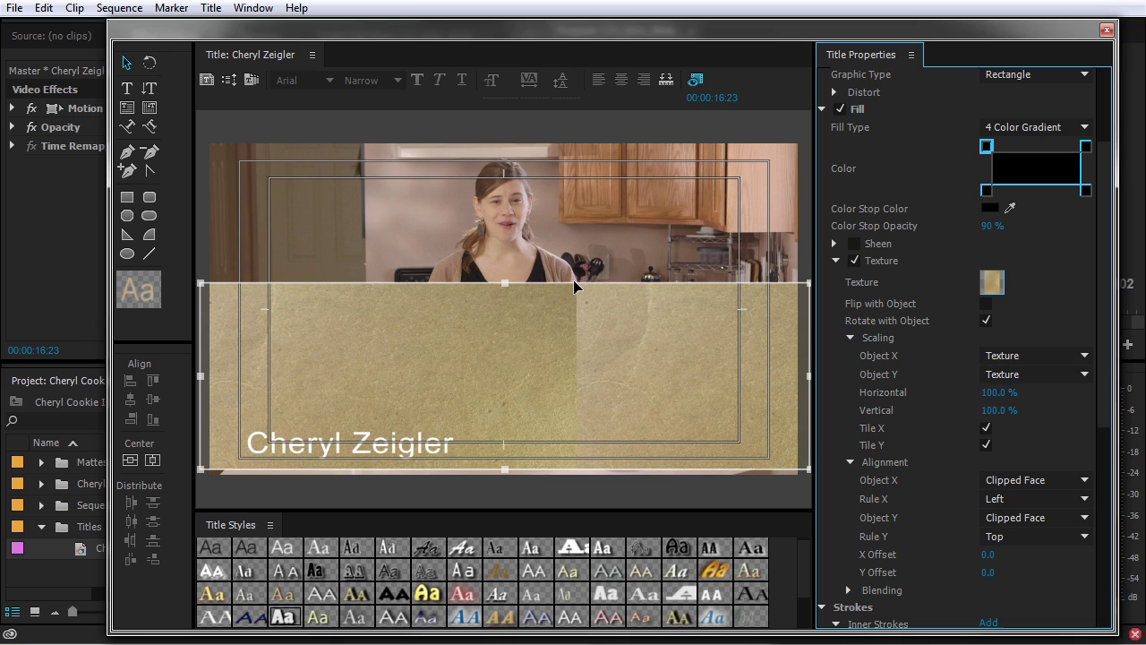
drag(504, 285, 525, 295)
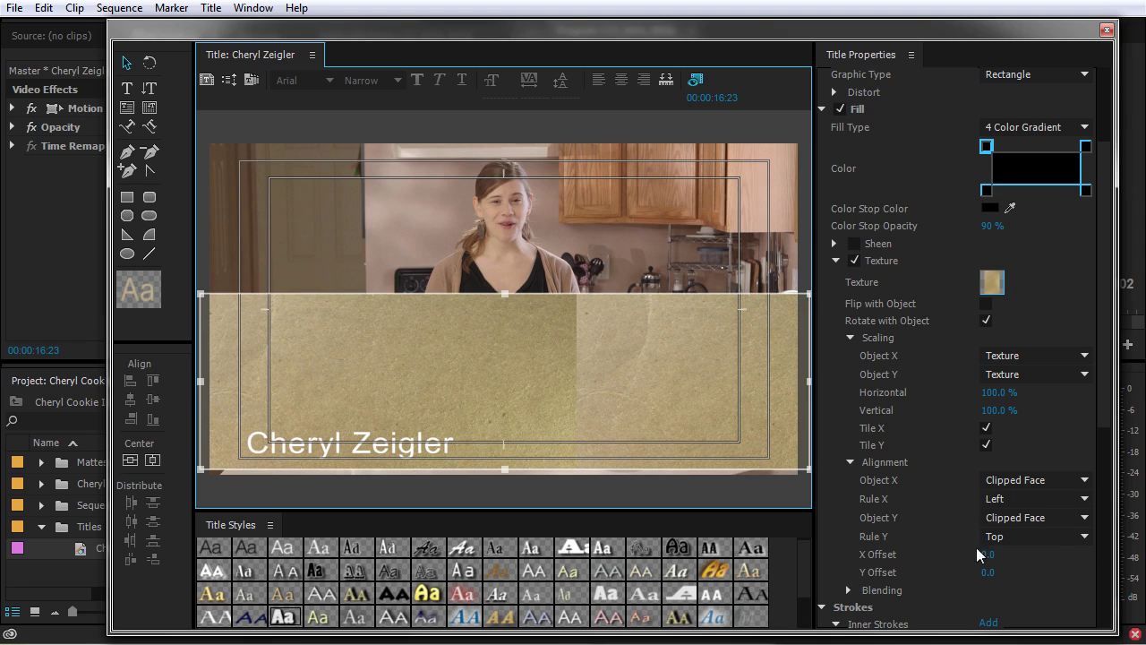
drag(986, 560, 1145, 559)
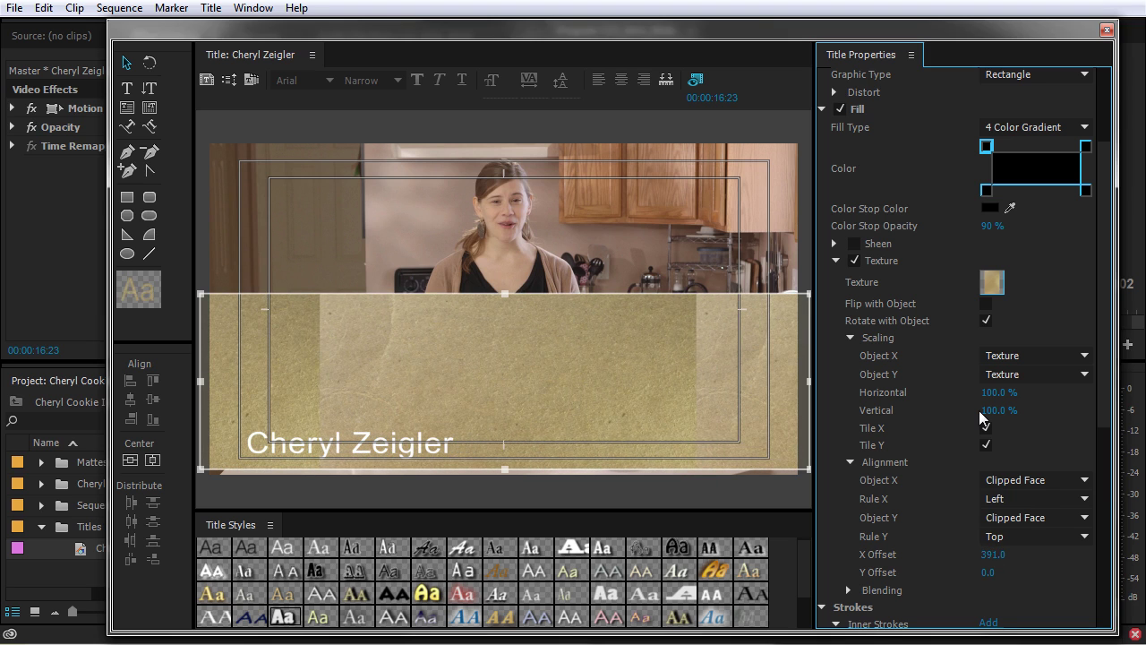
click(994, 355)
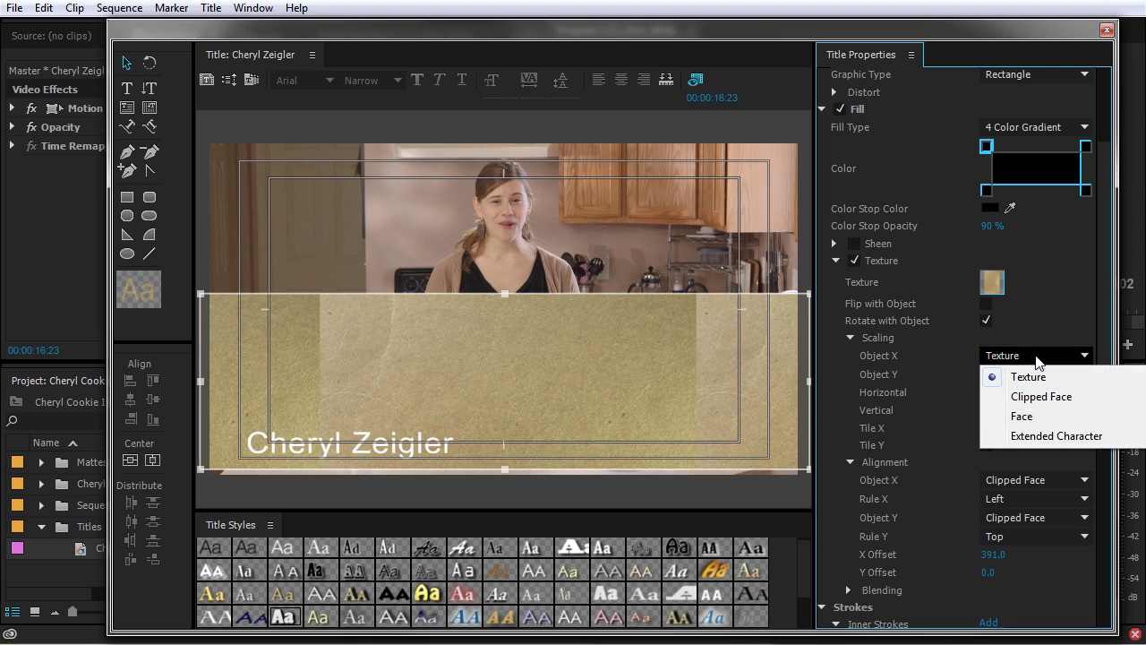
click(1021, 397)
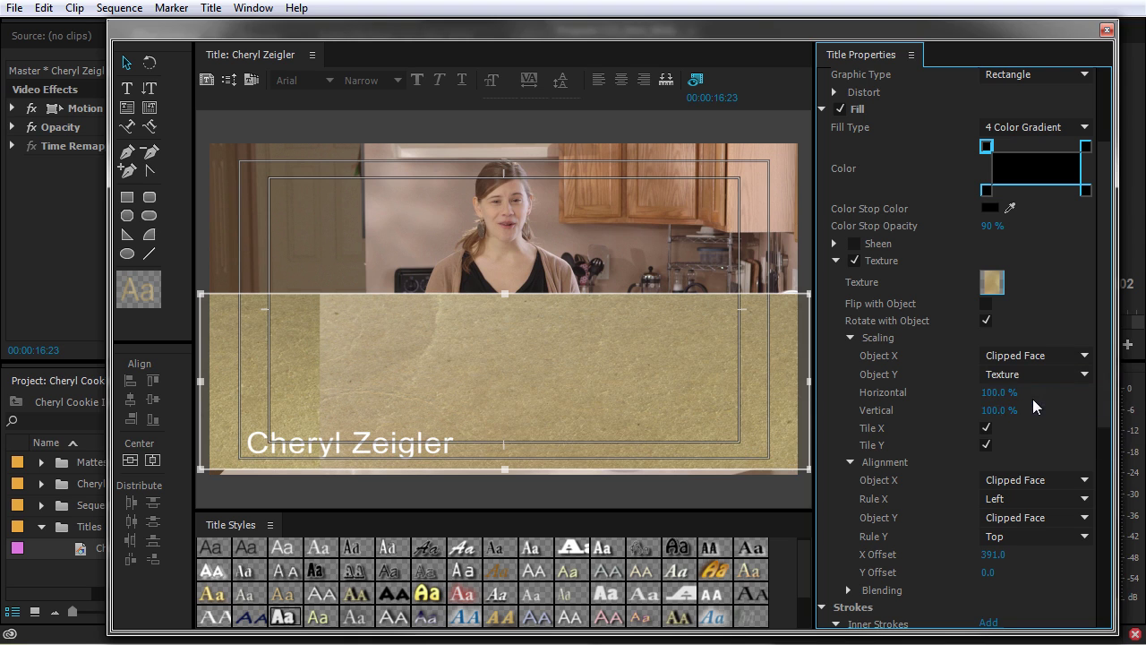
click(994, 555)
text(0)
key(Return)
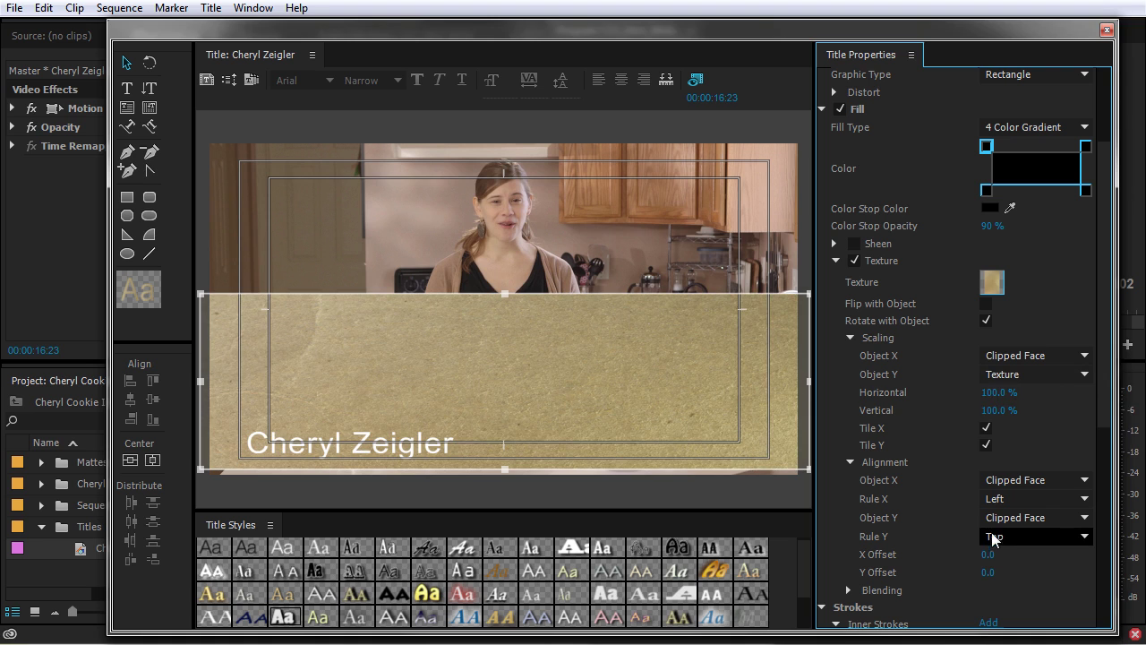
Shorten the textured rectangle into a slim lower-third strip behind the name.
drag(505, 295, 517, 379)
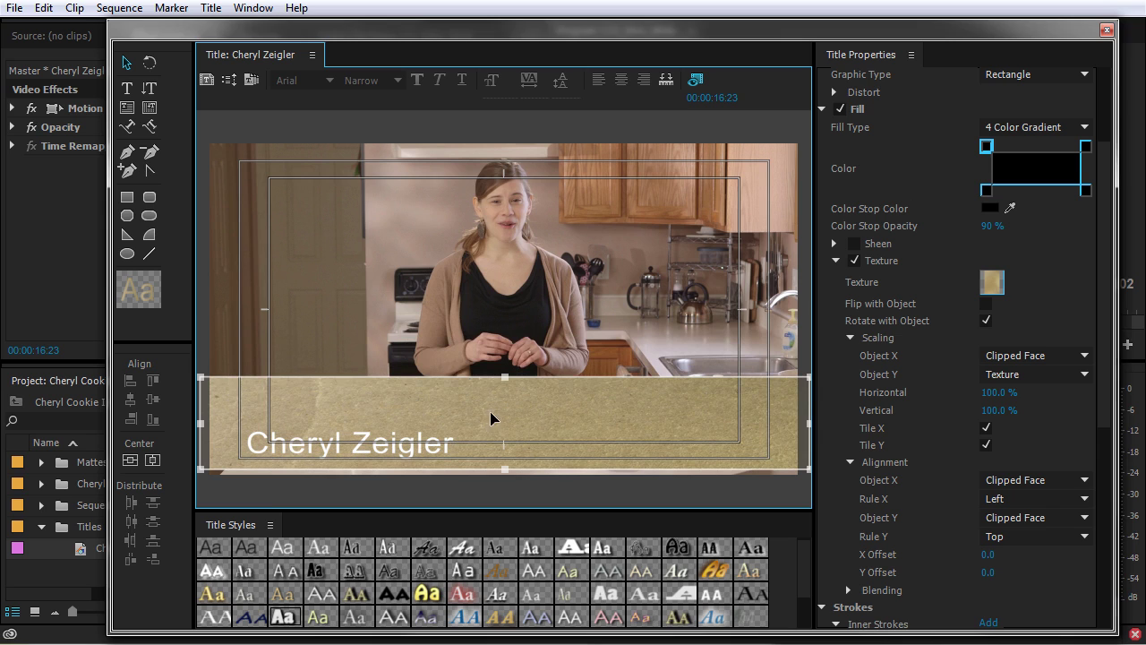
drag(509, 405, 512, 425)
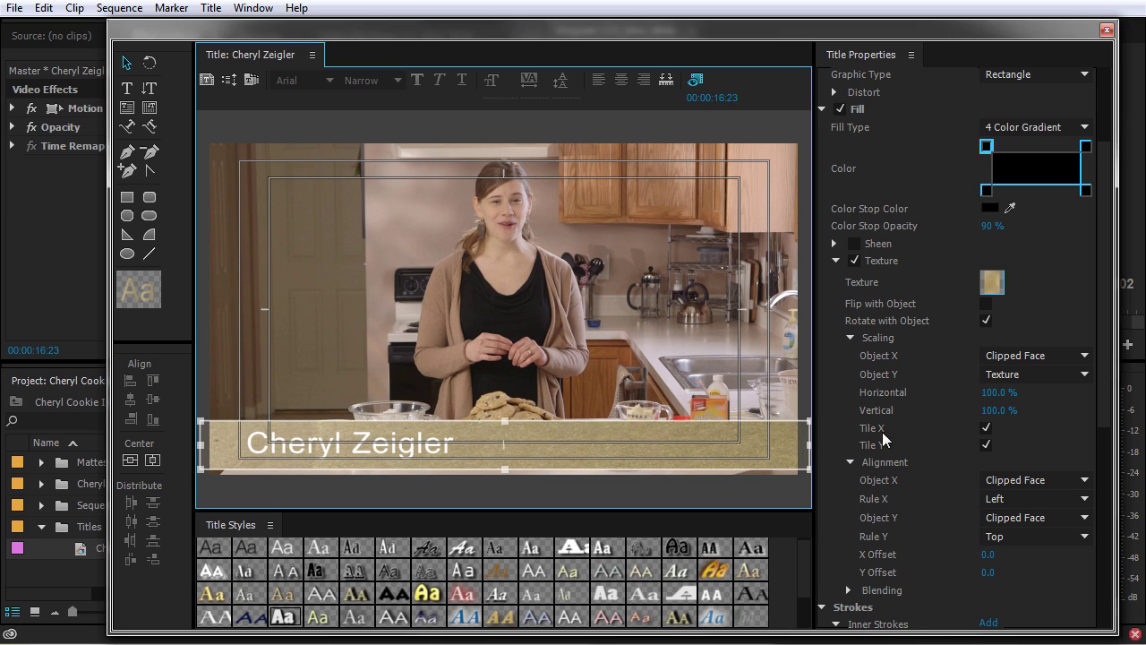
scroll(883, 432, down, 1)
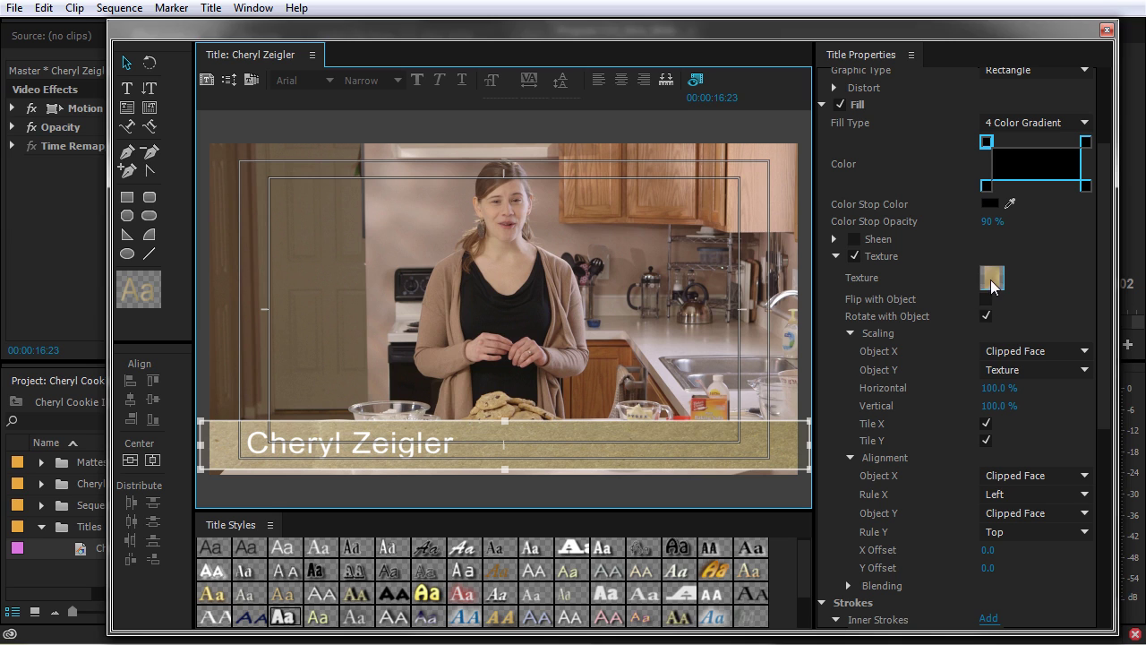
Collapse texture Scaling and Alignment, expand Blending, and switch the bar's fill type to Solid.
click(850, 333)
click(849, 350)
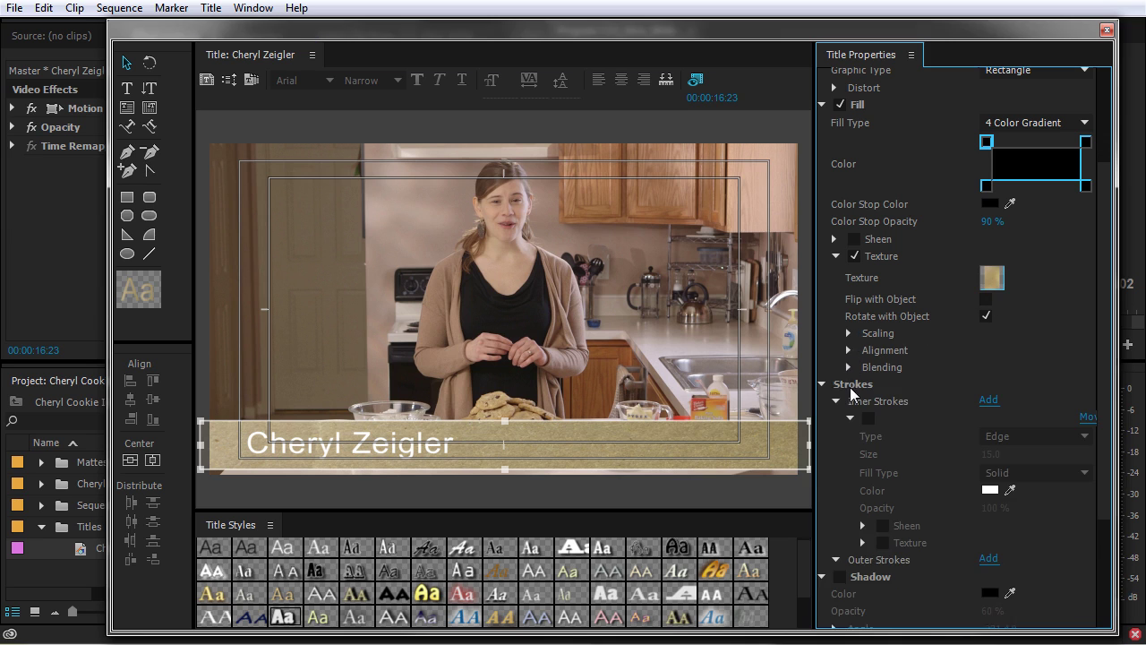
click(848, 366)
drag(995, 384, 973, 384)
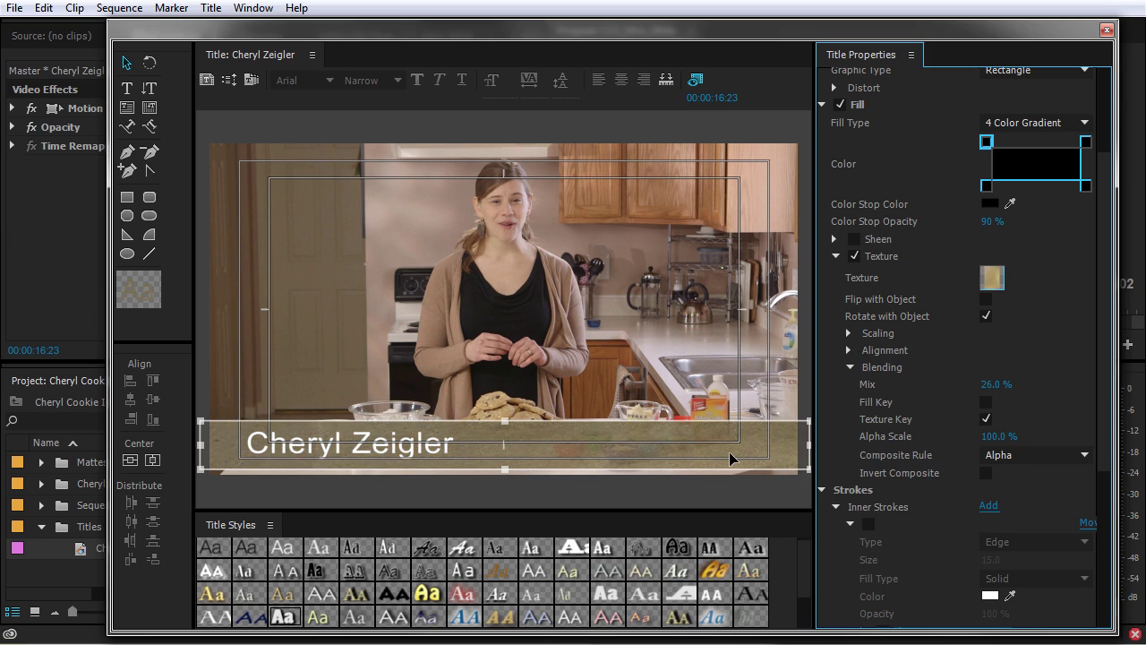
click(1037, 123)
click(1018, 149)
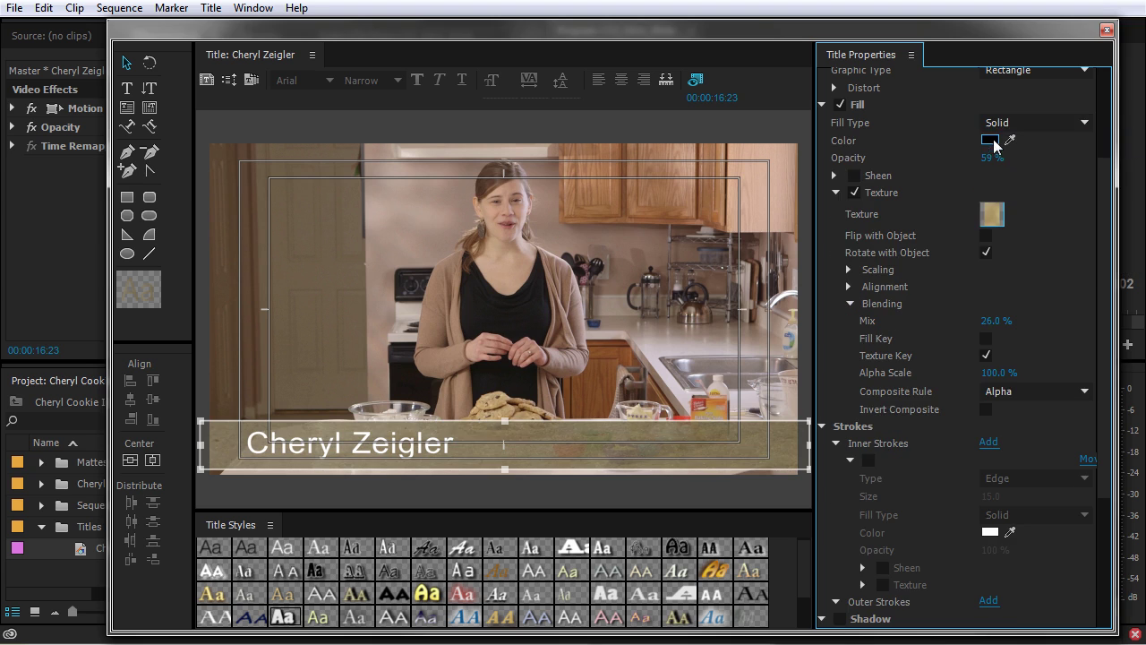
Colour the solid fill dark brown at 85% opacity with a 16% texture mix.
click(990, 140)
click(587, 255)
mouse_move(624, 251)
mouse_down()
mouse_move(625, 269)
mouse_move(624, 257)
mouse_up()
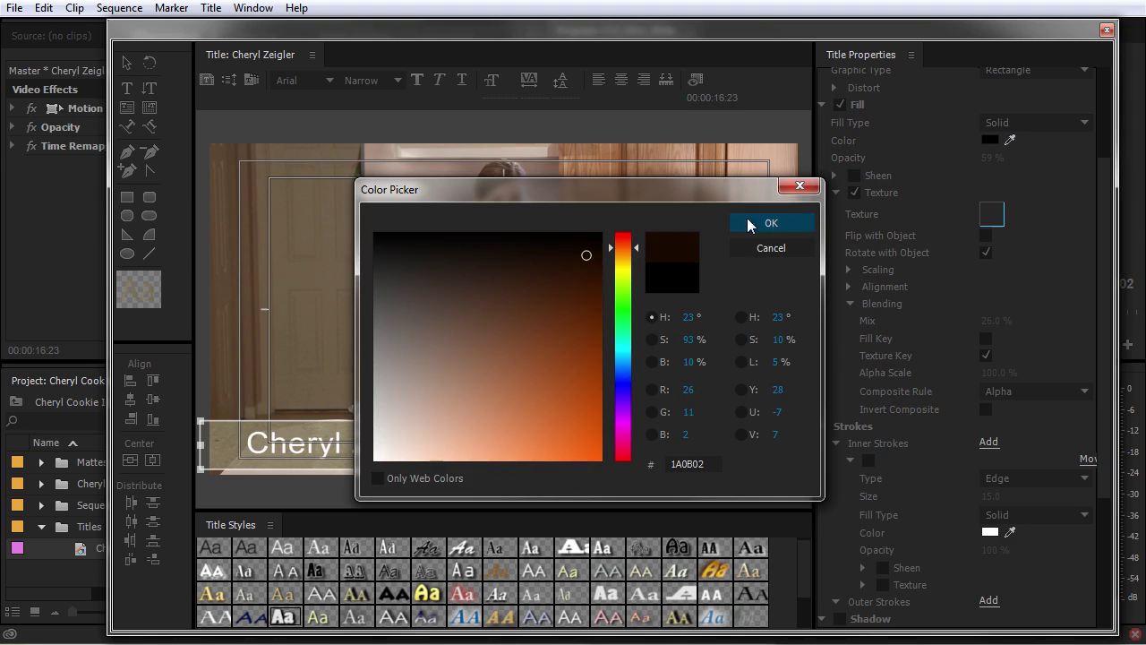
click(771, 223)
mouse_move(987, 157)
mouse_down()
mouse_move(1008, 158)
mouse_move(987, 160)
mouse_up()
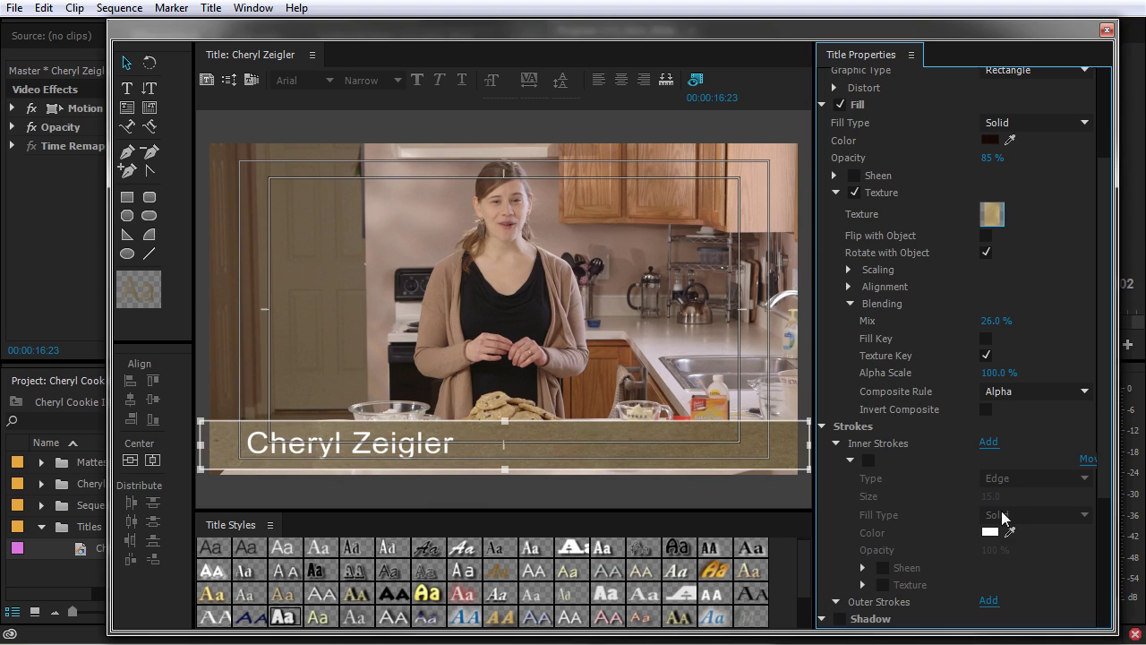
mouse_move(994, 320)
mouse_down()
mouse_move(1037, 321)
mouse_move(988, 321)
mouse_up()
Select the name text and add a drop shadow with size 10 and spread 30.
click(421, 452)
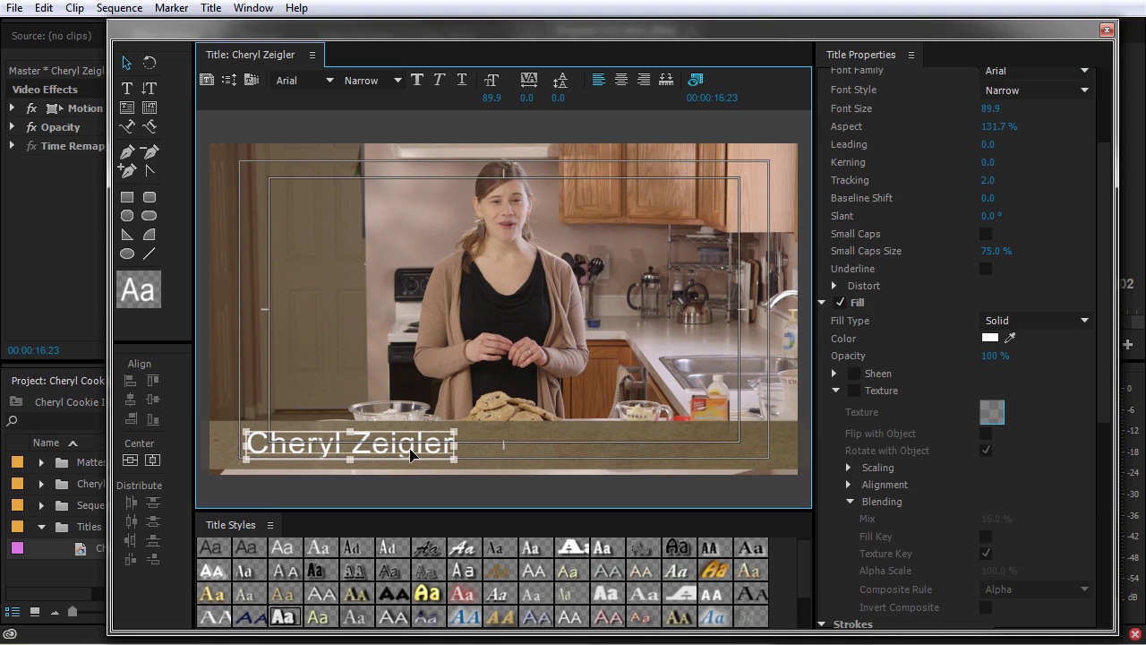
scroll(896, 522, down, 5)
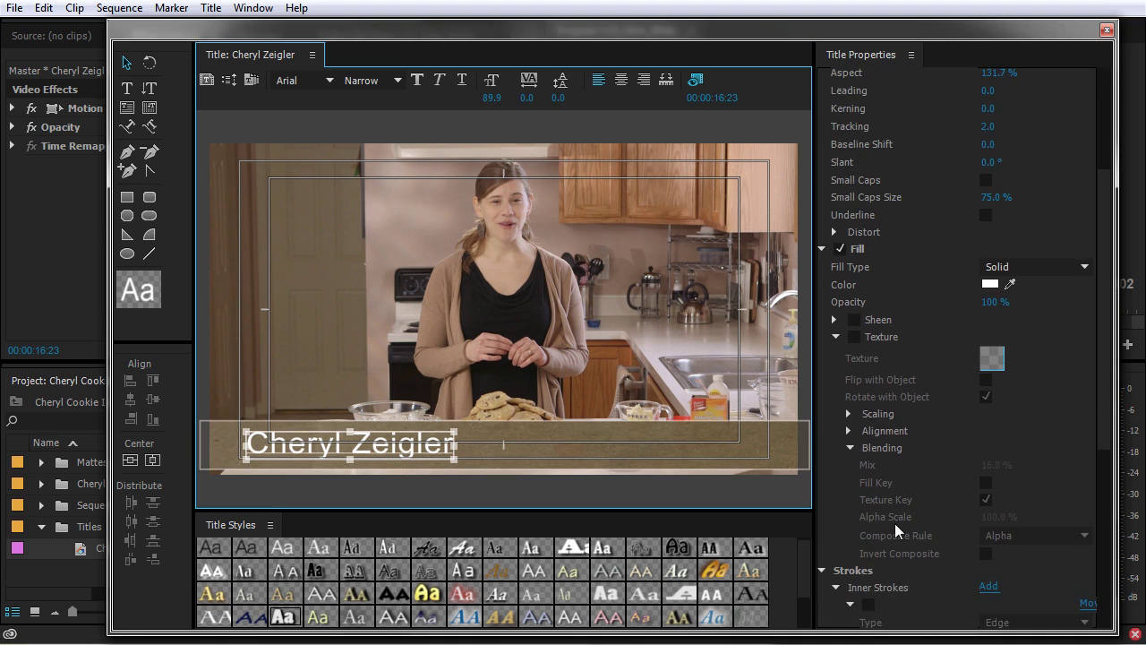
scroll(885, 549, down, 2)
click(849, 505)
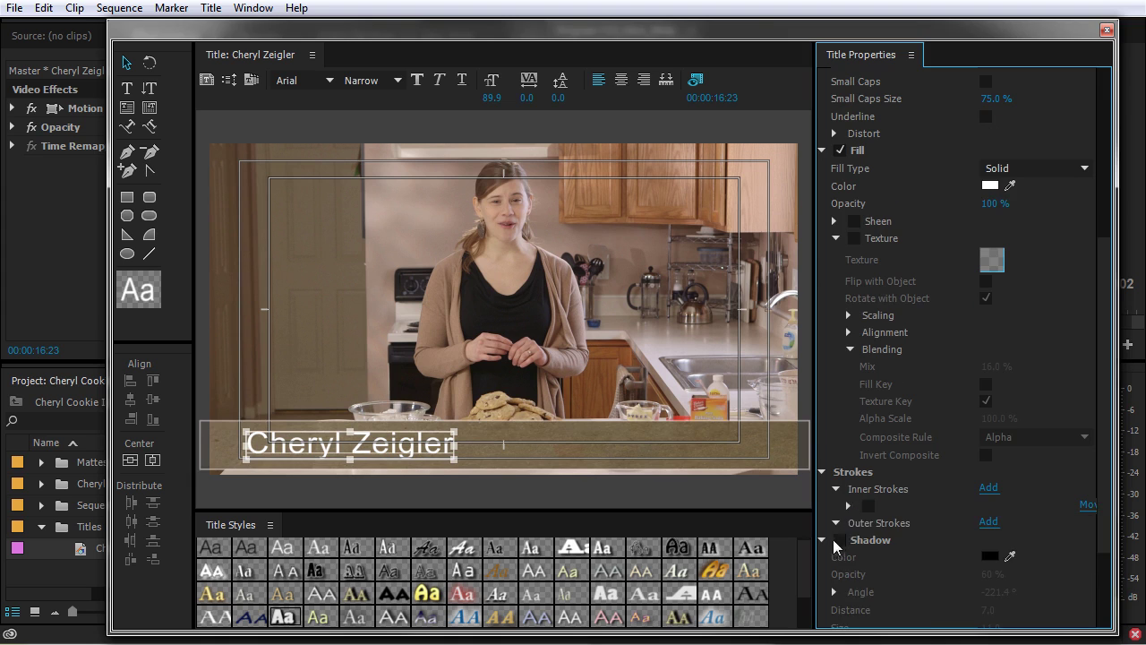
click(839, 544)
scroll(839, 543, down, 1)
scroll(1023, 576, down, 1)
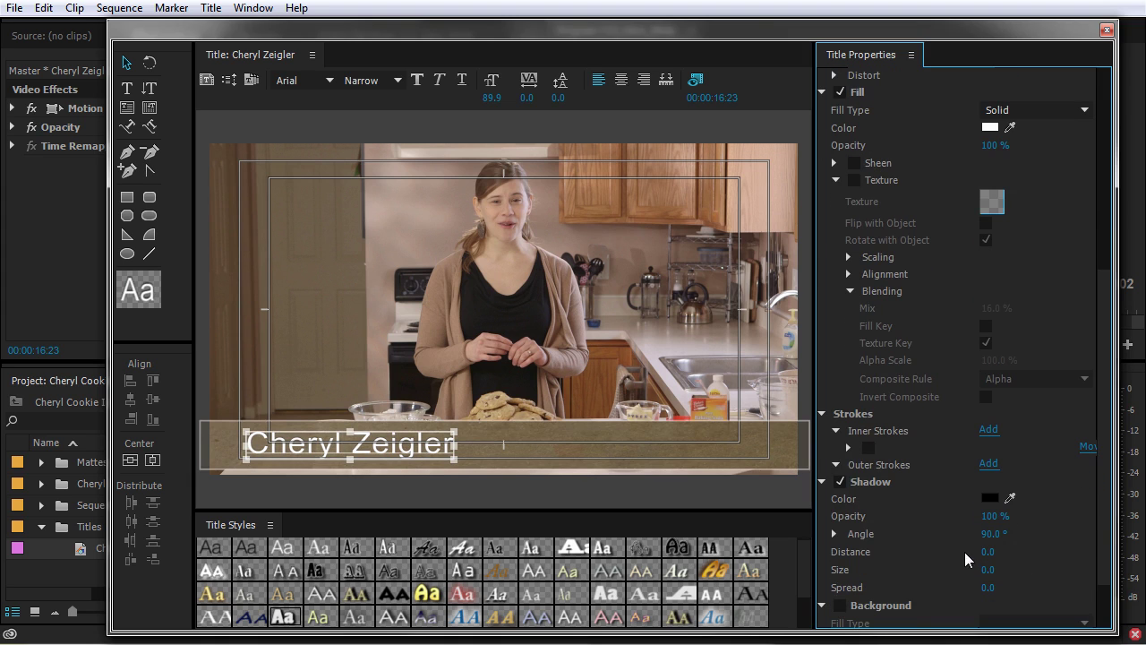
drag(994, 573, 1047, 587)
click(994, 571)
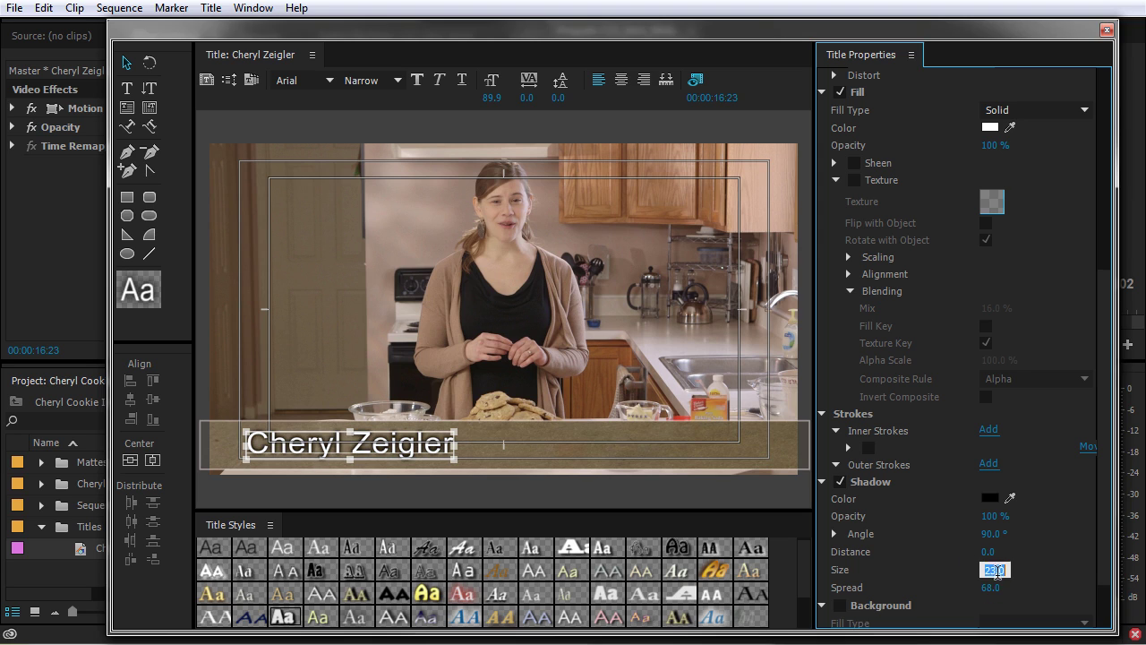
text(10)
key(Tab)
text(30)
key(Return)
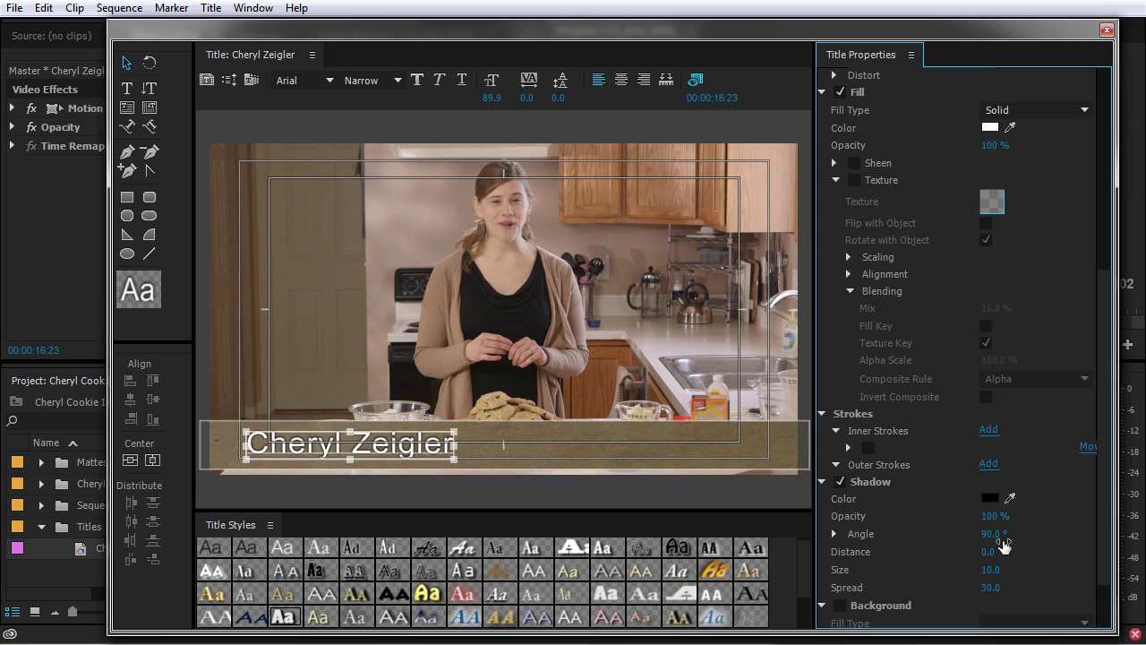
Set the shadow colour to dark brown at 20% opacity.
drag(992, 524, 921, 524)
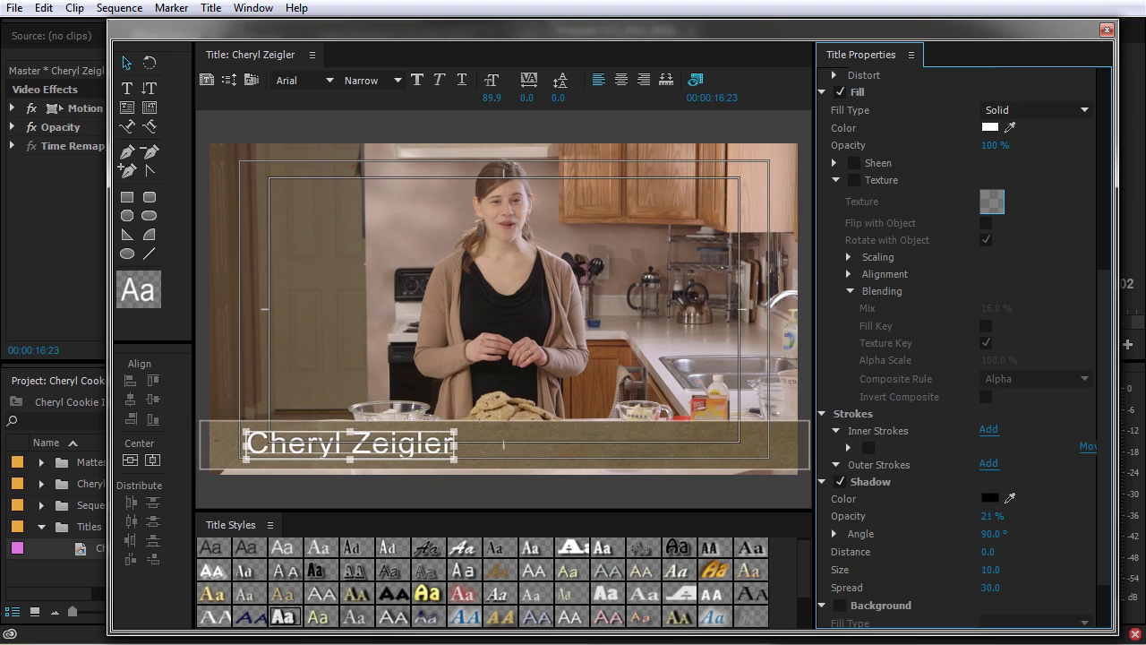
click(990, 498)
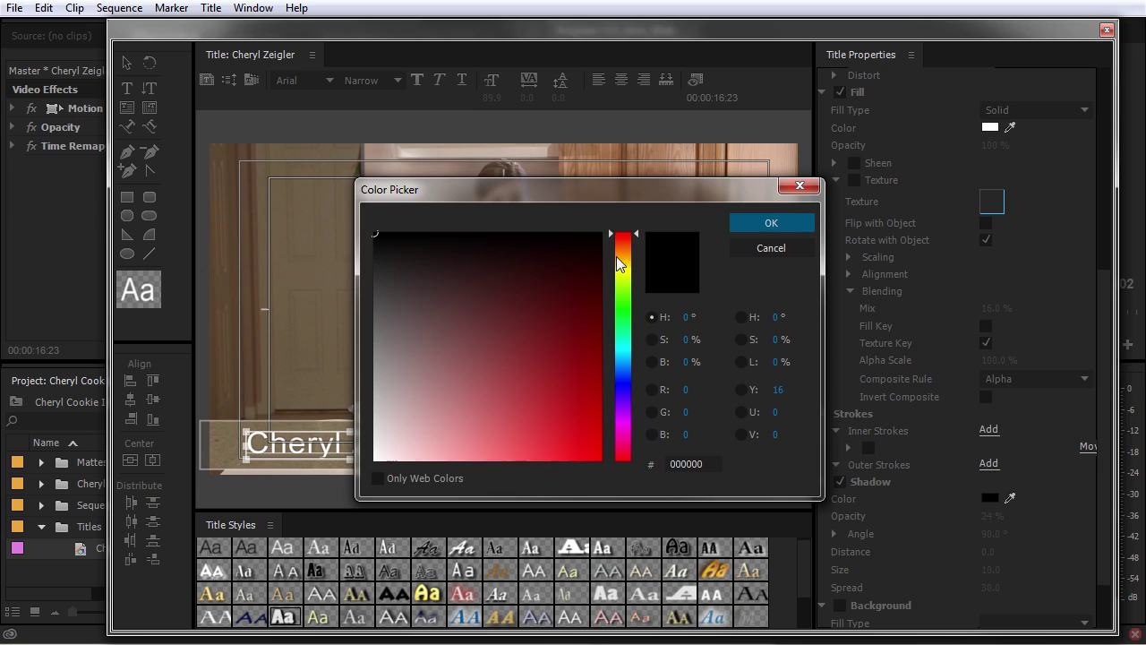
click(626, 252)
click(586, 253)
click(771, 223)
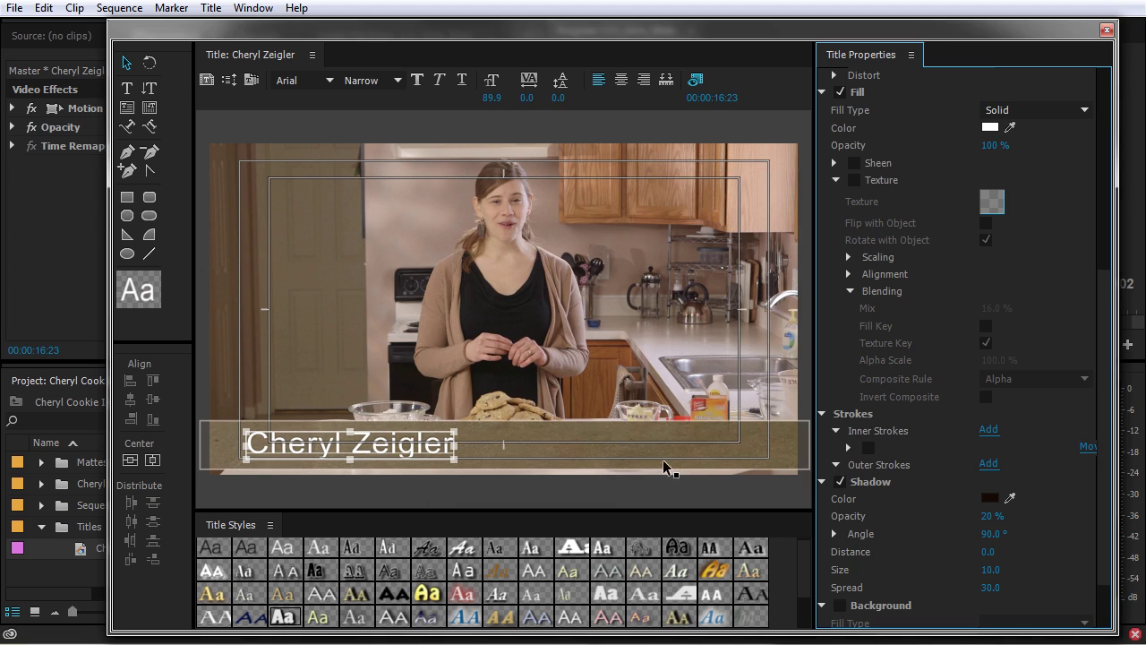
click(401, 464)
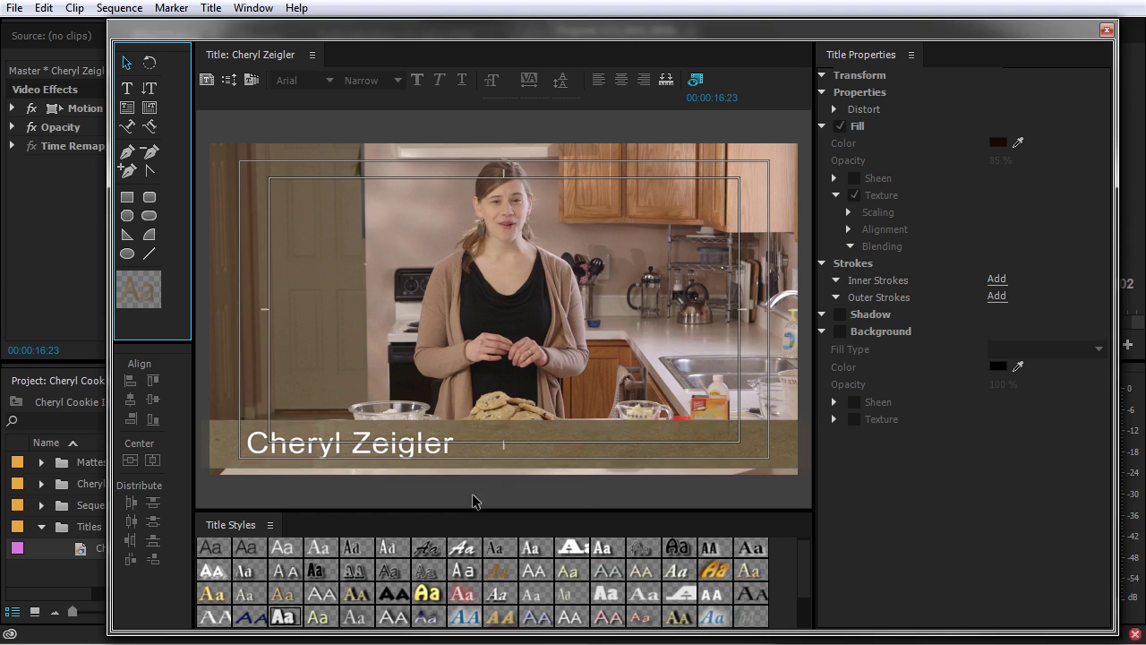
Turn off the bar's texture and change its fill type to 4 Color Gradient.
click(594, 450)
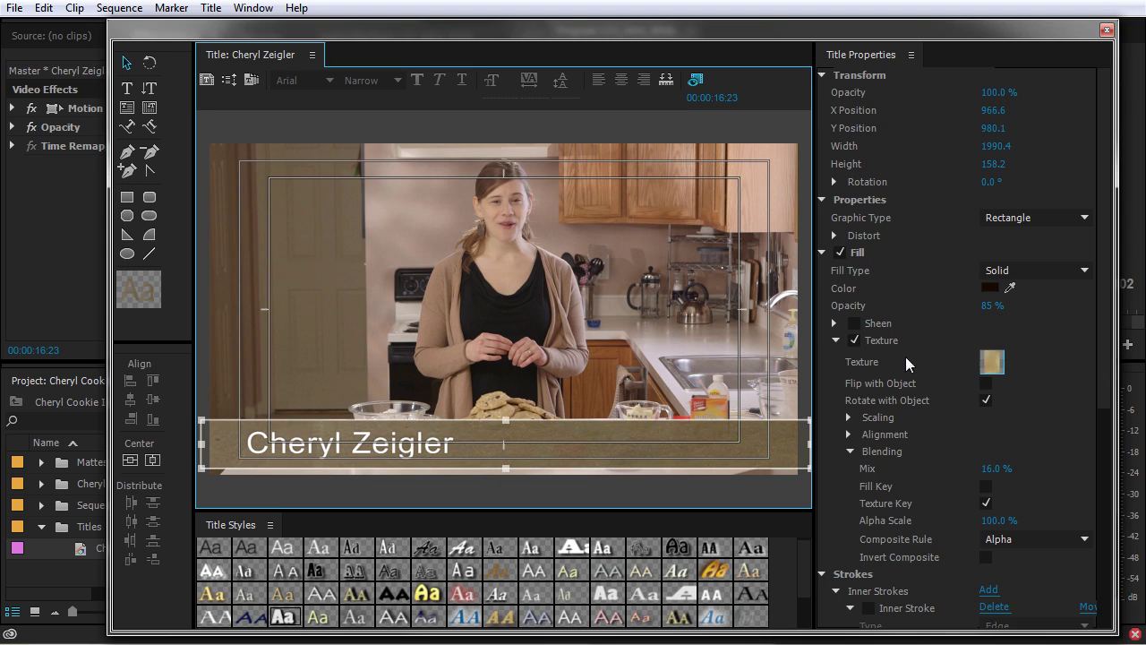
click(854, 340)
click(837, 340)
click(990, 288)
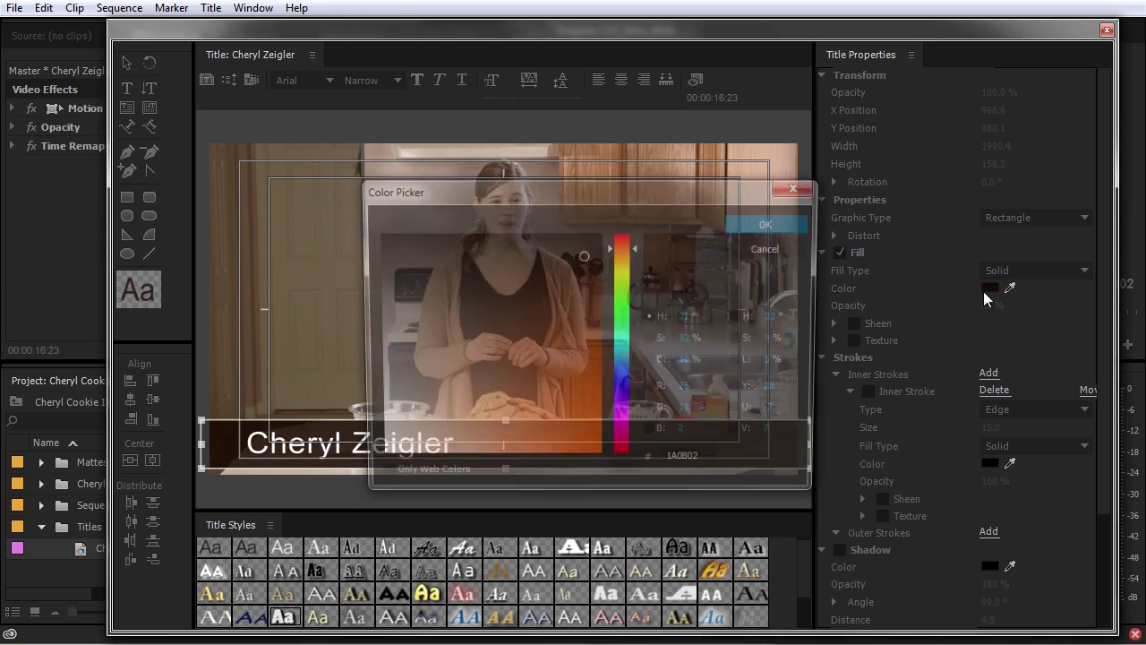
click(749, 247)
click(1036, 270)
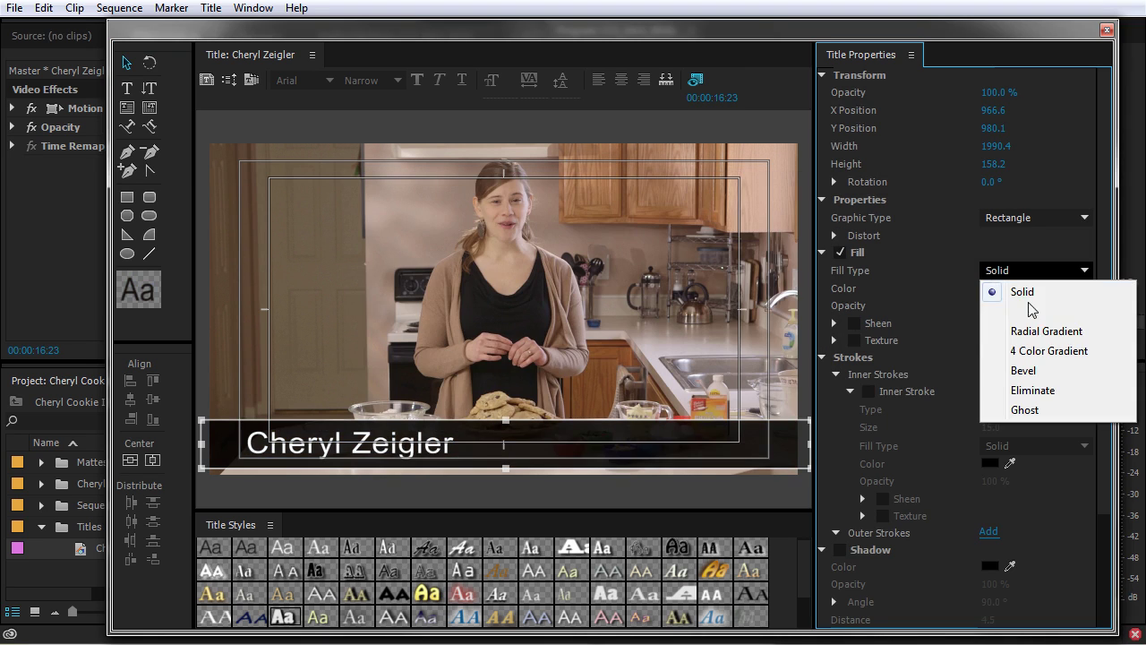
click(1040, 351)
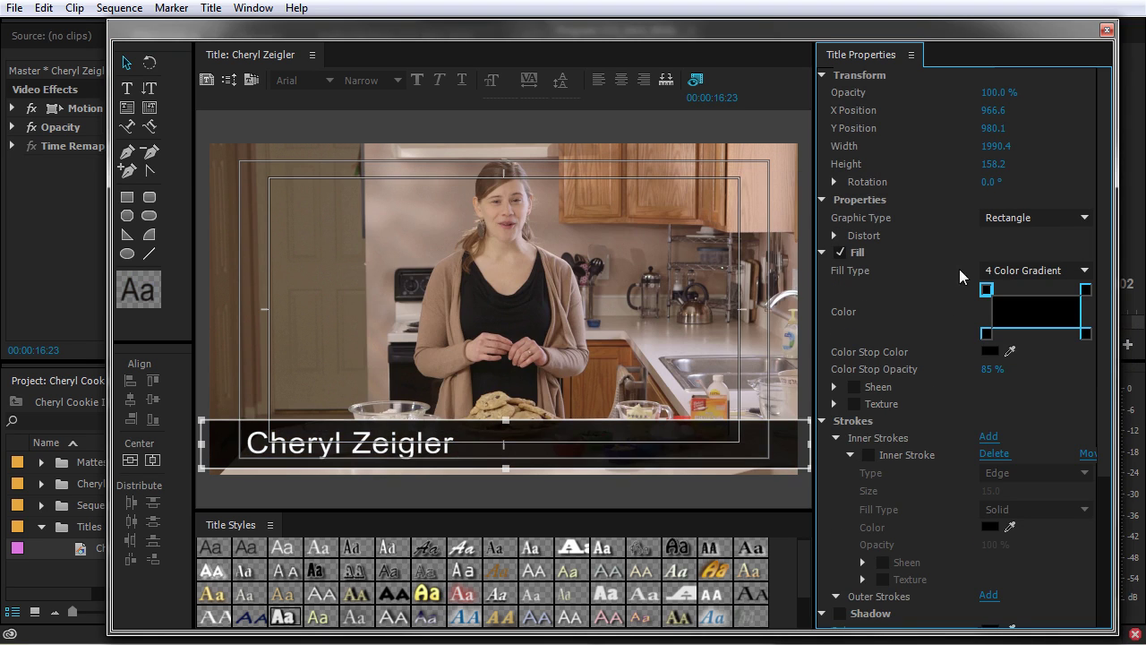
Set the bottom-left gradient stop to 90% opacity and the bottom-right stop to 70%.
click(1085, 333)
click(986, 333)
click(994, 369)
text(90)
key(Return)
click(1085, 290)
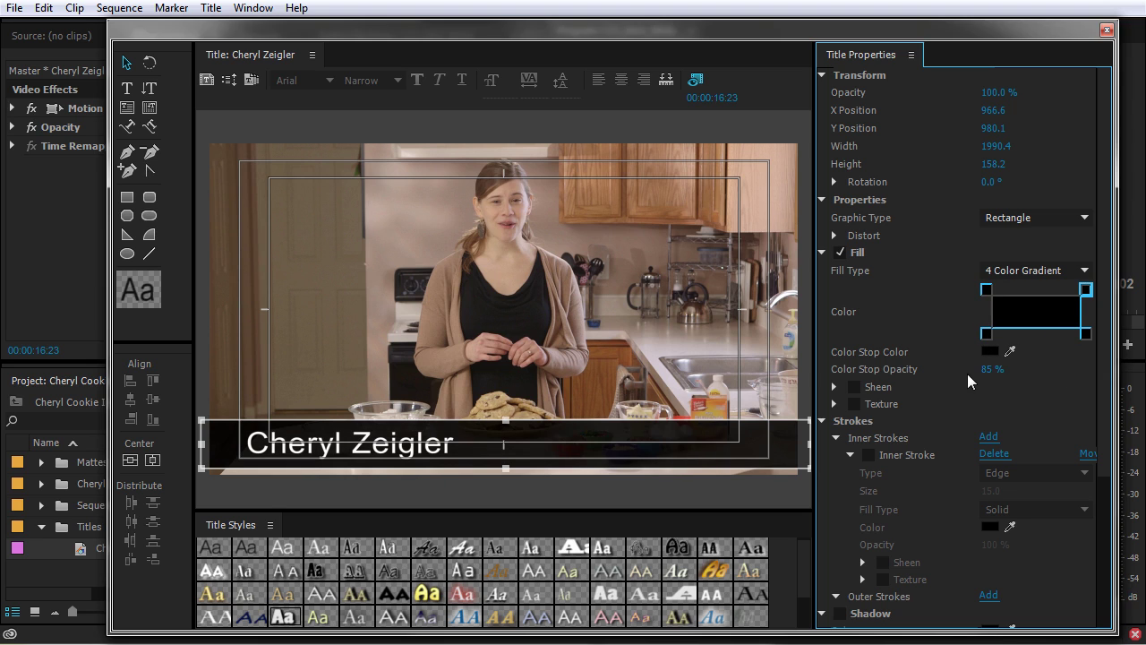
click(1086, 337)
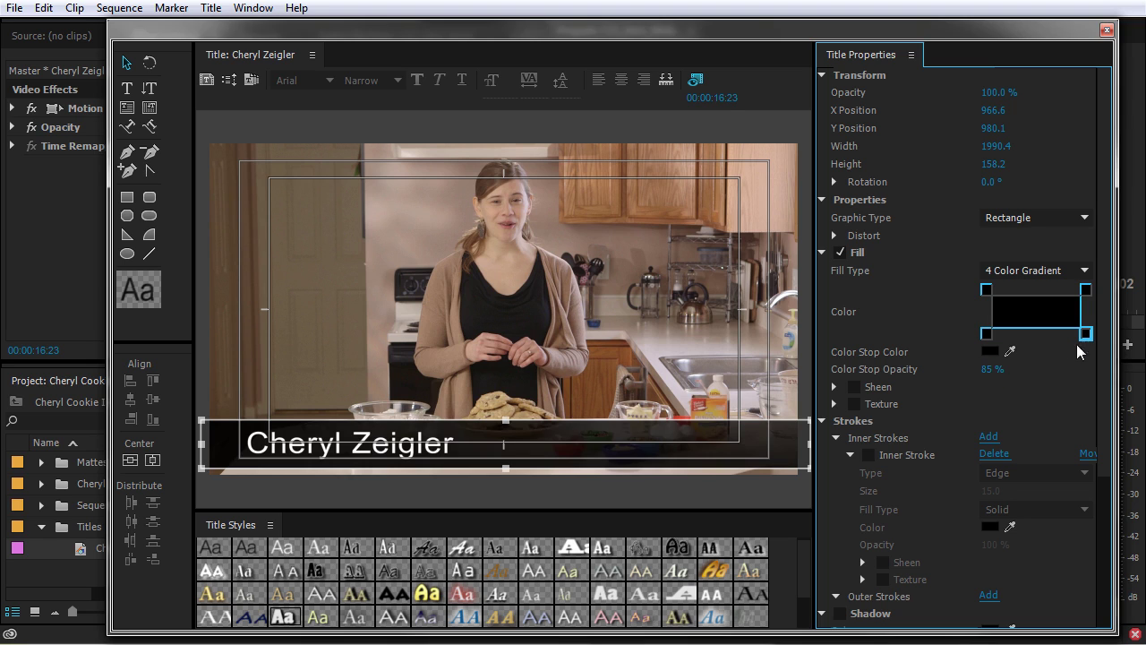
click(992, 369)
text(70)
key(Return)
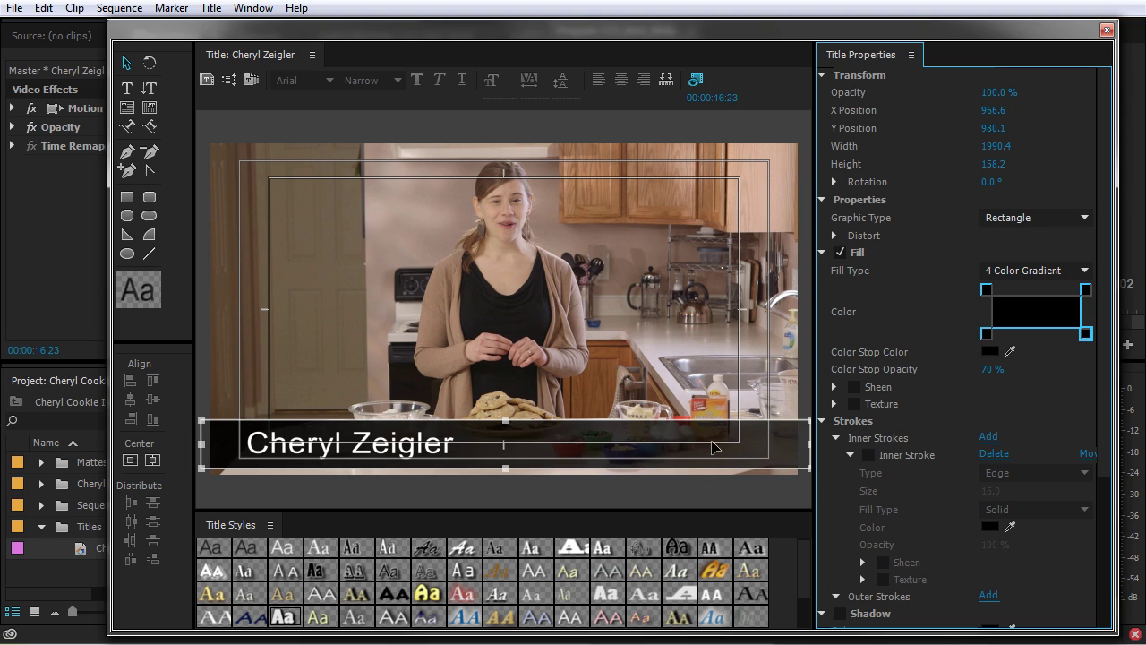
Select the name text and remove its shadow.
click(347, 452)
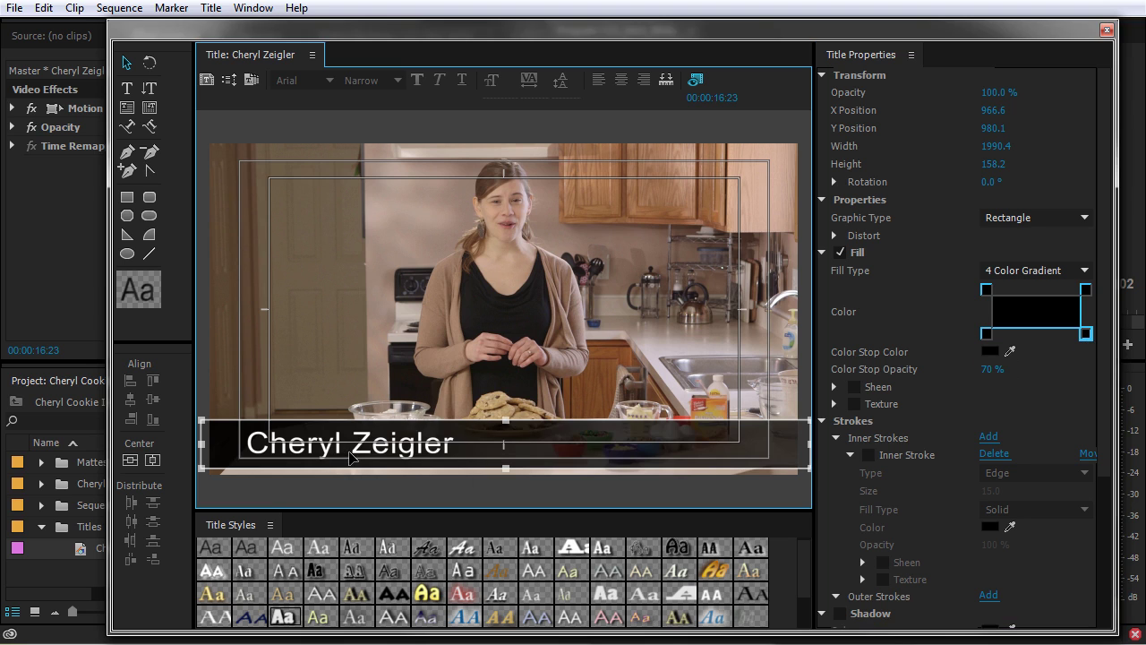
click(403, 453)
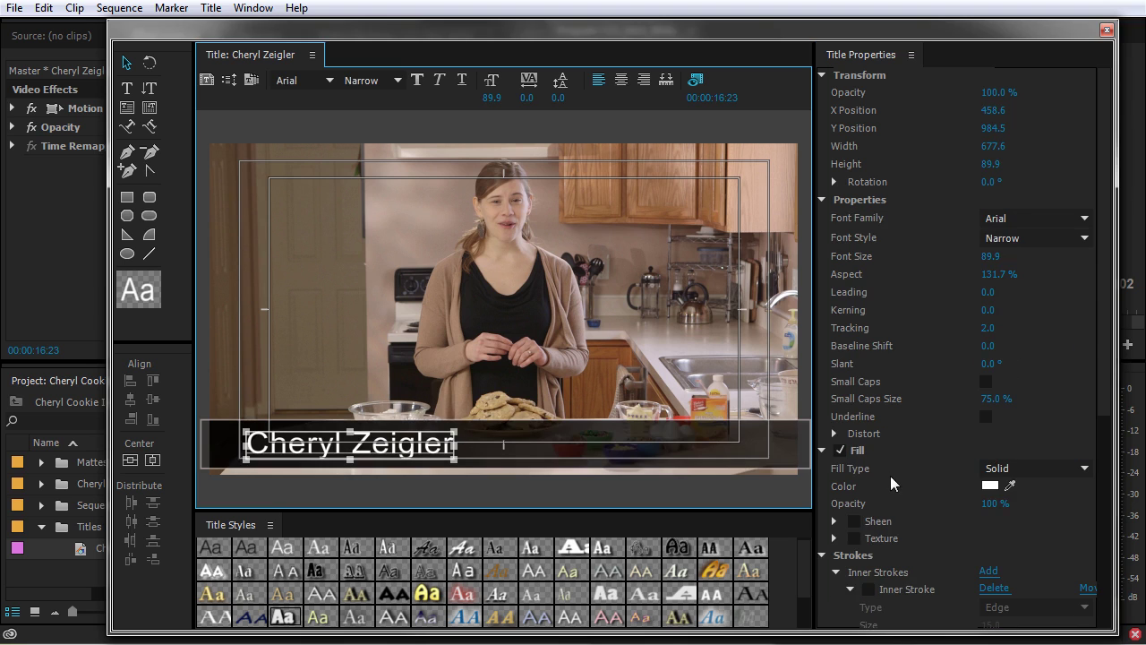
scroll(876, 485, down, 5)
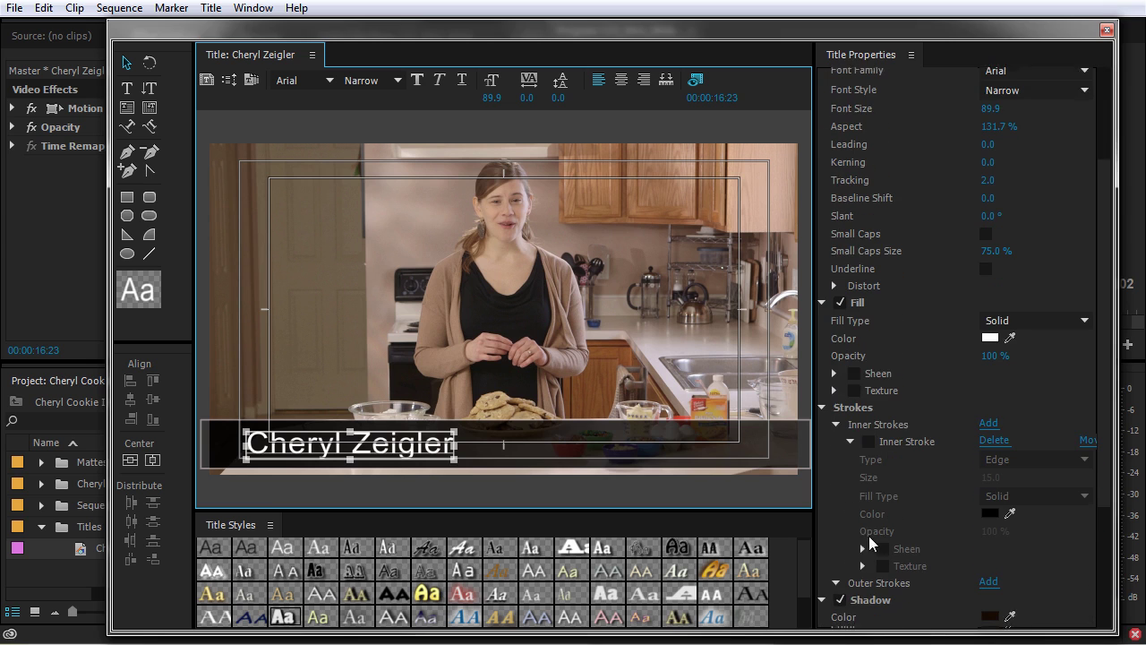
click(838, 598)
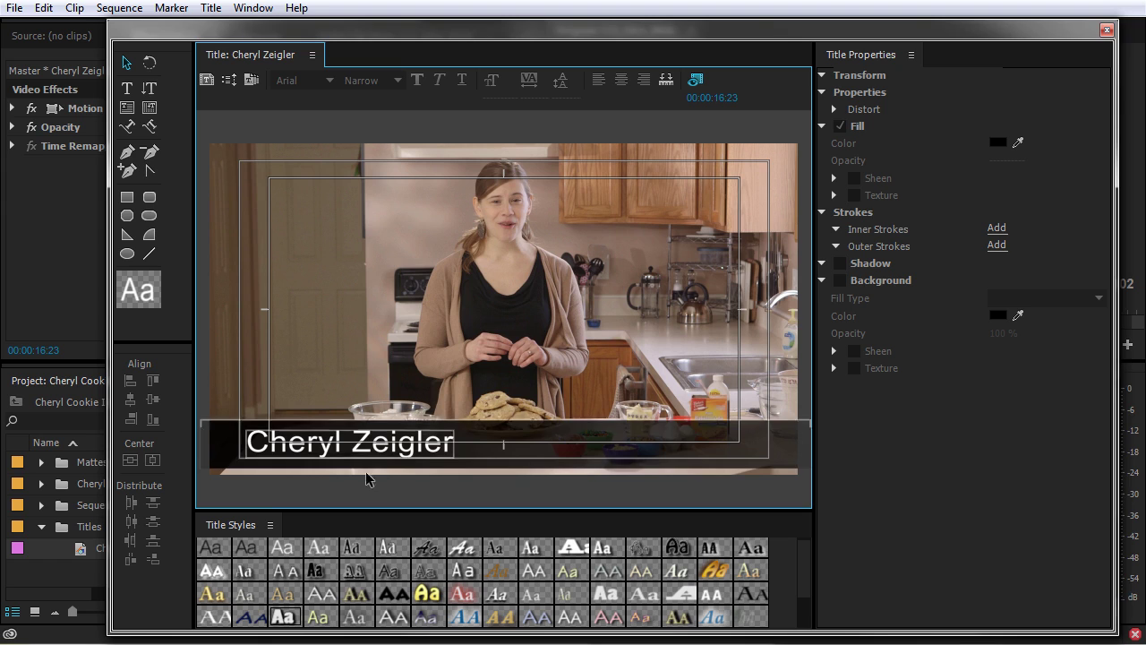
Import the current title into Templates as a user template named 'Basic Lower Third'.
click(252, 85)
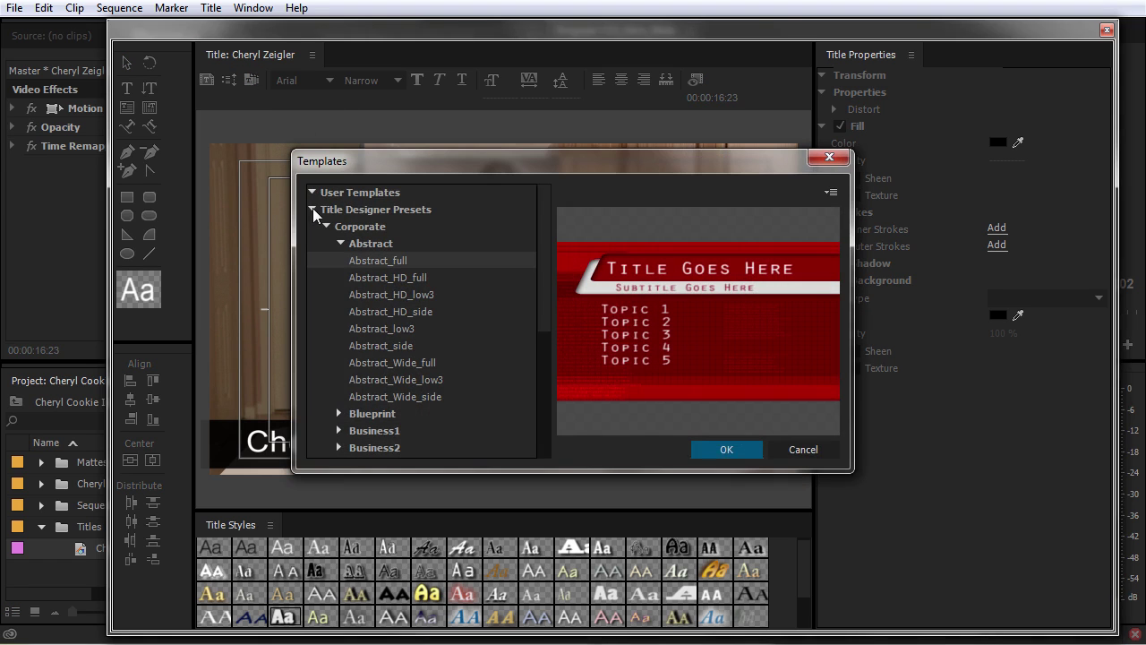
click(312, 209)
click(830, 193)
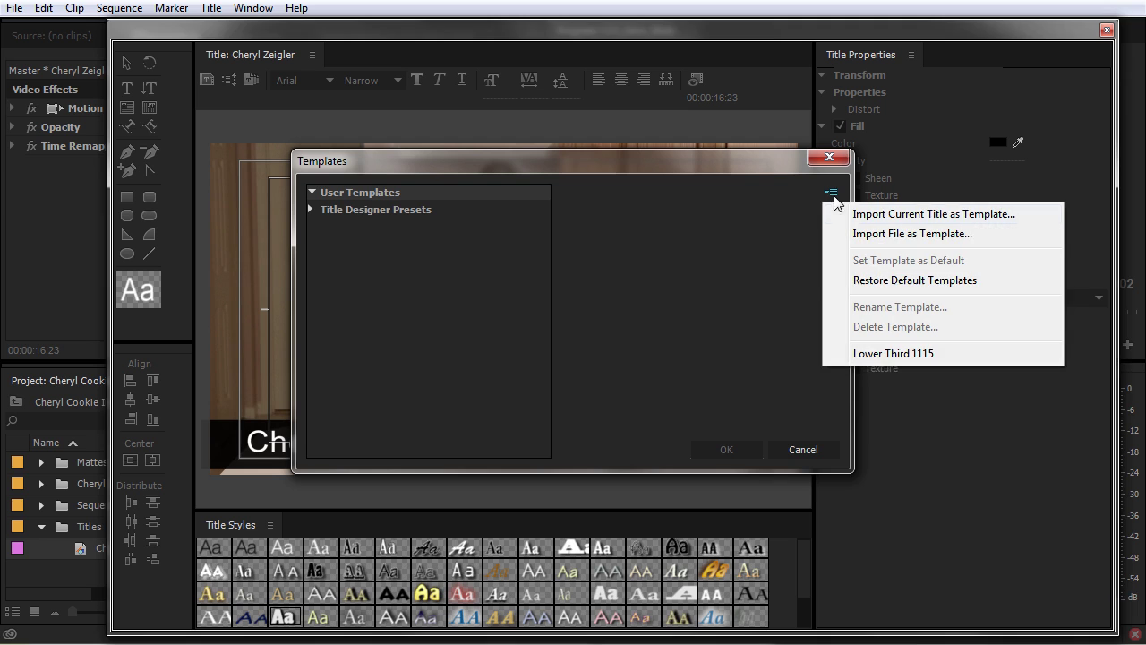
click(939, 214)
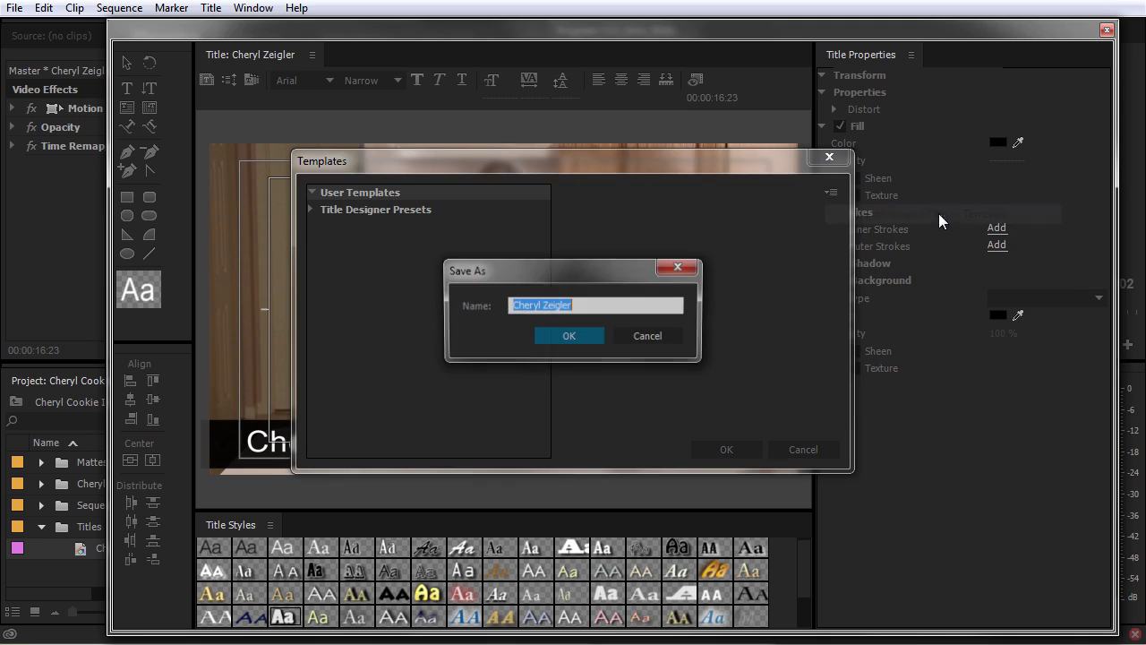
text(Basic Lower Third)
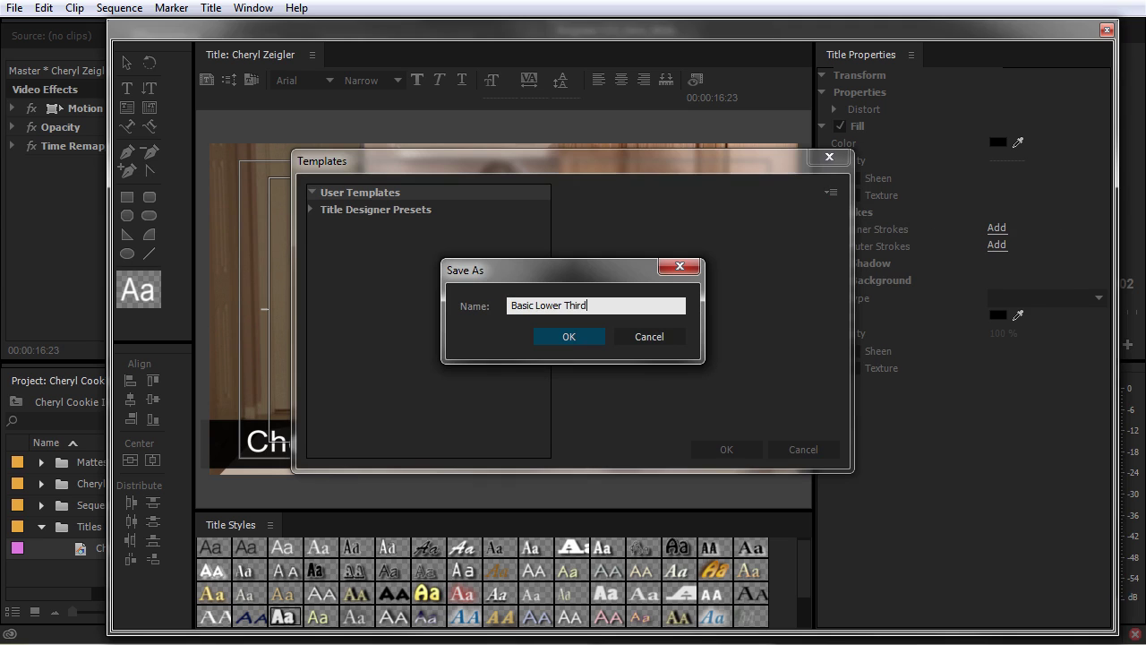
click(586, 338)
click(370, 226)
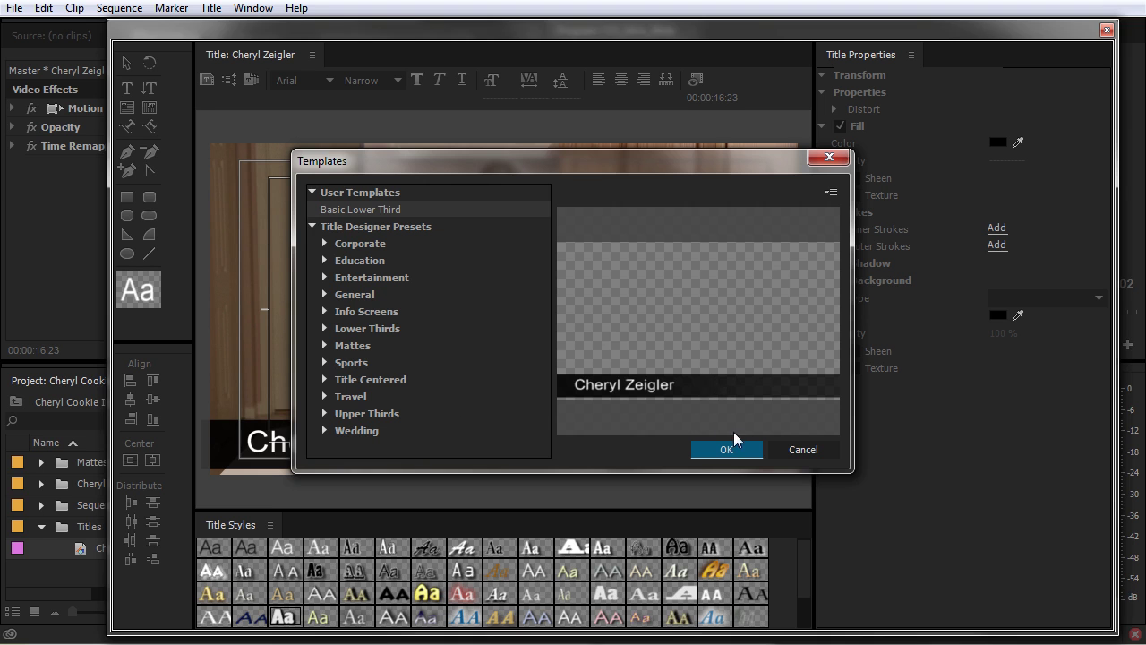
click(800, 449)
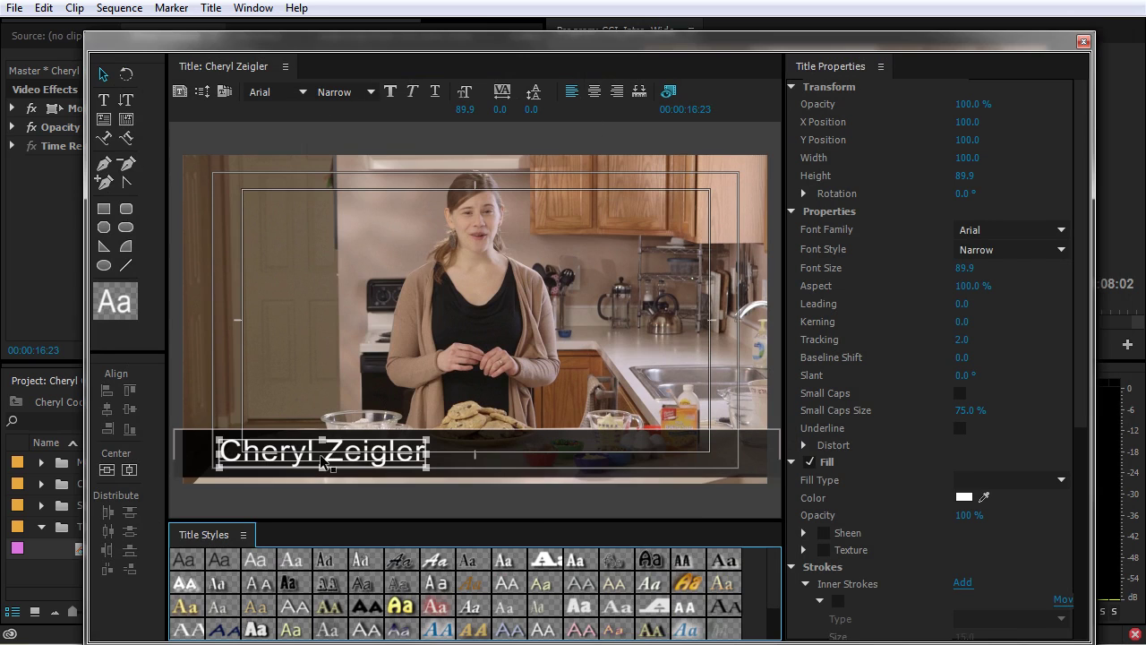
Create a new title based on the current one, named after the new presenter.
click(212, 9)
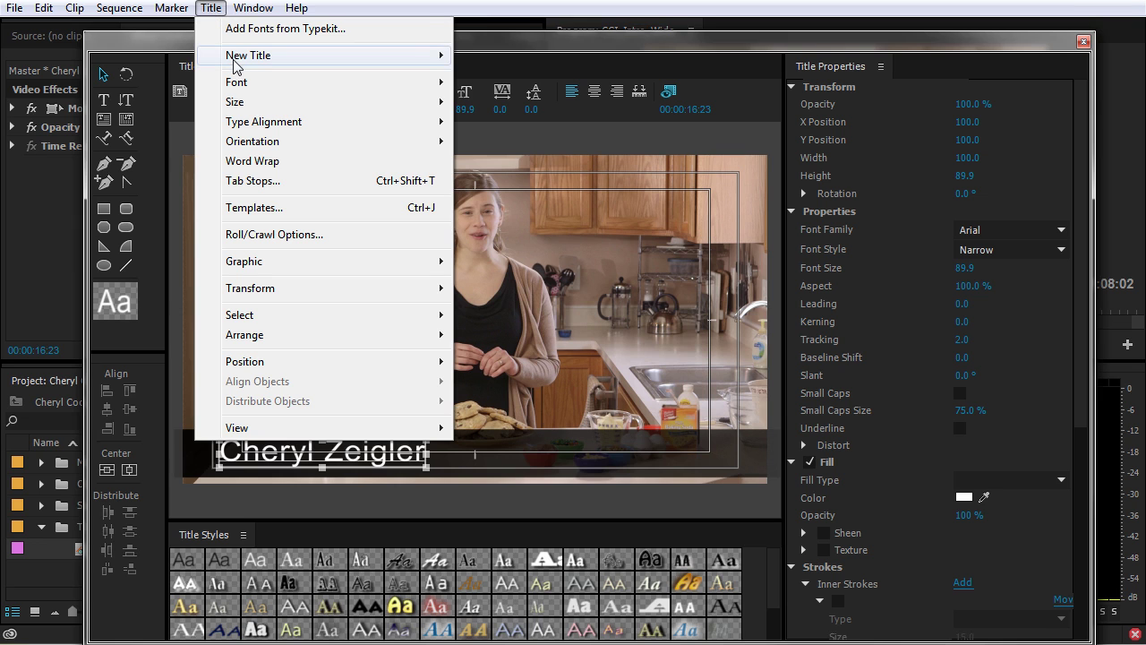
mouse_move(238, 65)
click(526, 122)
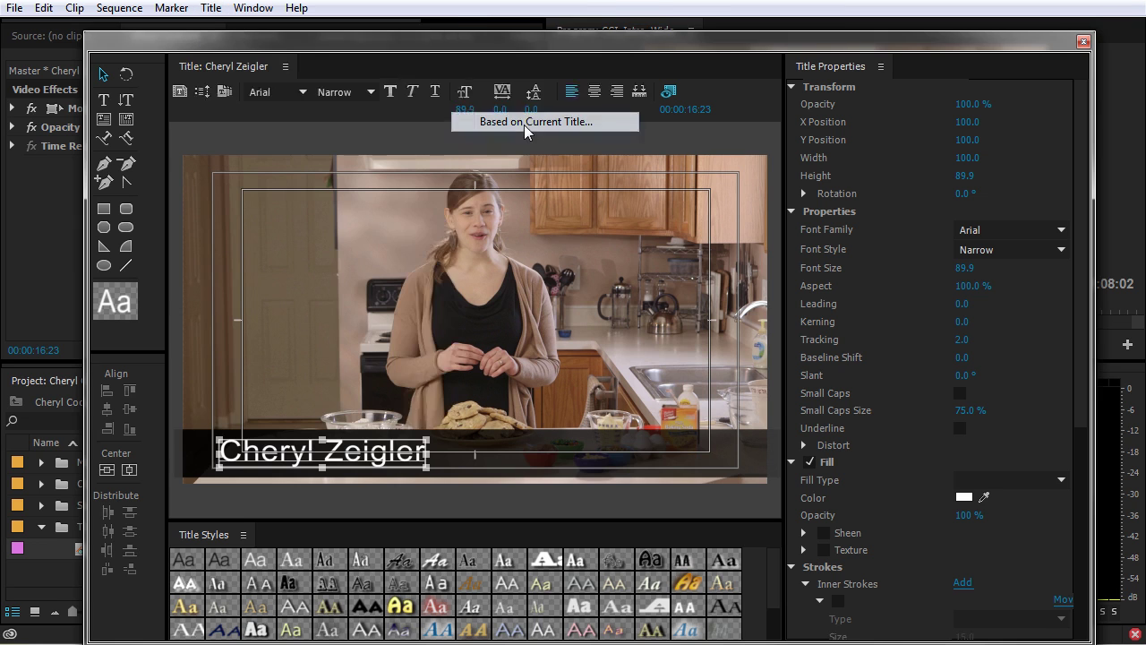
text(Bob Smith)
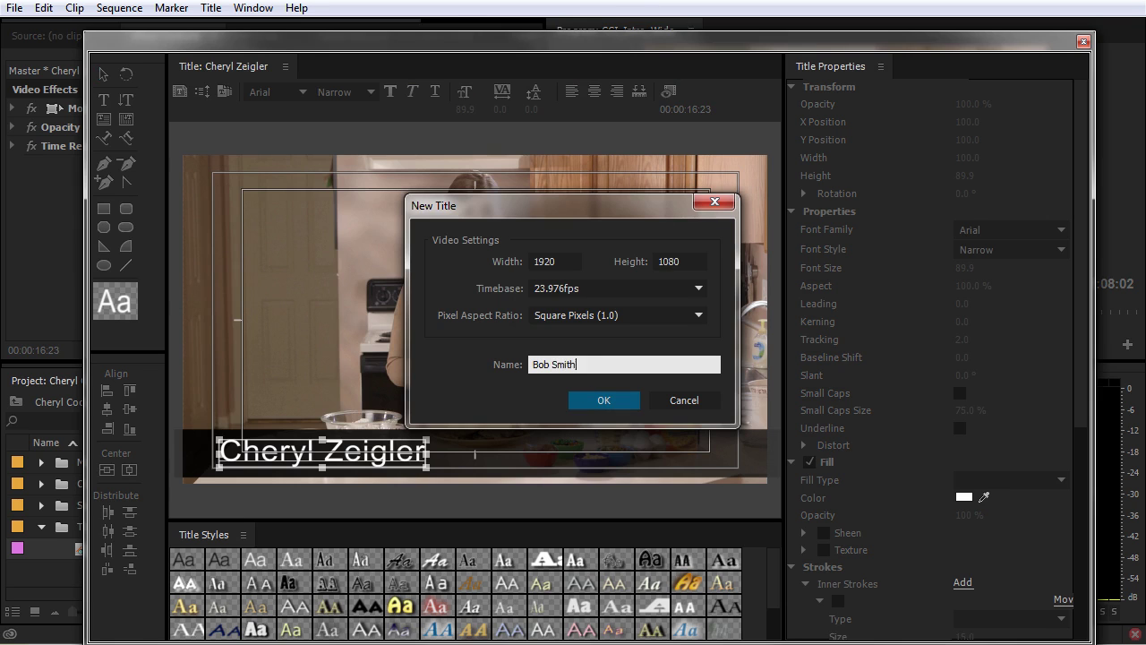
key(Return)
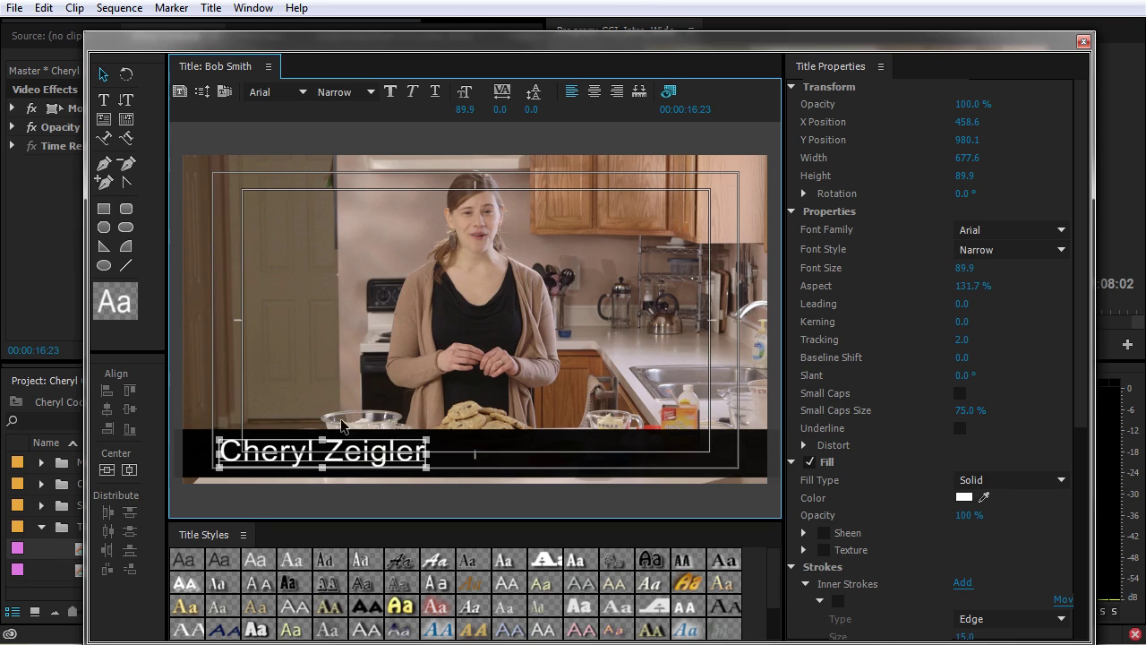
drag(365, 41, 460, 26)
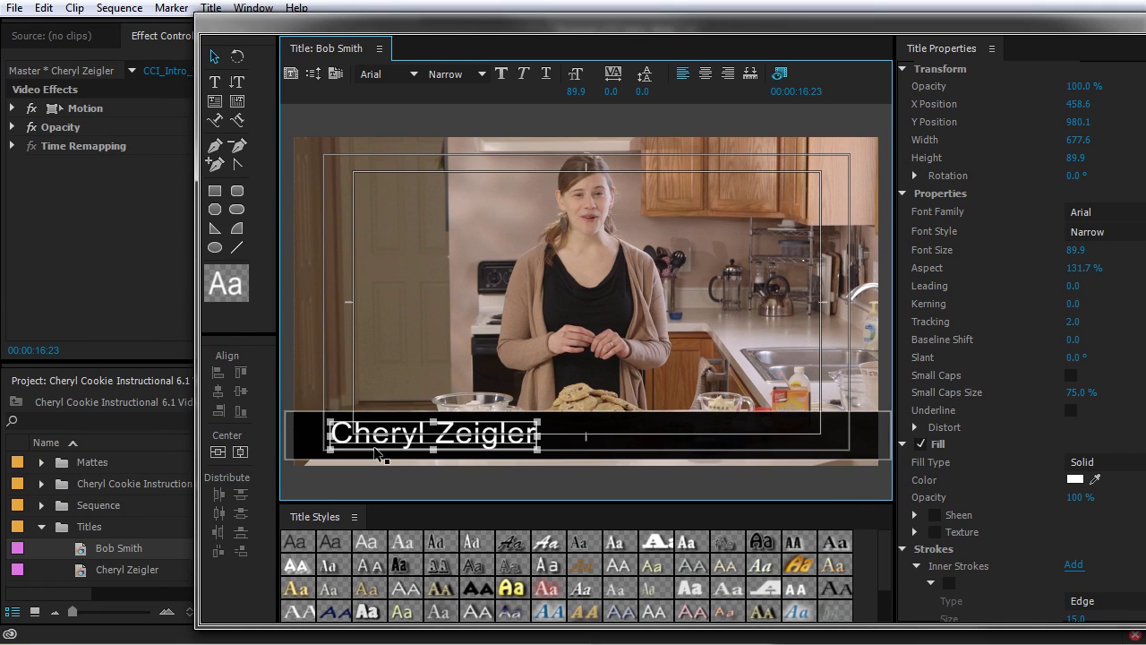
Replace the name text with the new presenter's name and close the title editor.
double_click(452, 438)
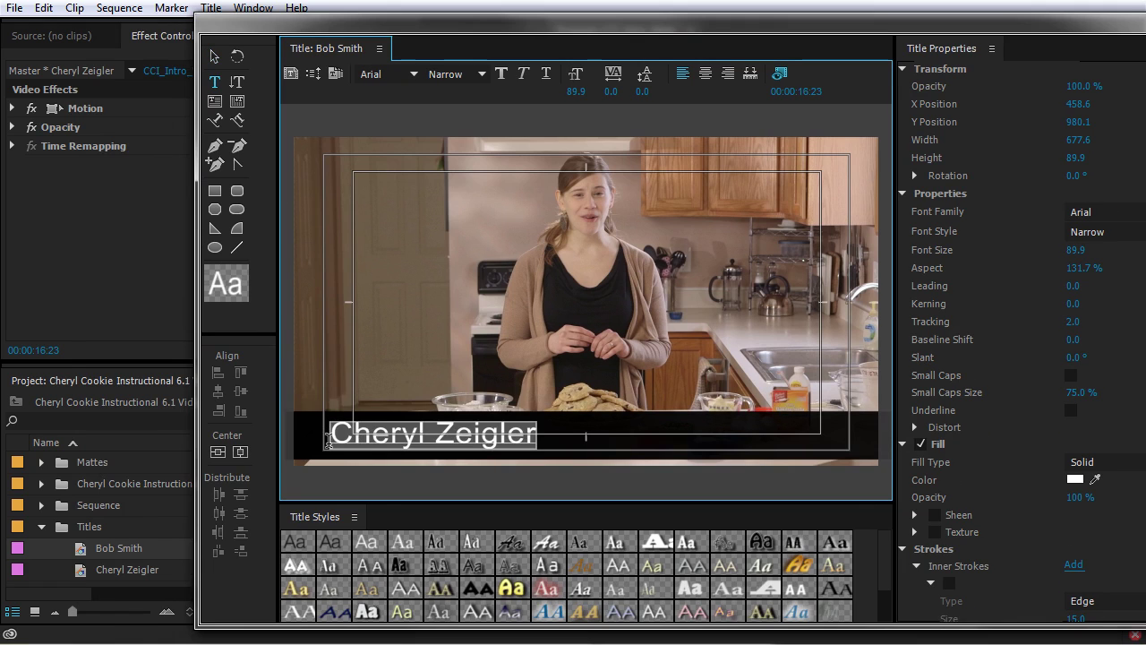
text(Bob Smith)
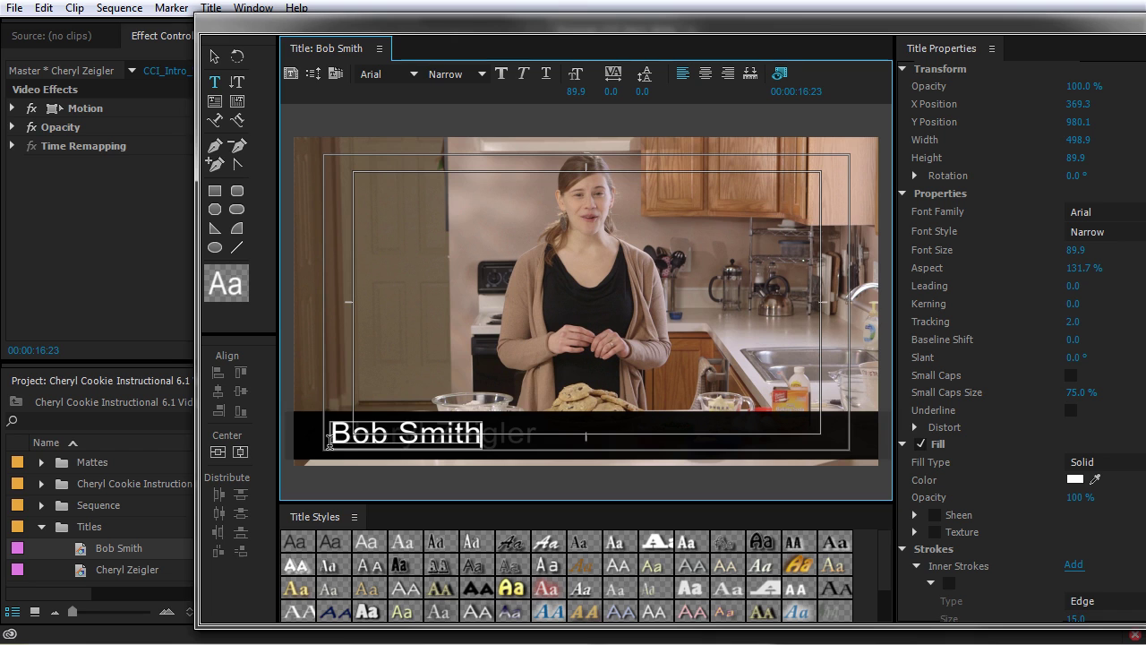
key(ctrl+w)
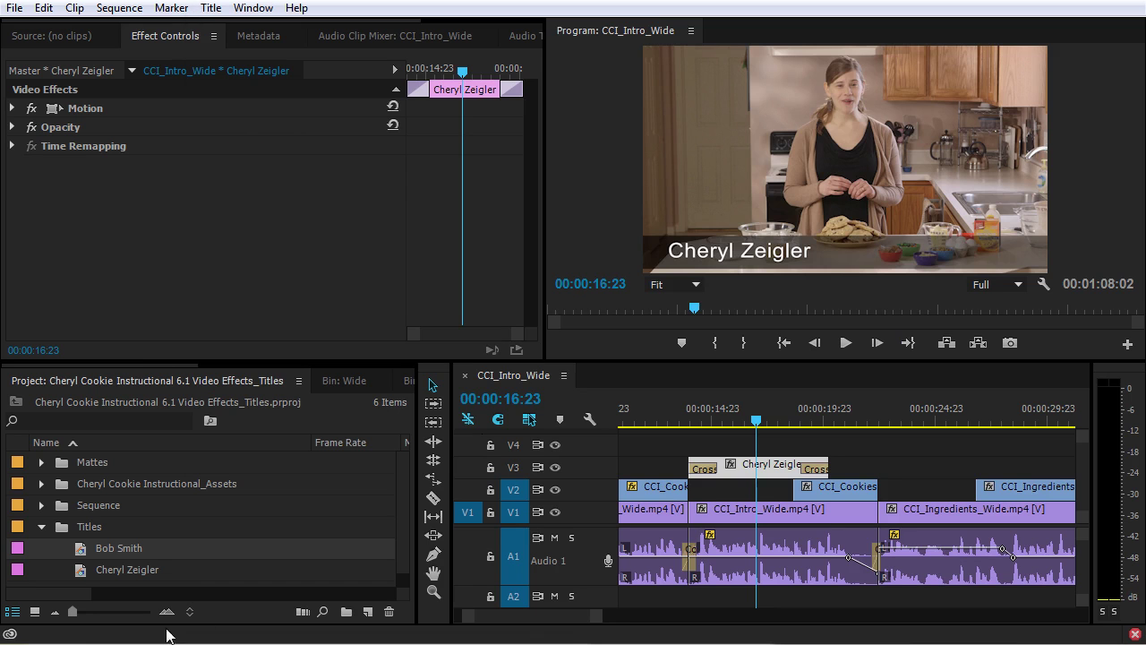
Duplicate the Bob Smith title in the Project panel.
click(82, 552)
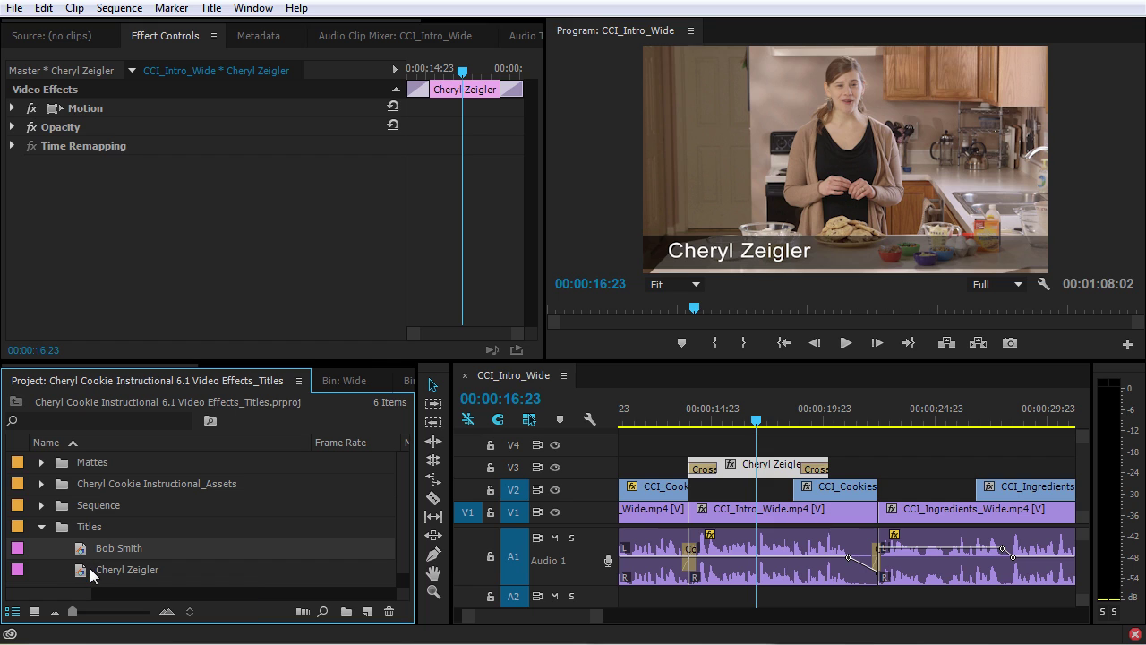
key(ctrl+shift+slash)
scroll(88, 569, down, 1)
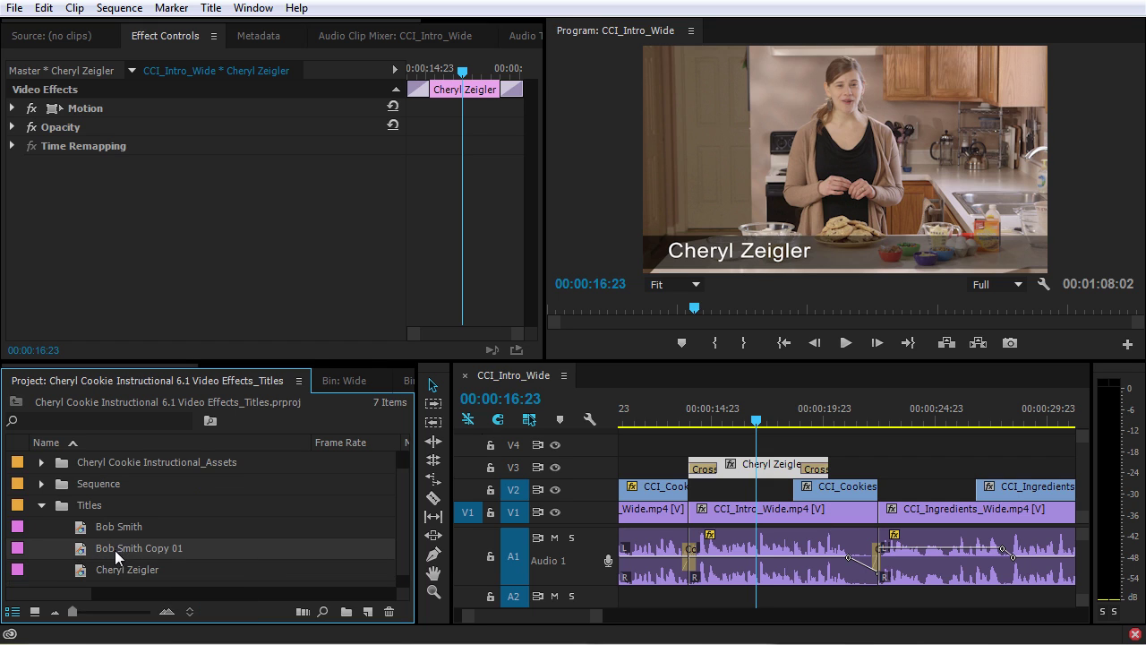
click(117, 548)
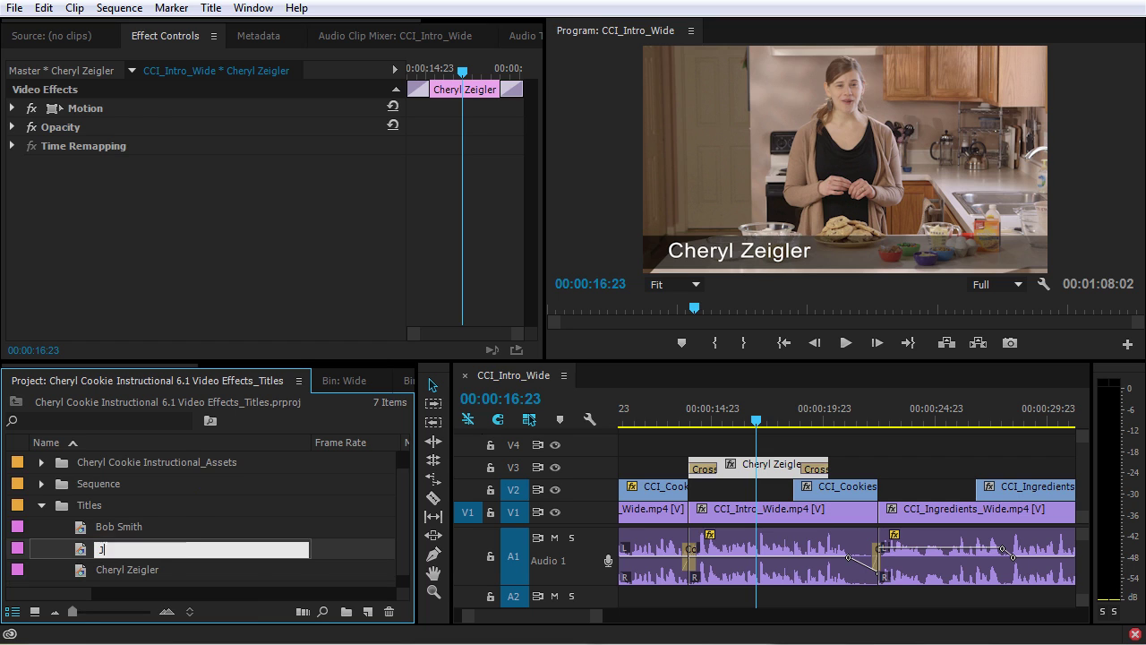
key(Return)
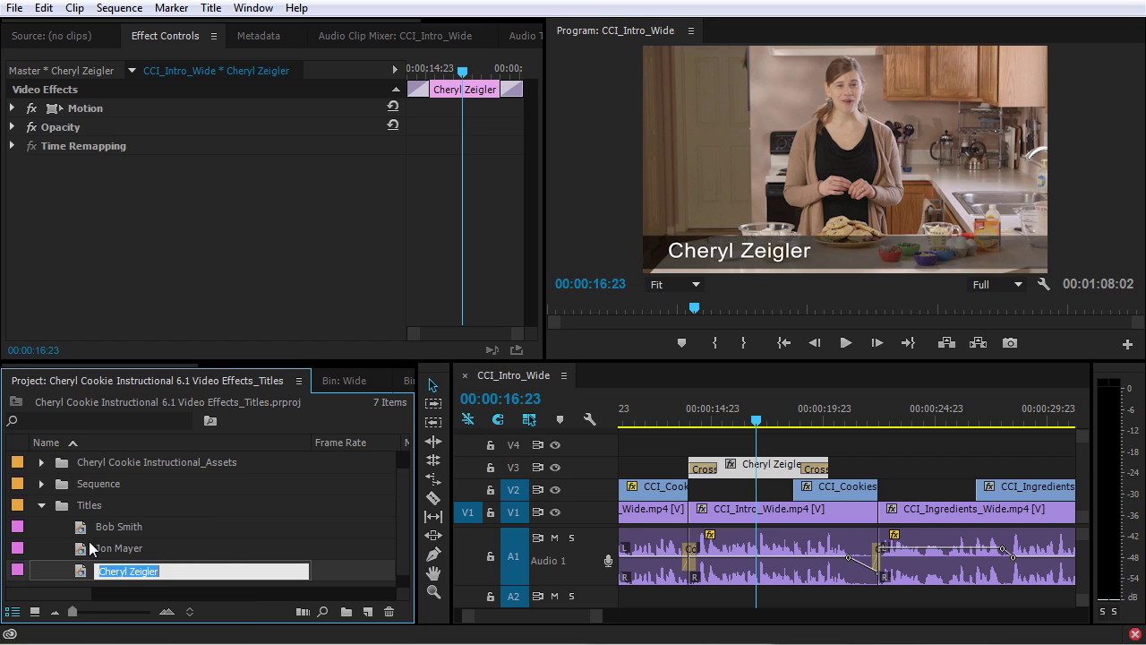
double_click(85, 547)
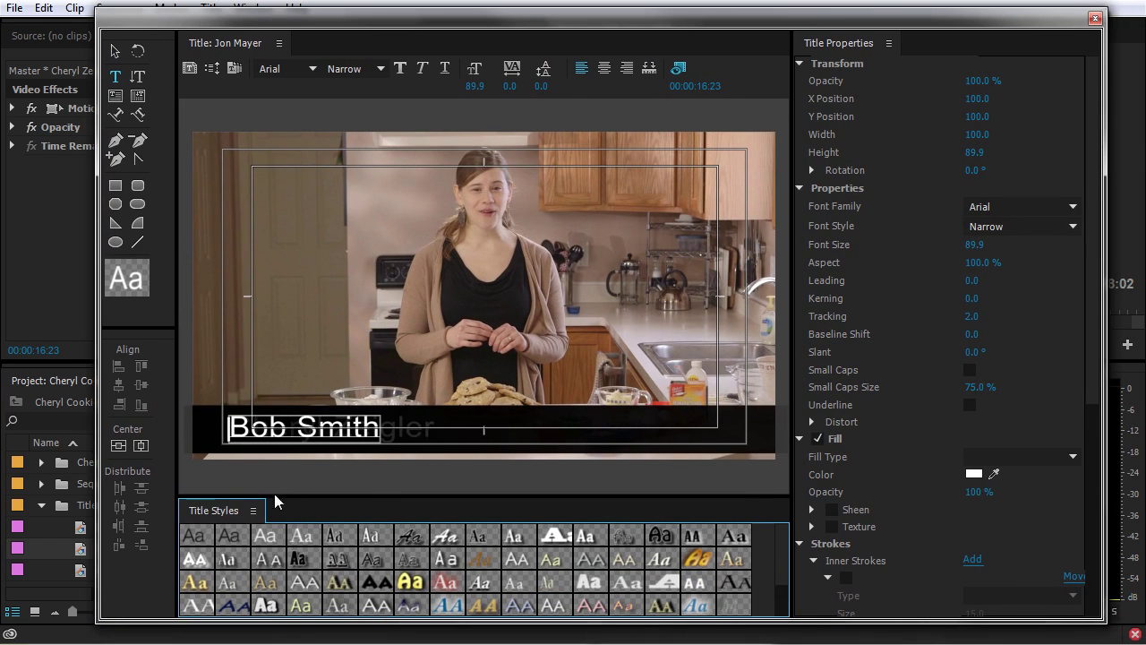
click(313, 427)
key(ctrl+a)
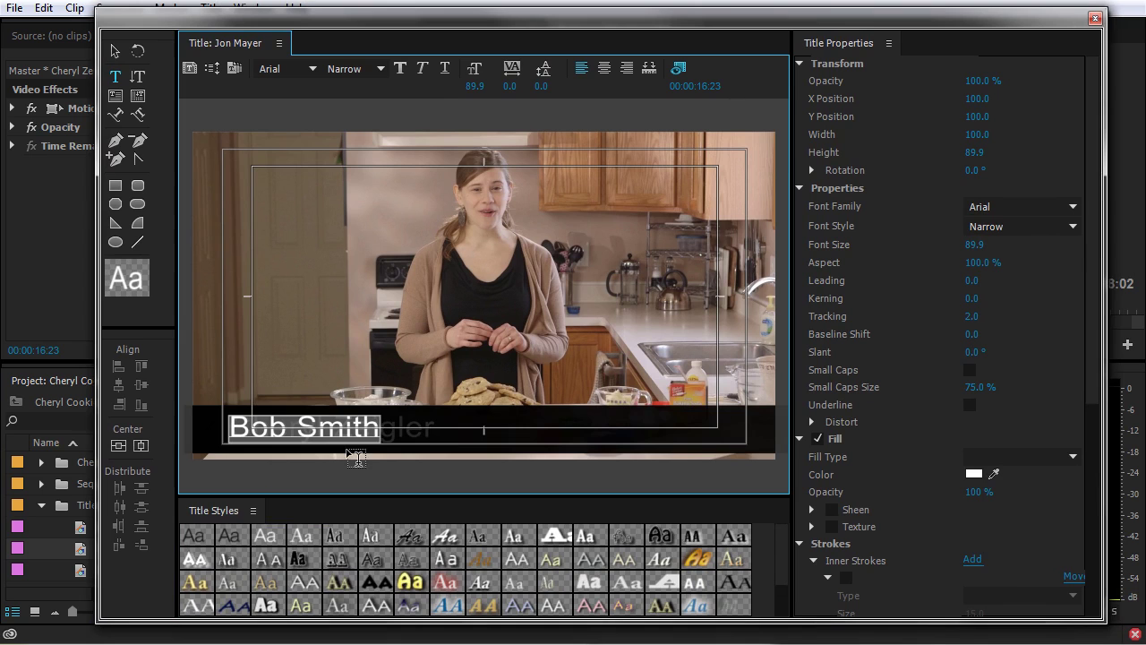
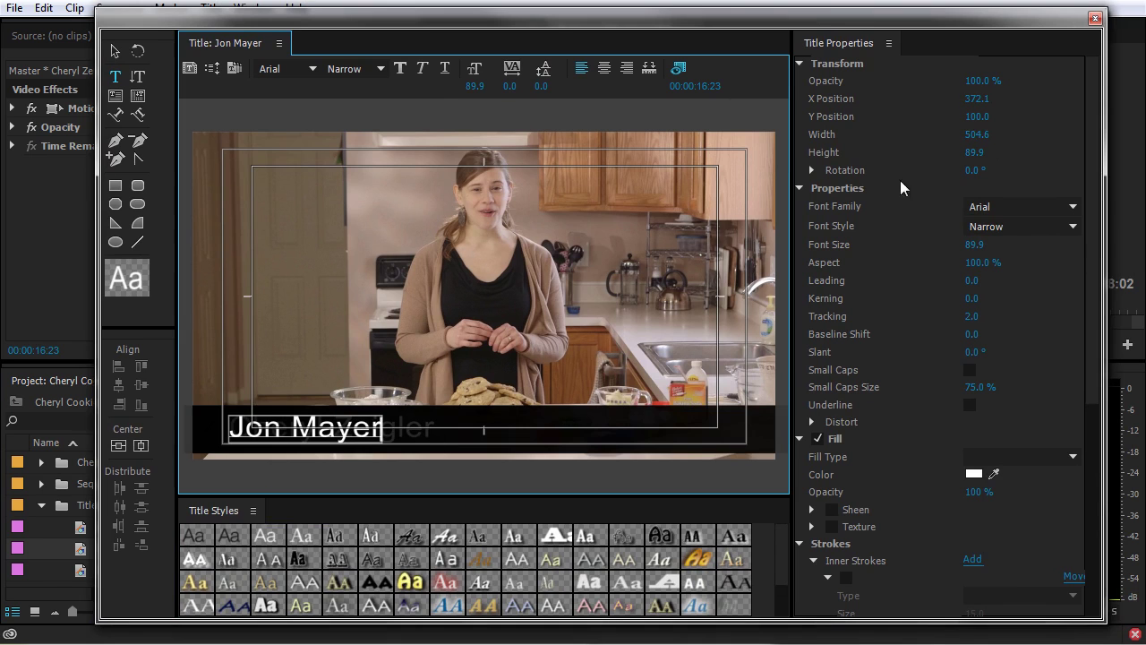
click(1095, 18)
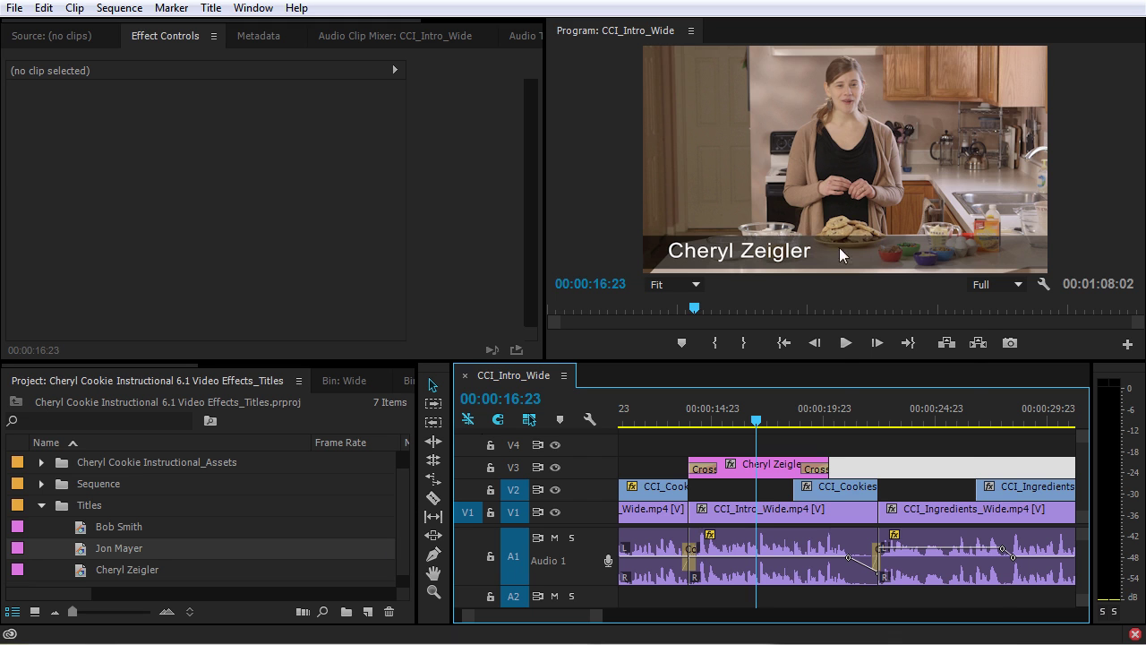
click(837, 510)
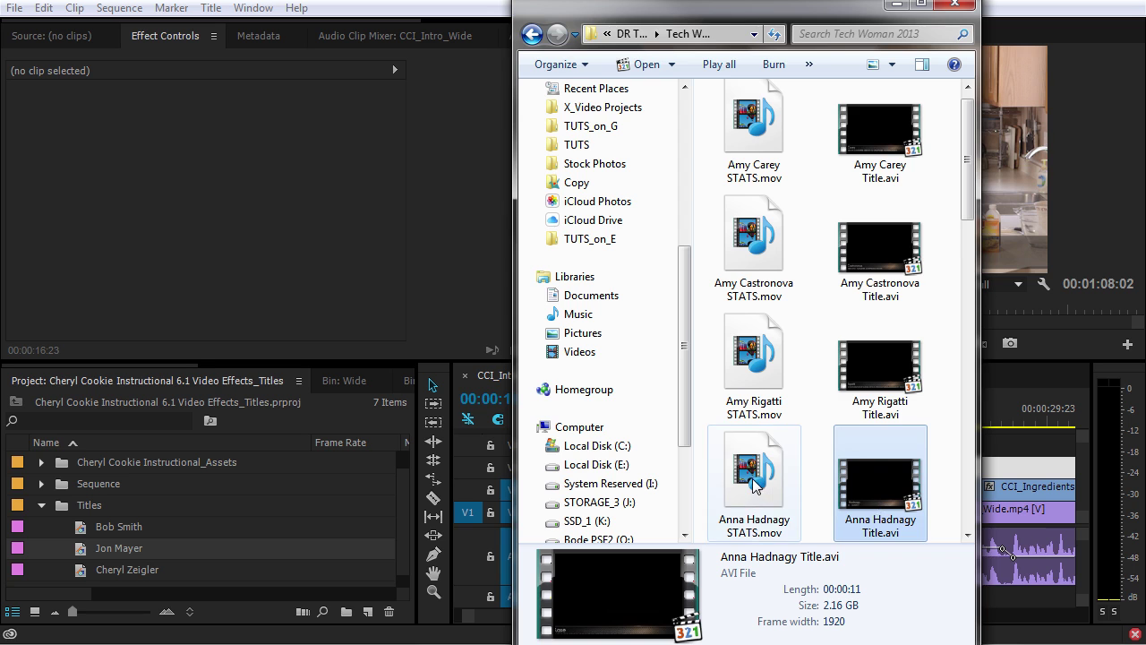
click(755, 485)
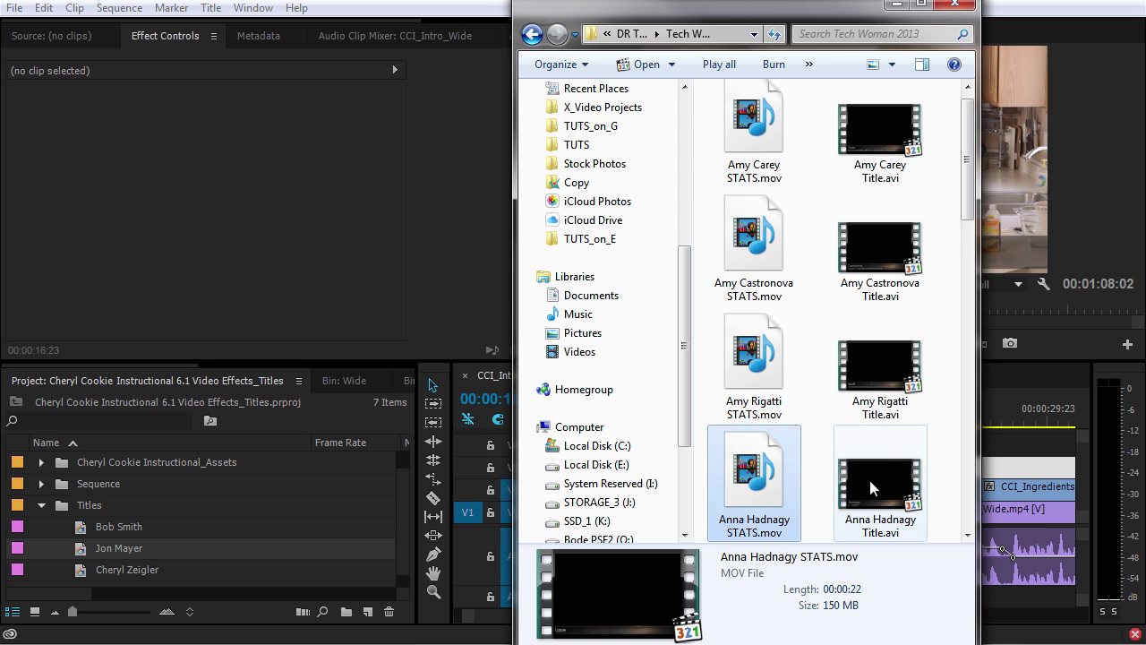
drag(759, 485, 82, 531)
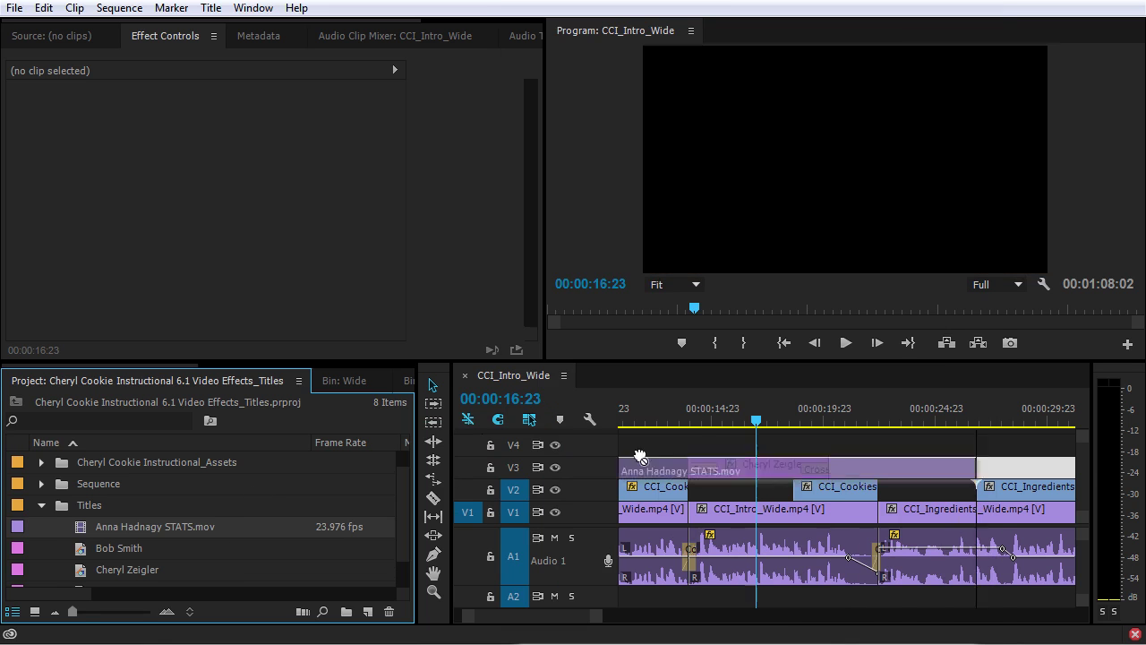
drag(639, 456, 759, 445)
click(851, 419)
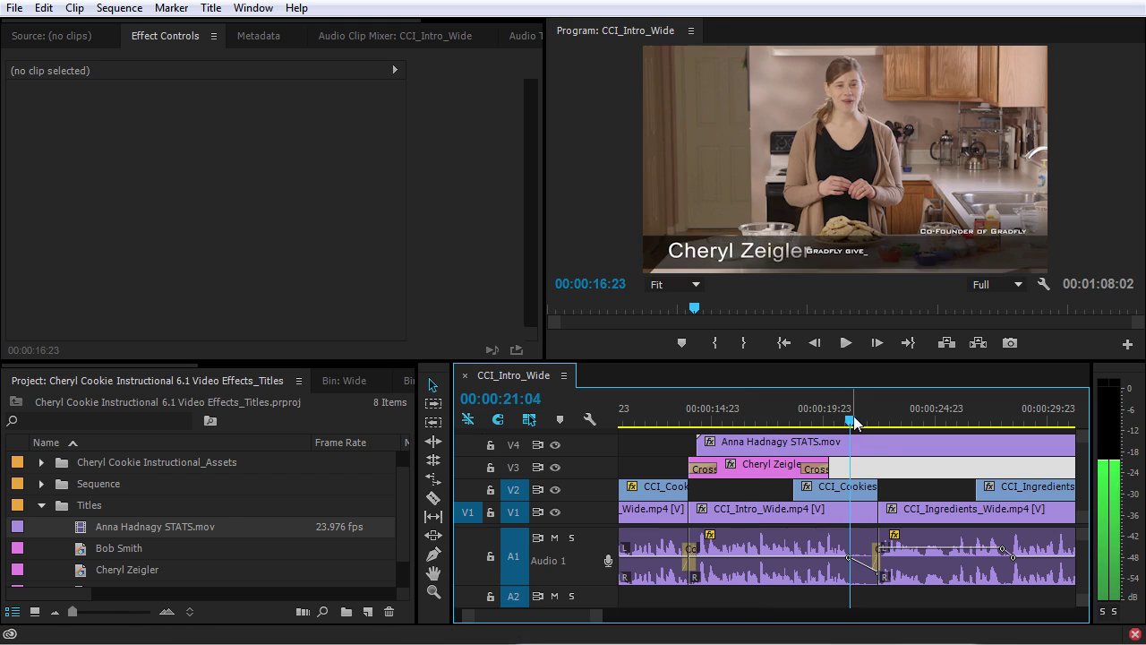
click(869, 419)
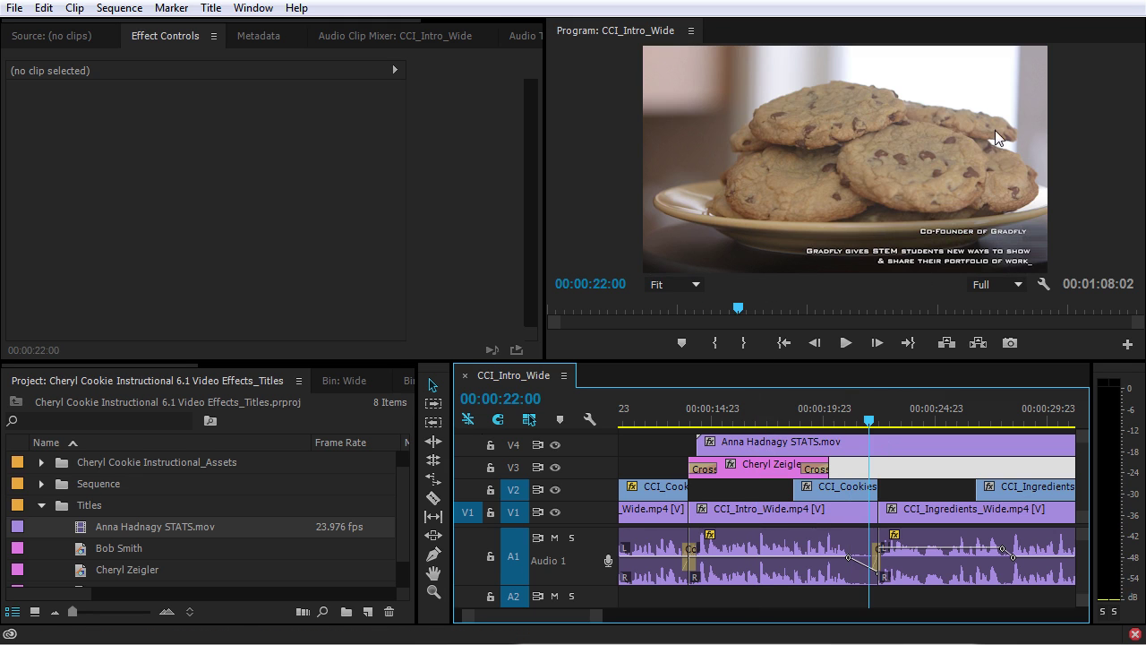
key(ctrl+s)
drag(880, 483, 89, 507)
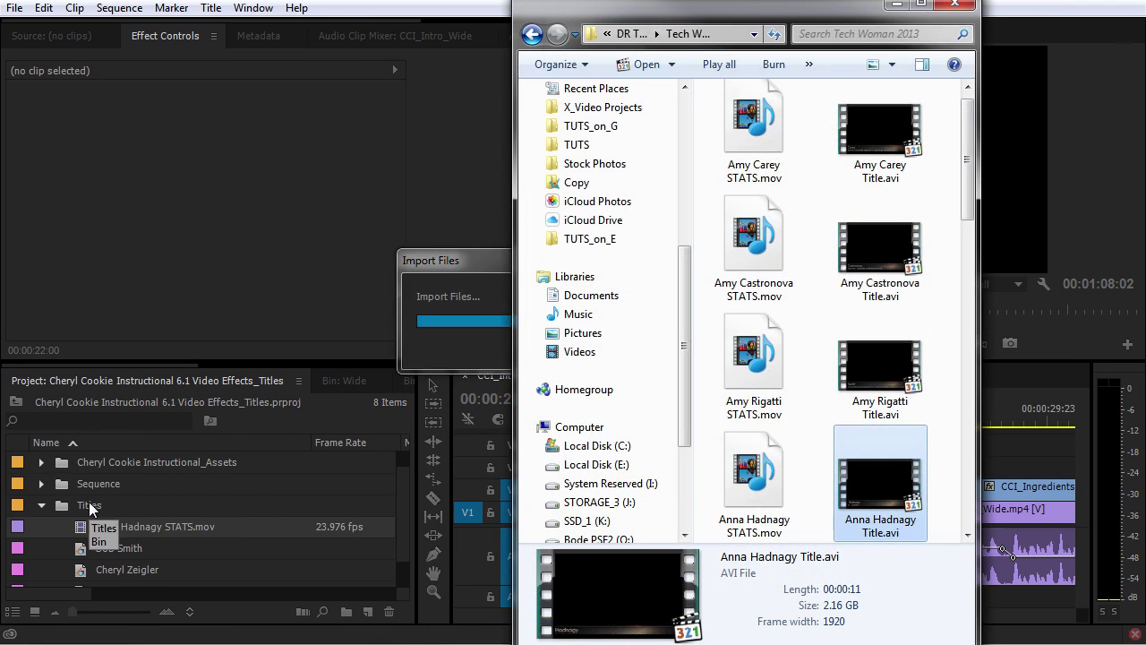
drag(90, 548, 822, 454)
key(Up)
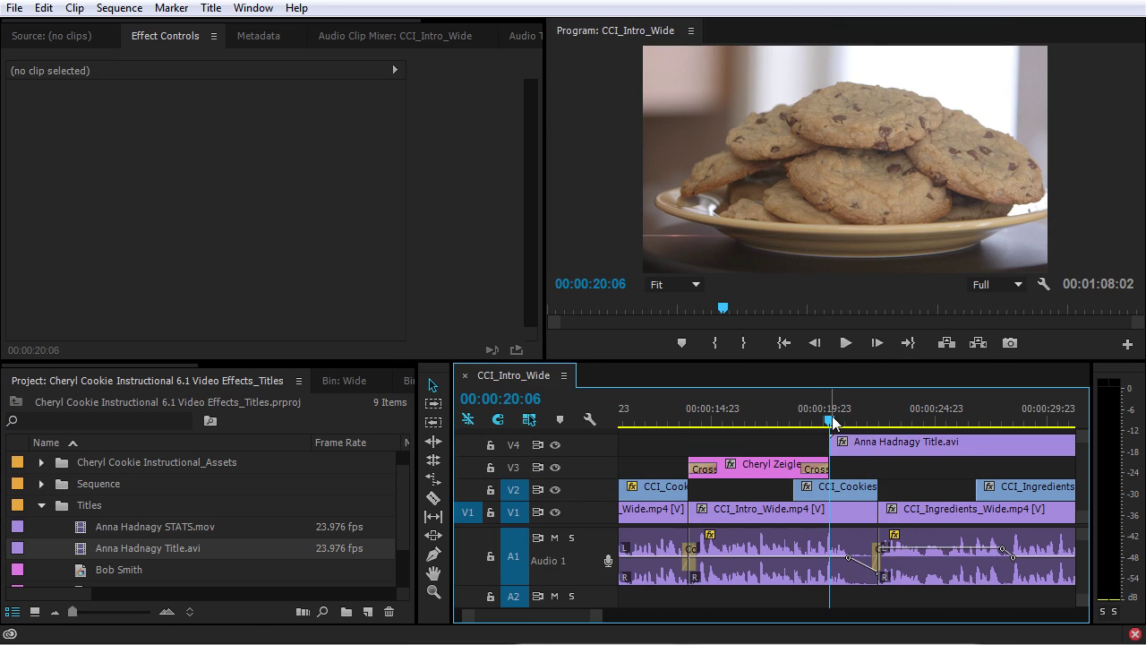
key(space)
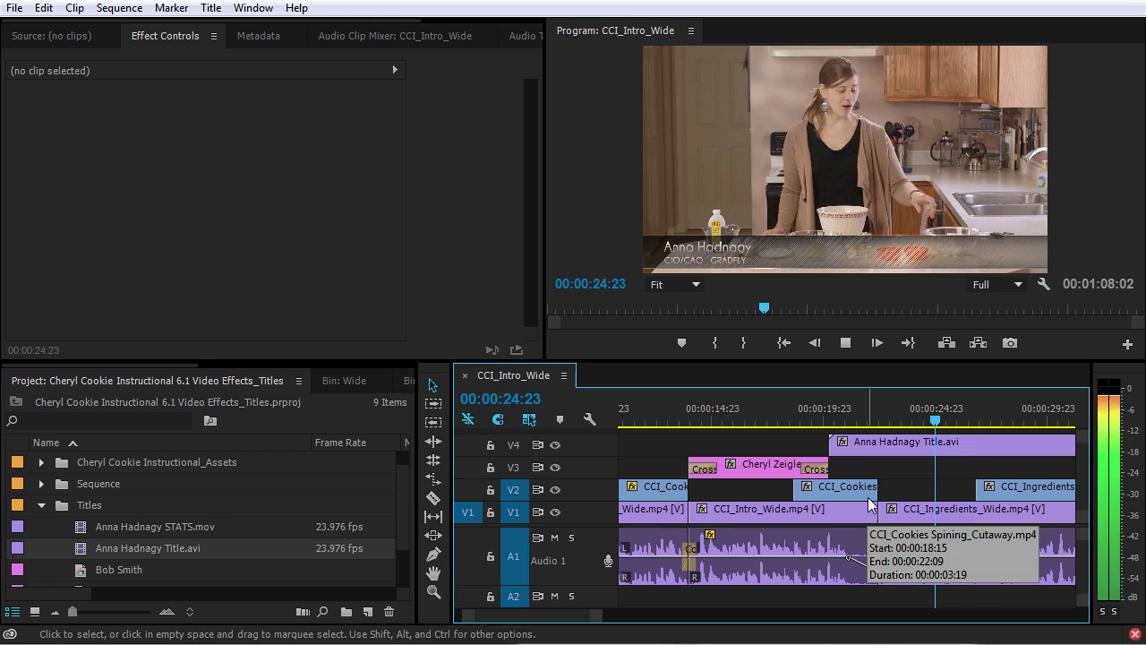
key(space)
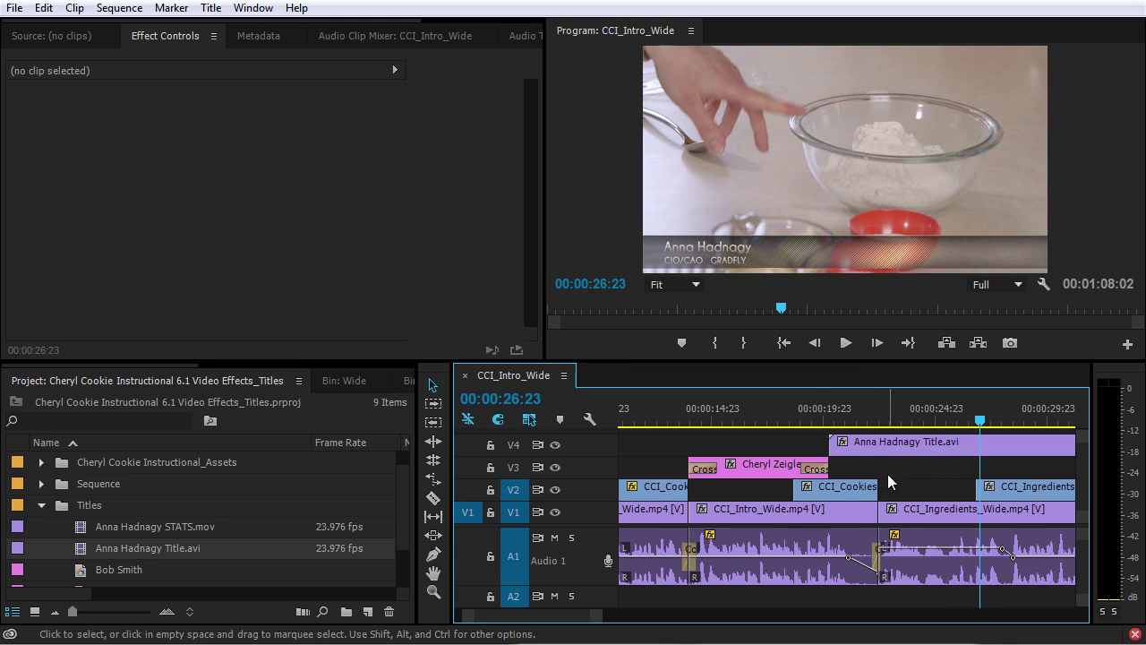
double_click(82, 553)
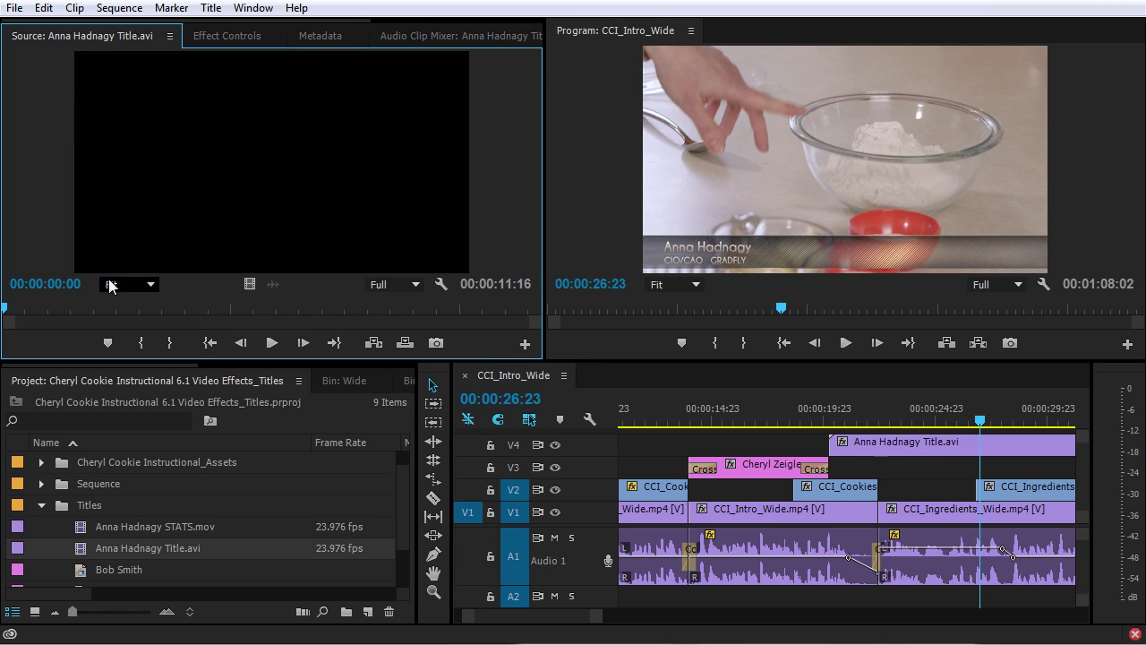
drag(26, 309, 50, 318)
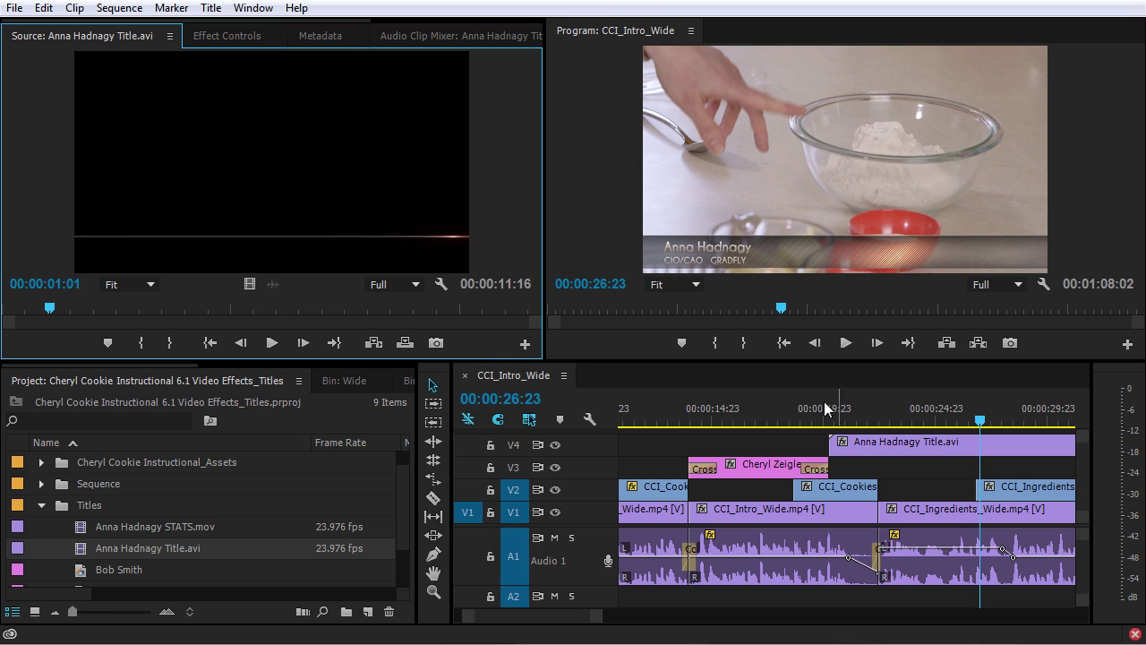